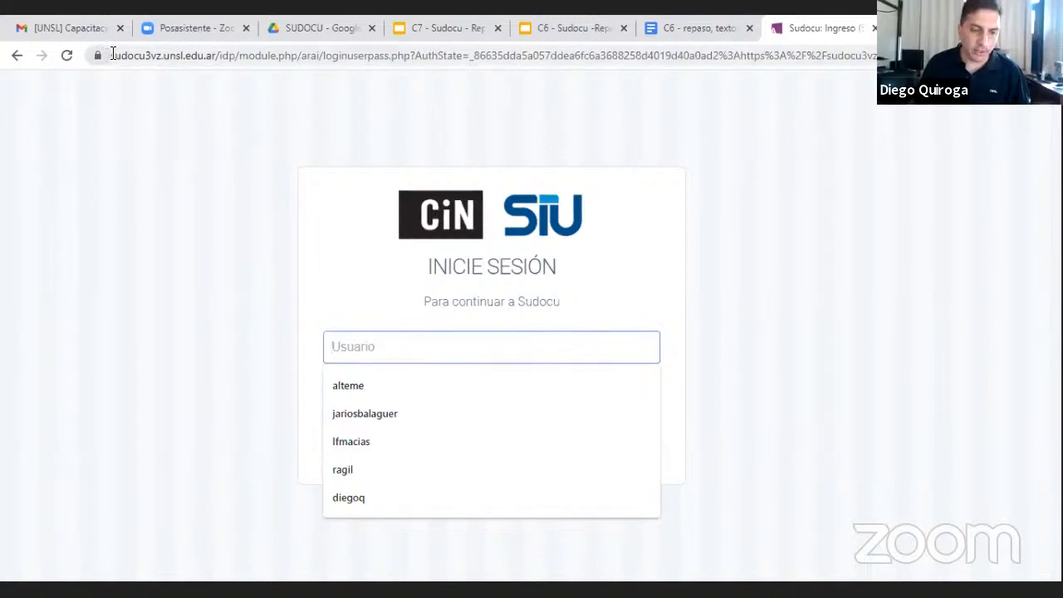
Log in to Sudocu with the account's username and password
drag(112, 55, 213, 56)
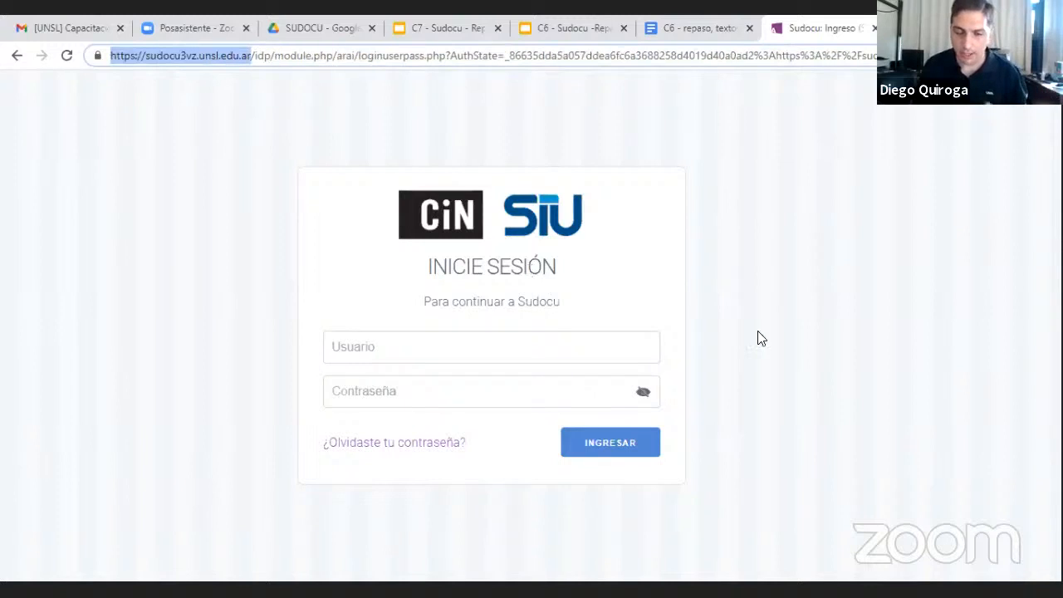
click(494, 339)
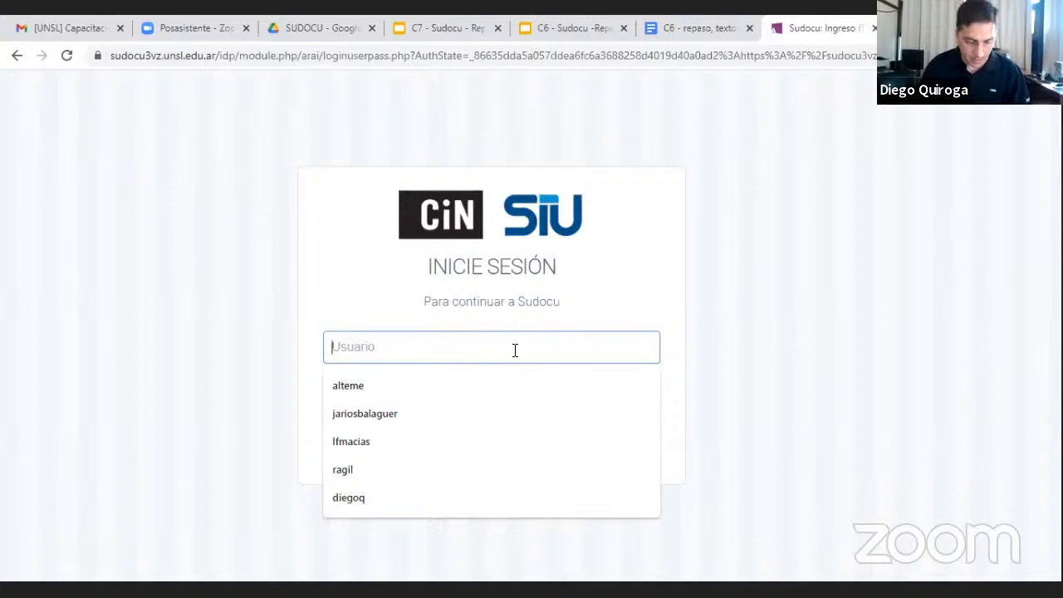
text(die)
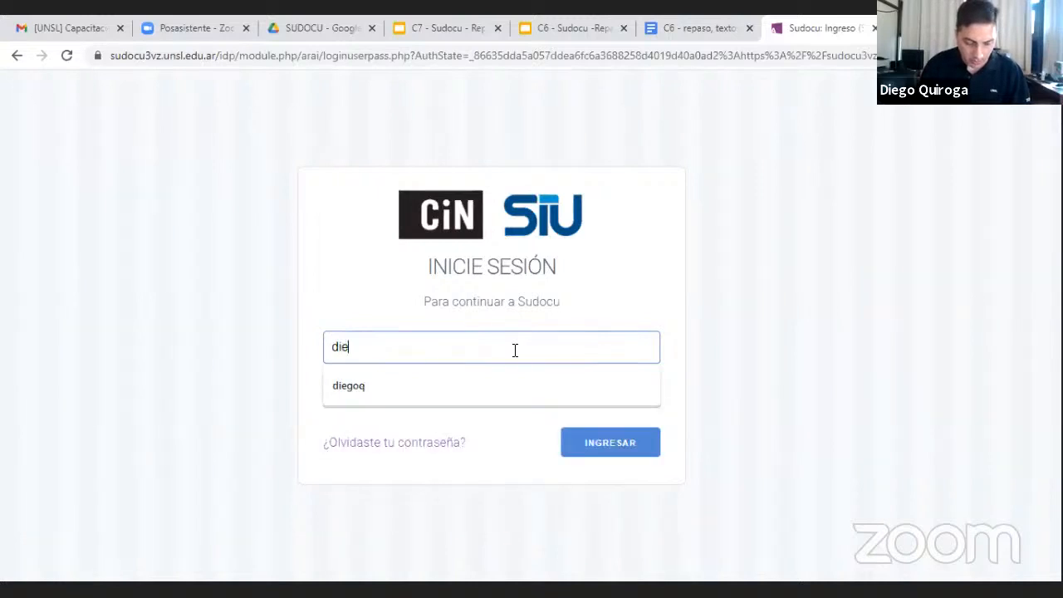
text(goq)
key(Tab)
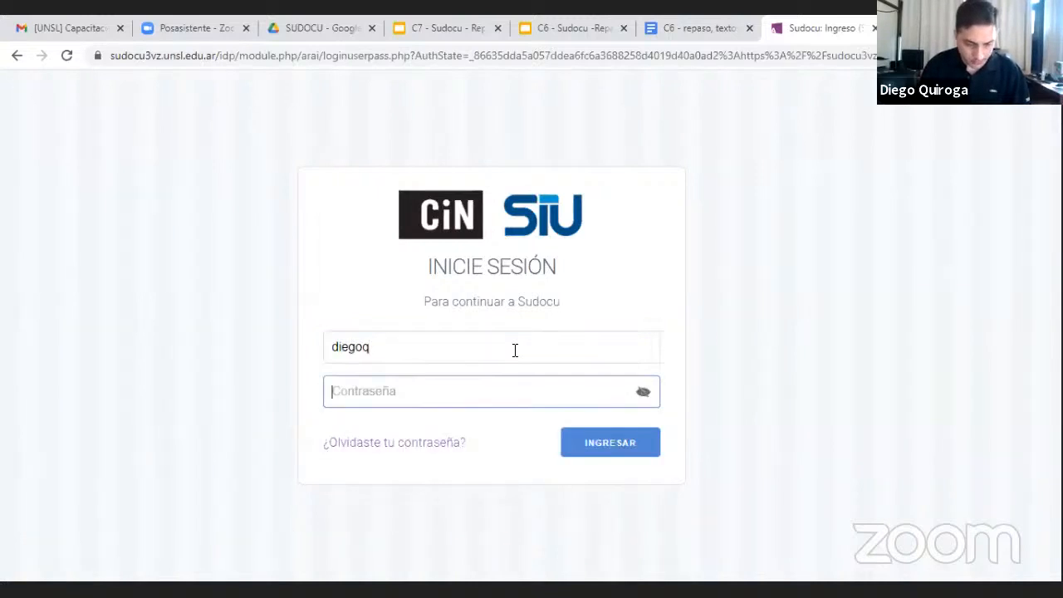
text(••••••••)
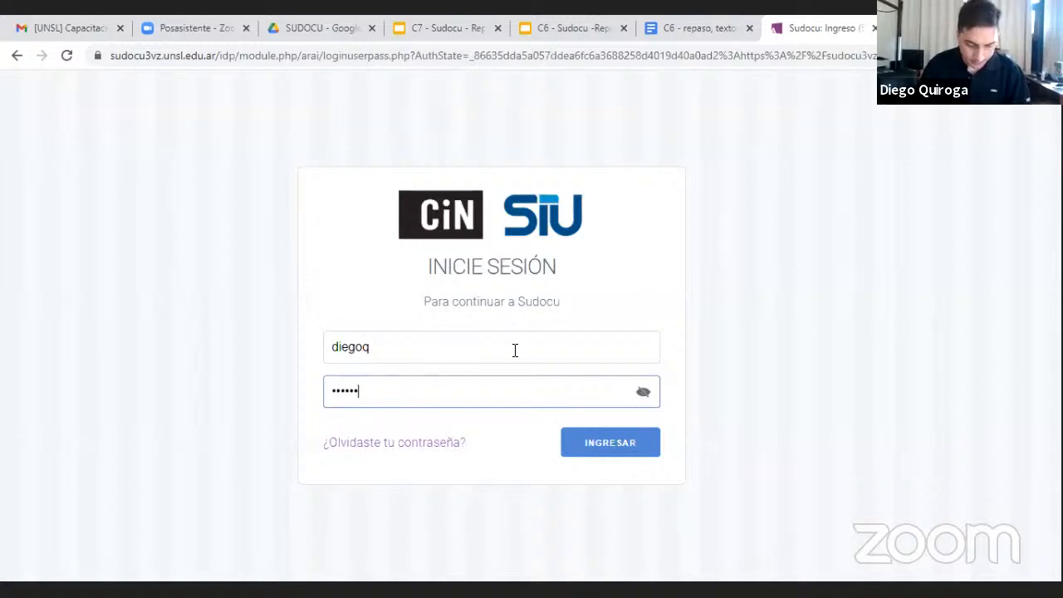
key(Return)
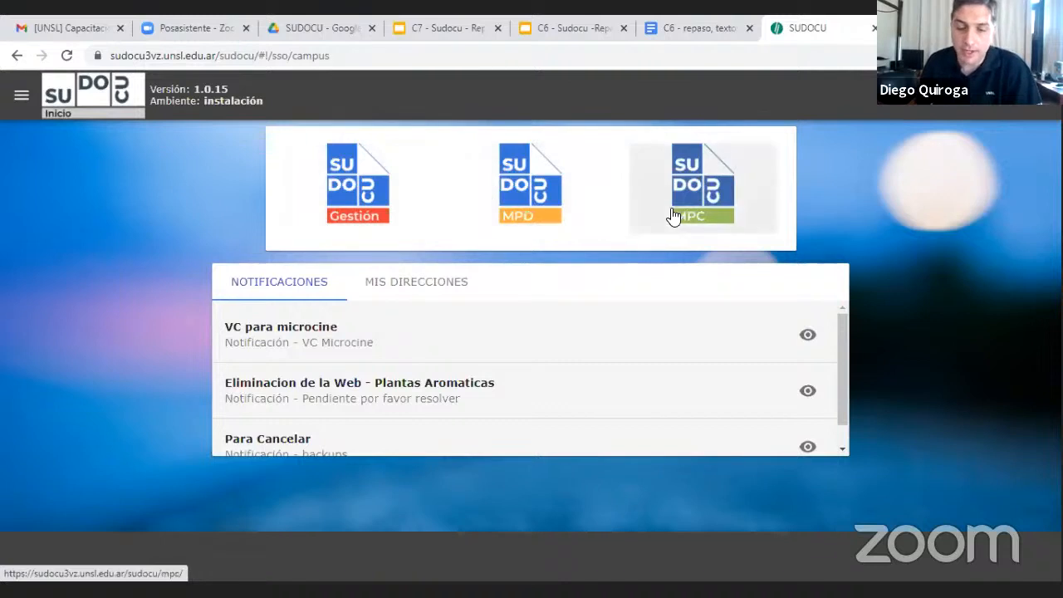
Enter the Gestión module and set the working area to DGTI
click(384, 204)
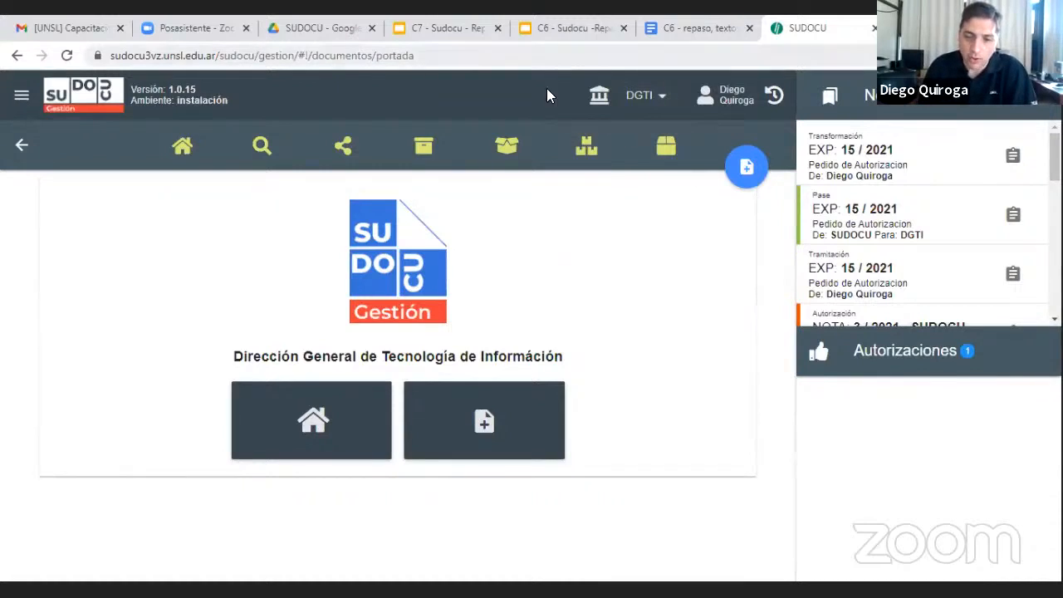
click(669, 98)
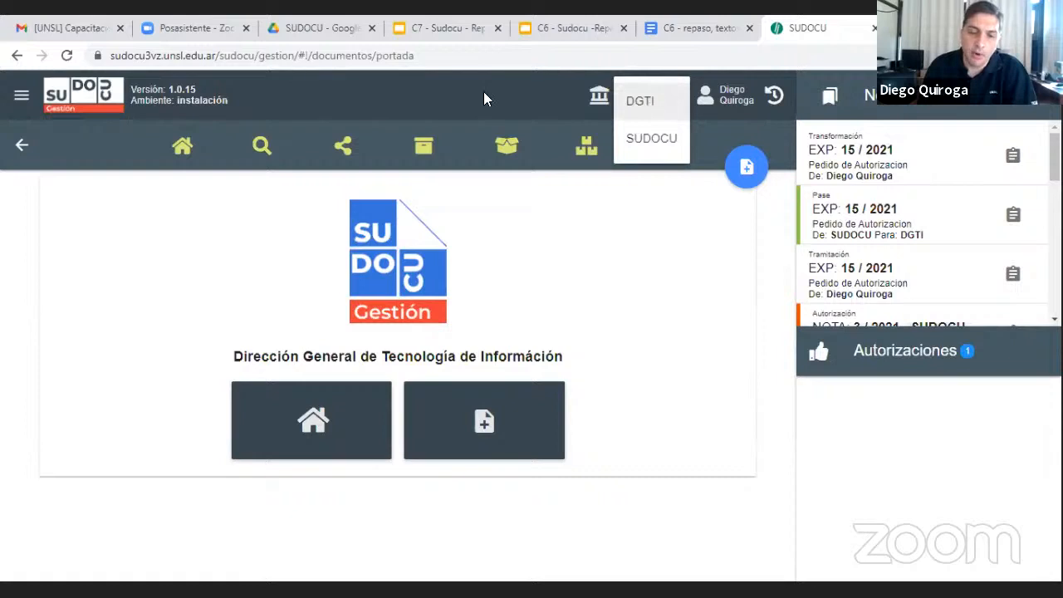
click(646, 103)
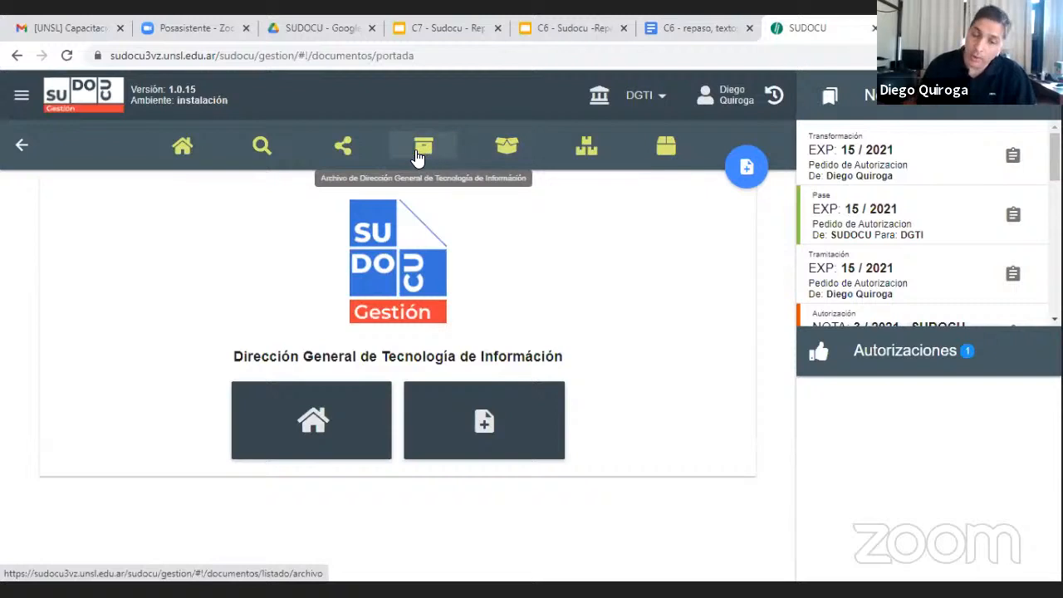
Look through DGTI's documents, expedientes / trámites and archive, ending back on the expedientes / trámites list
click(191, 149)
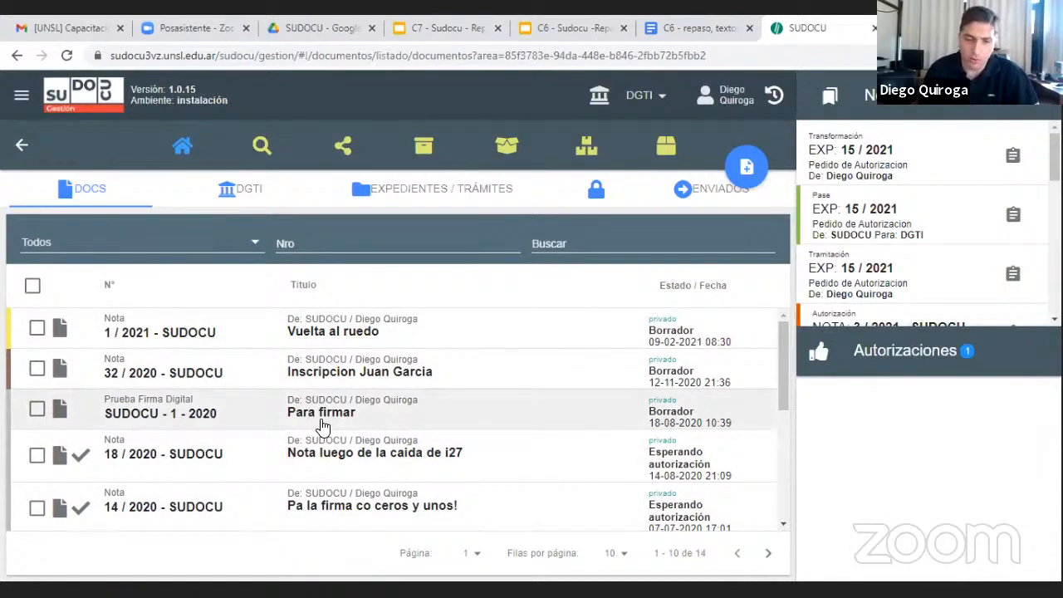
click(425, 193)
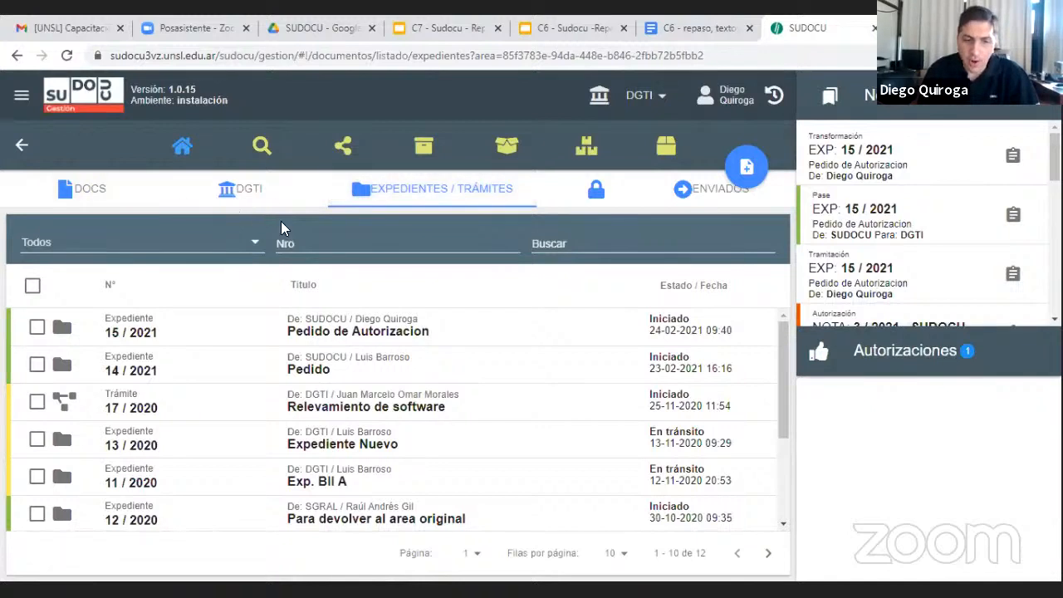
click(427, 147)
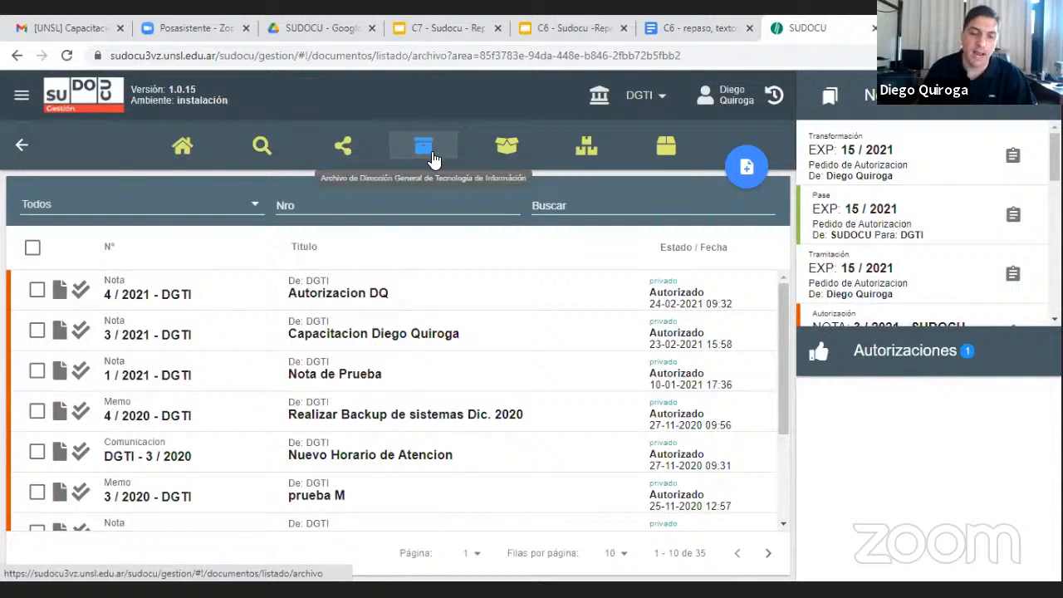
click(183, 147)
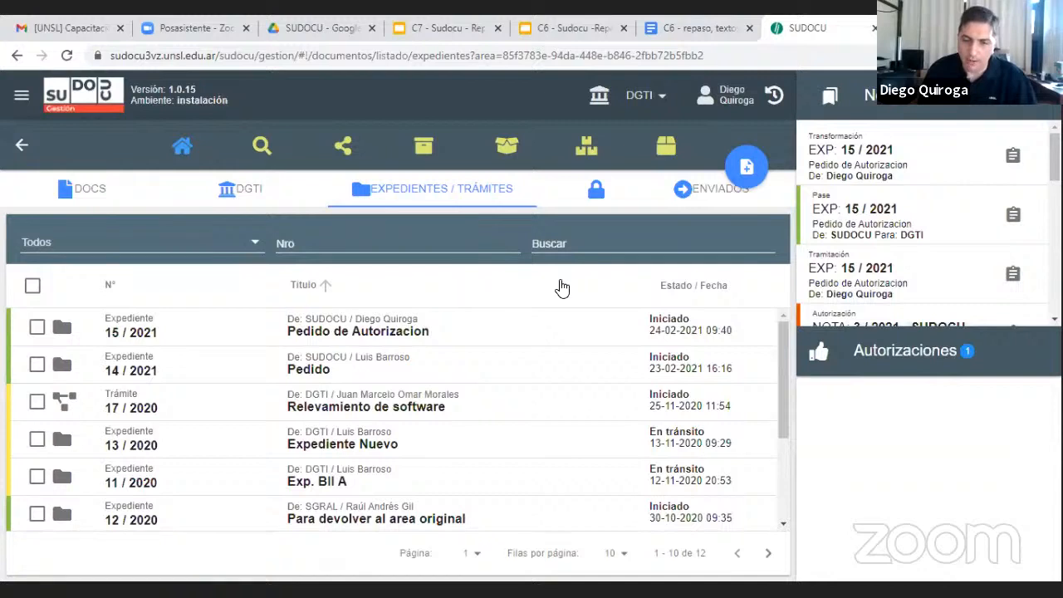
Start a new document of type Trámite and look over its creation form
click(747, 170)
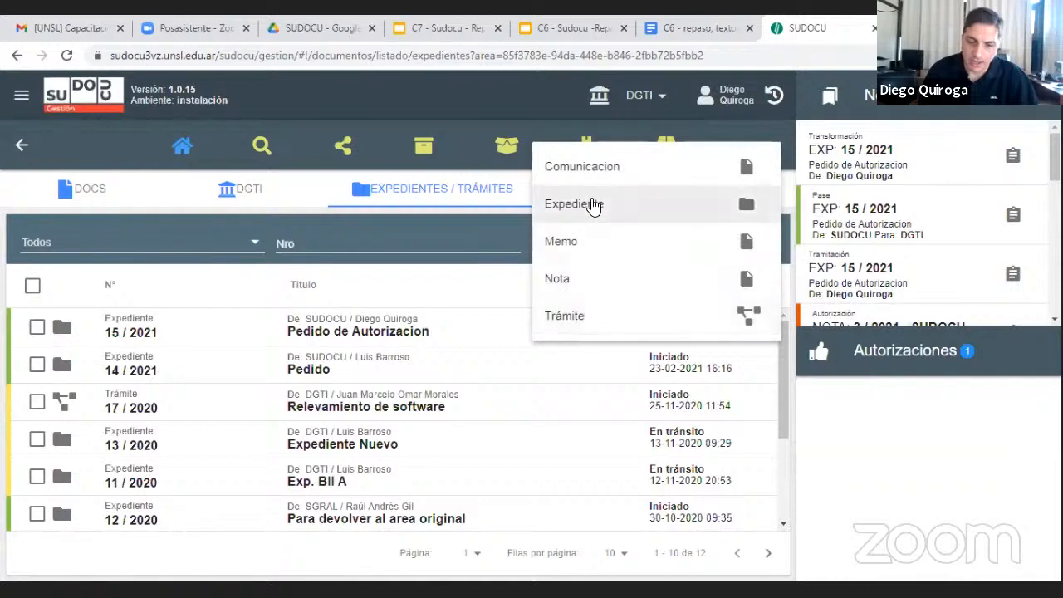
click(587, 317)
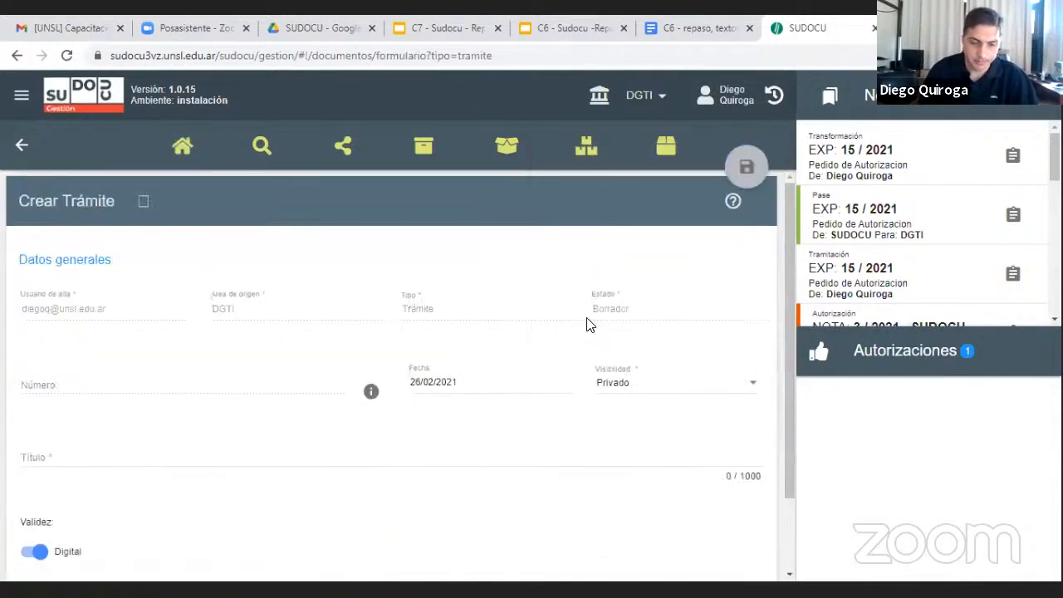
scroll(570, 328, down, 2)
scroll(570, 326, down, 2)
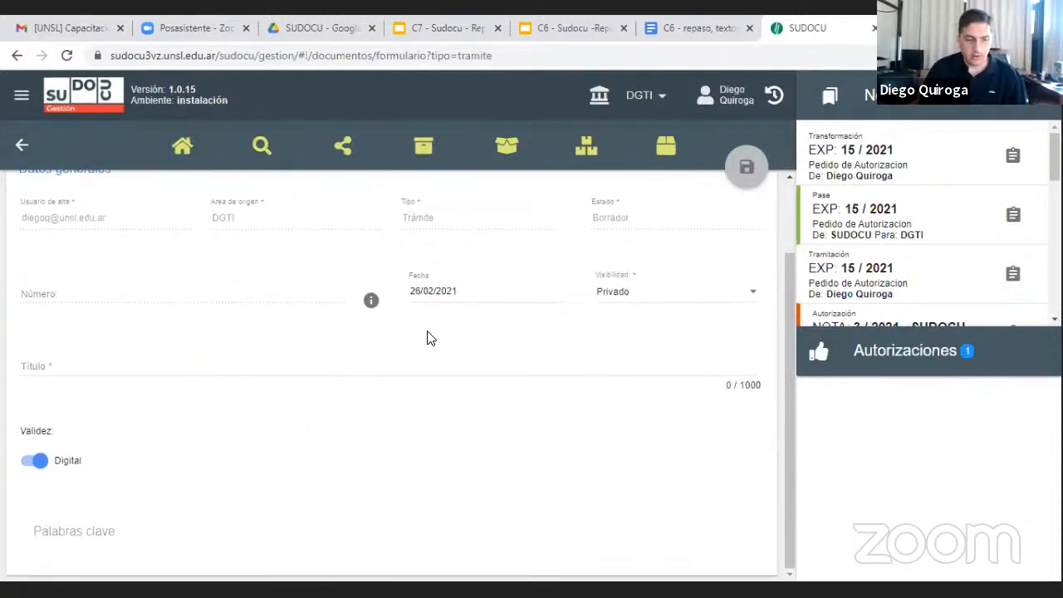
scroll(332, 383, up, 3)
Title the trámite "Autorizacion DQ" and create it with Privado visibility and Digital validity
click(226, 442)
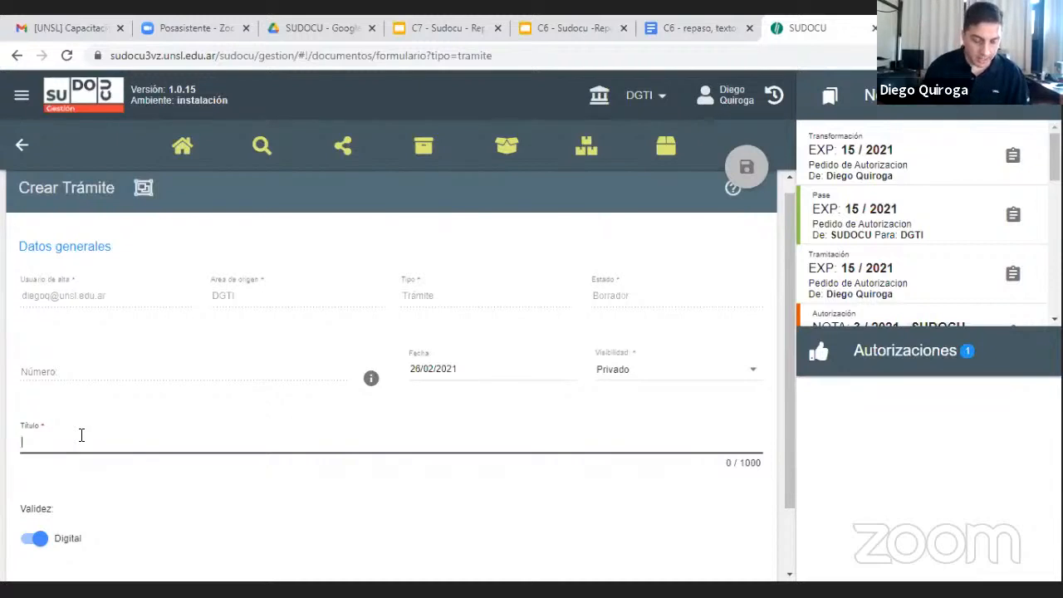
text(Autor)
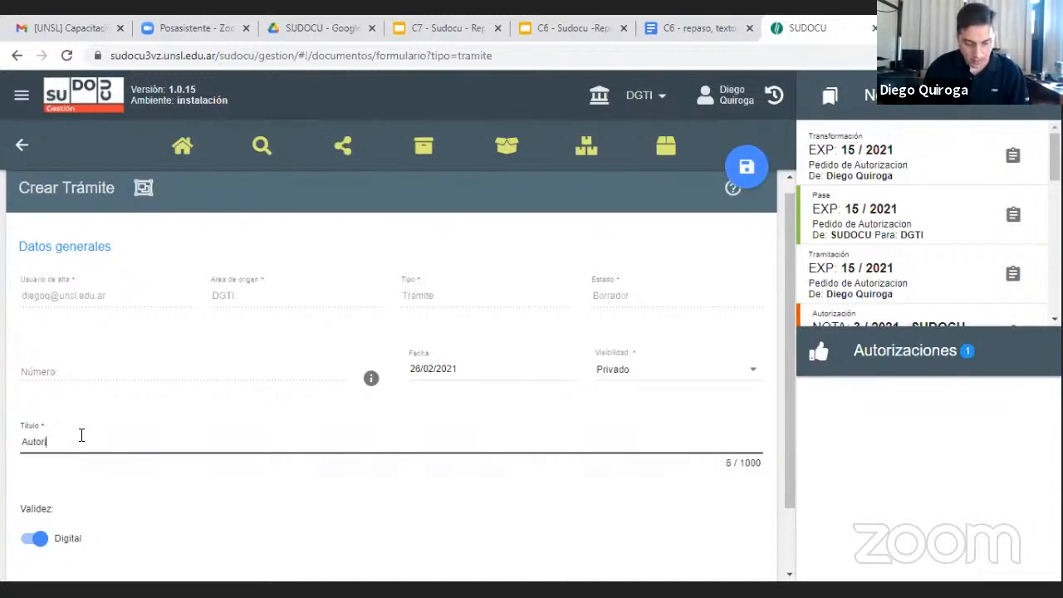
text(izacion)
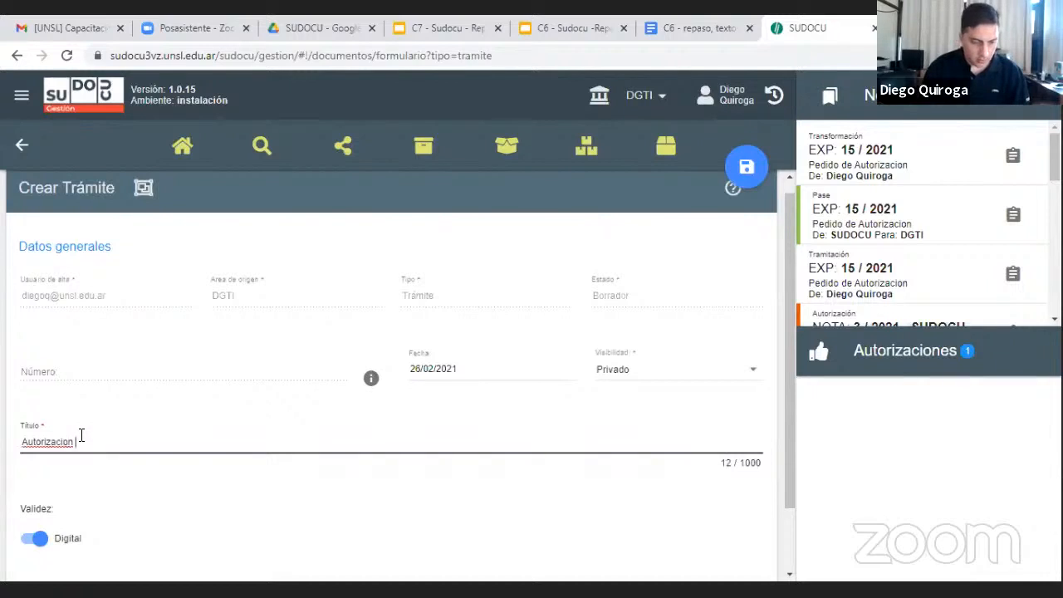
text( de)
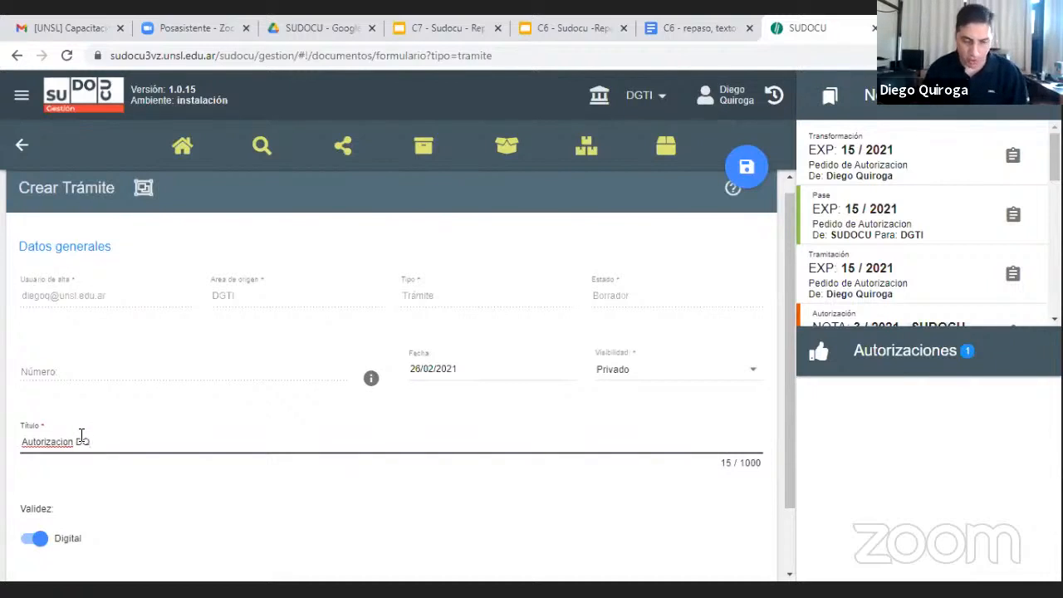
scroll(166, 370, down, 1)
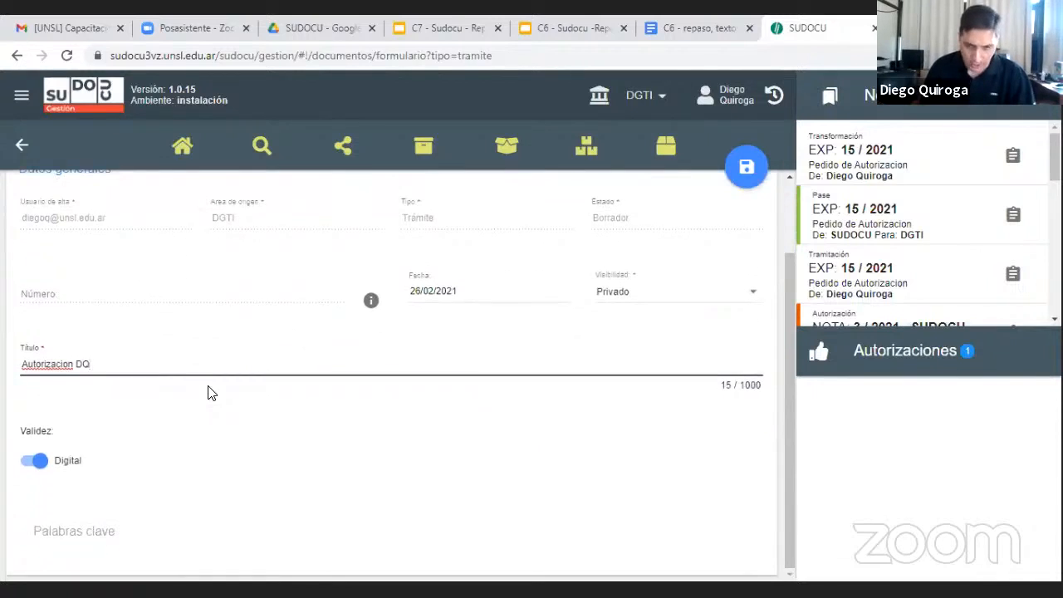
scroll(267, 399, up, 1)
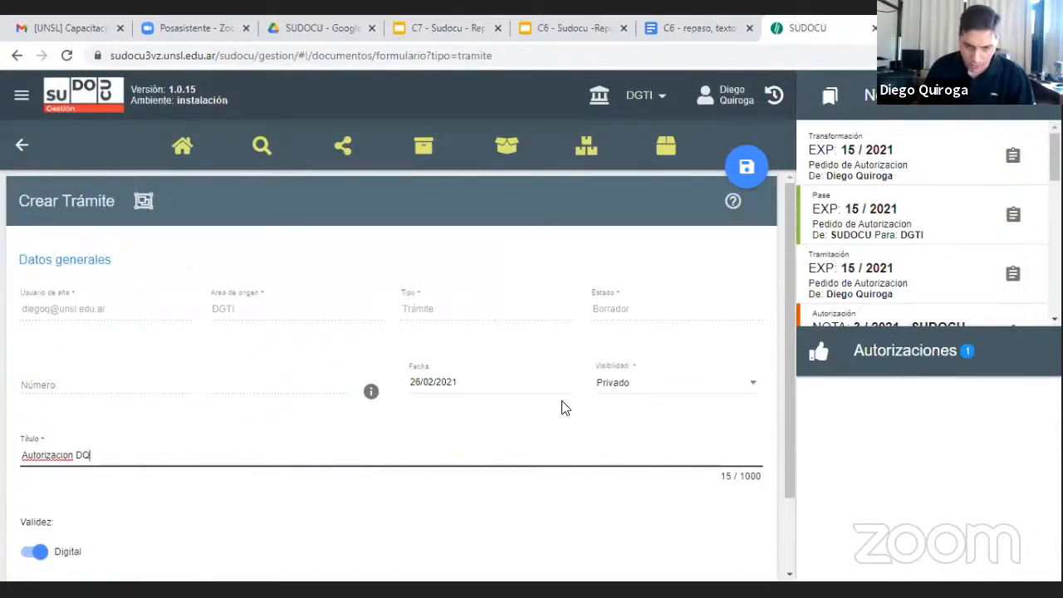
click(749, 167)
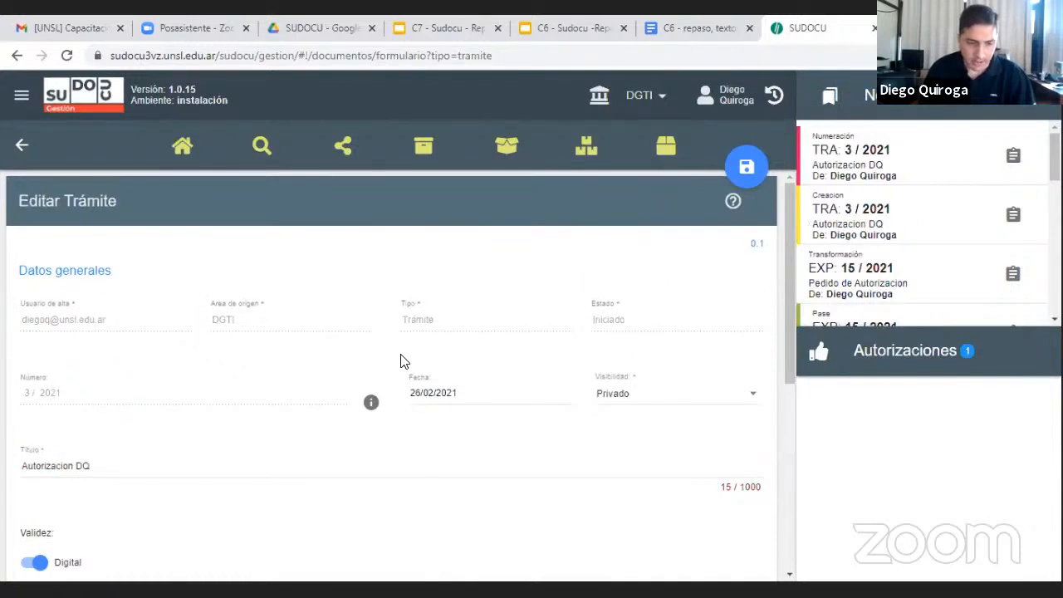
Examine the created trámite's general data, particularly its assigned number
scroll(289, 376, down, 1)
scroll(299, 341, up, 1)
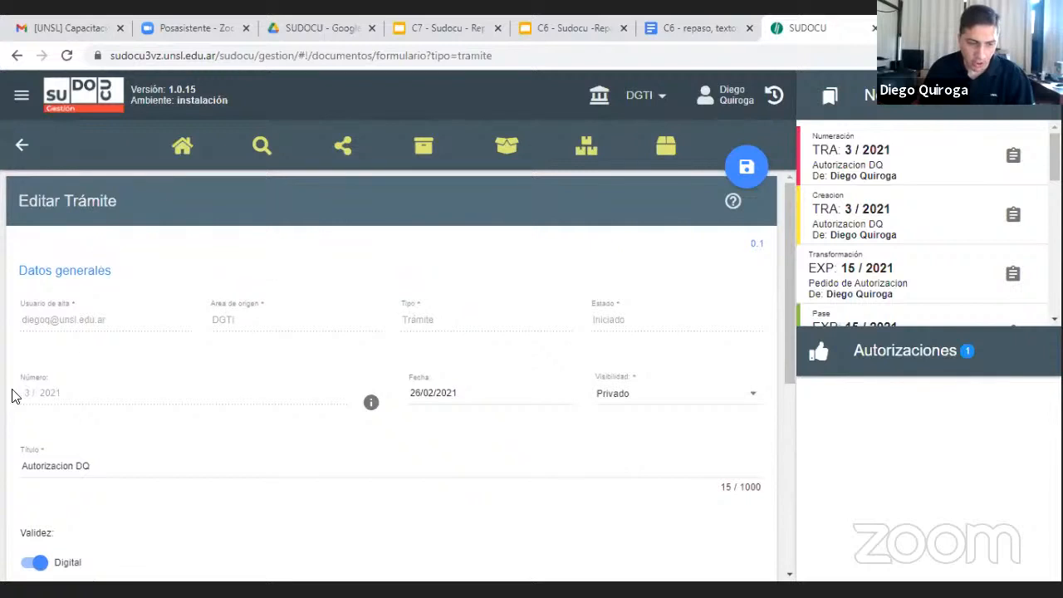
drag(24, 393, 69, 392)
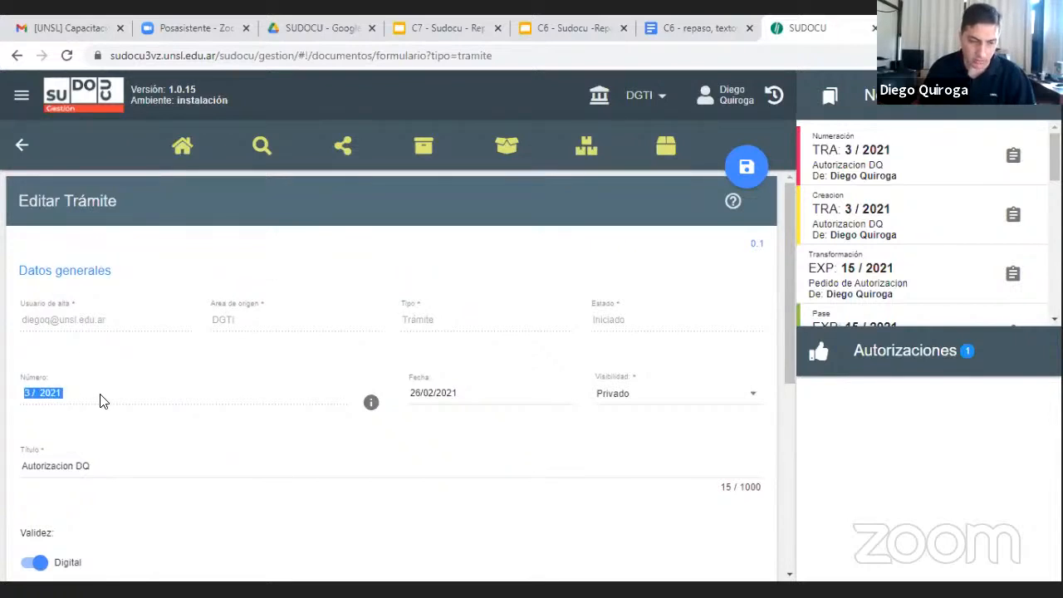
click(26, 395)
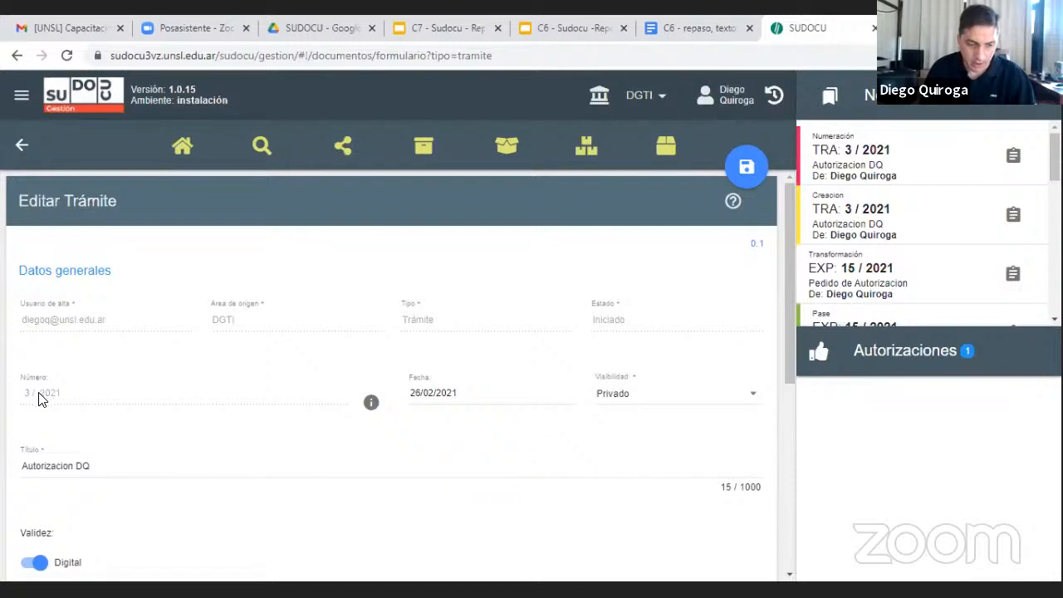
drag(39, 397, 83, 405)
click(77, 404)
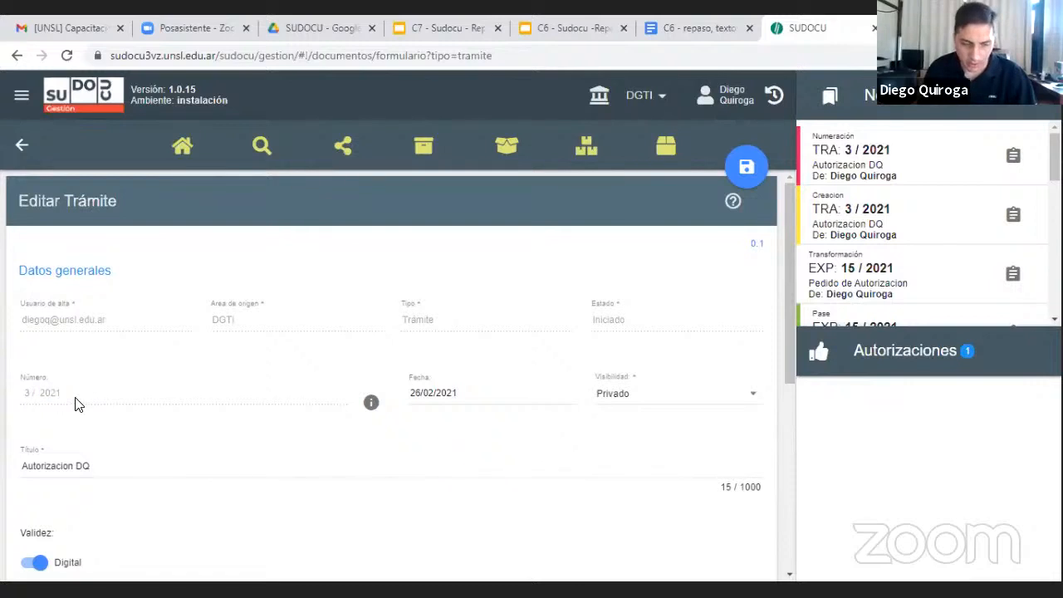
scroll(284, 397, down, 1)
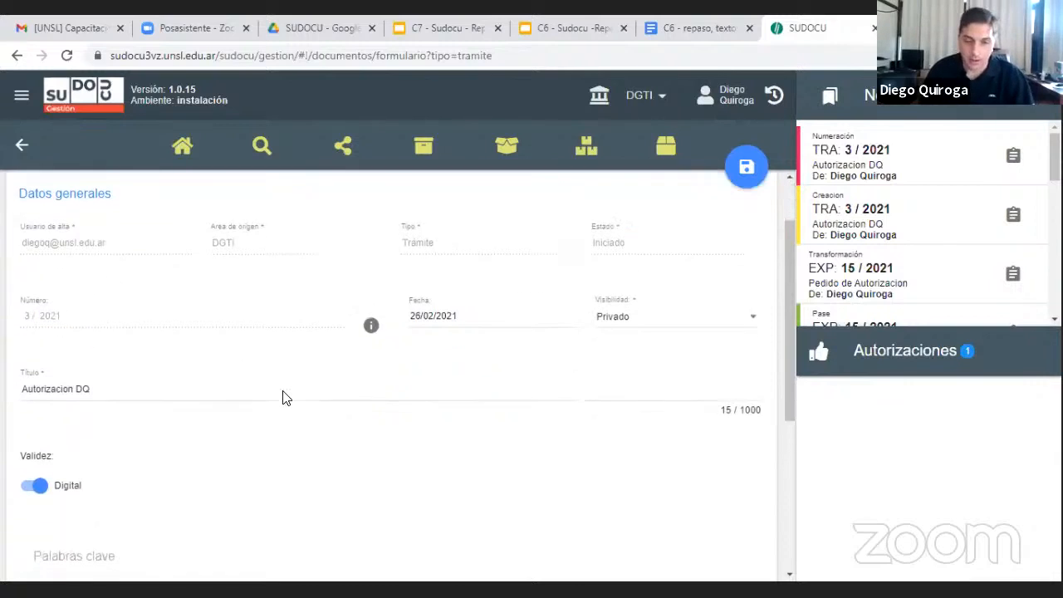
scroll(284, 394, up, 1)
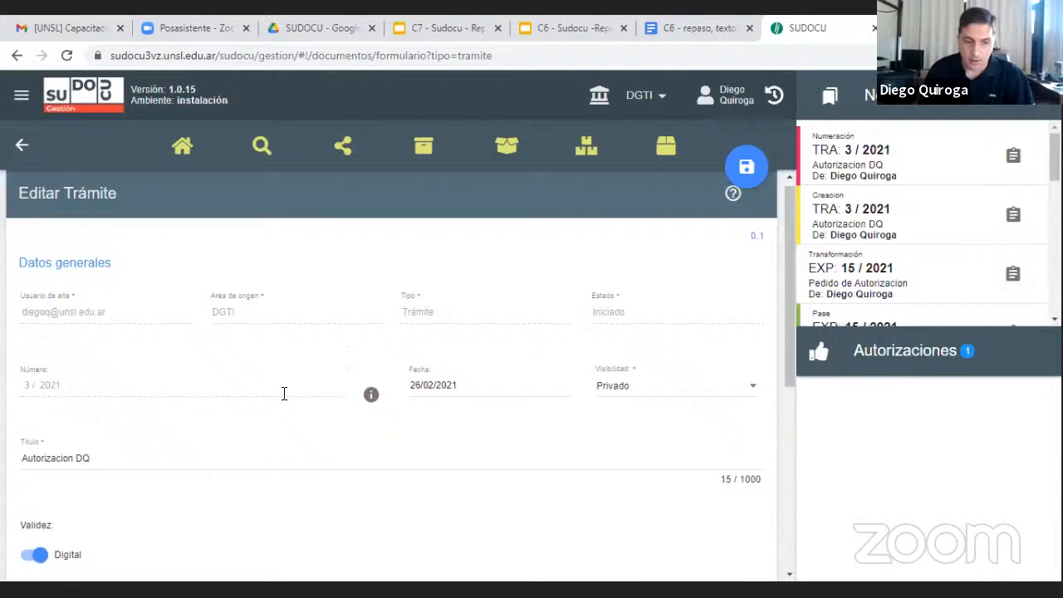
Return to the expedientes / trámites list and select the Autorizacion DQ trámite to see its available actions
click(177, 152)
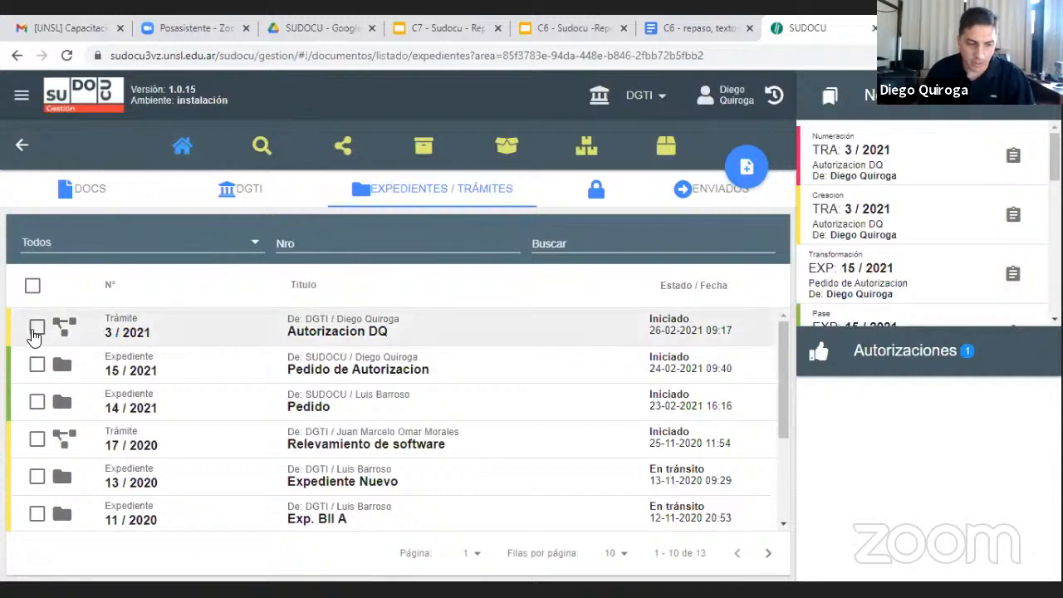
click(37, 327)
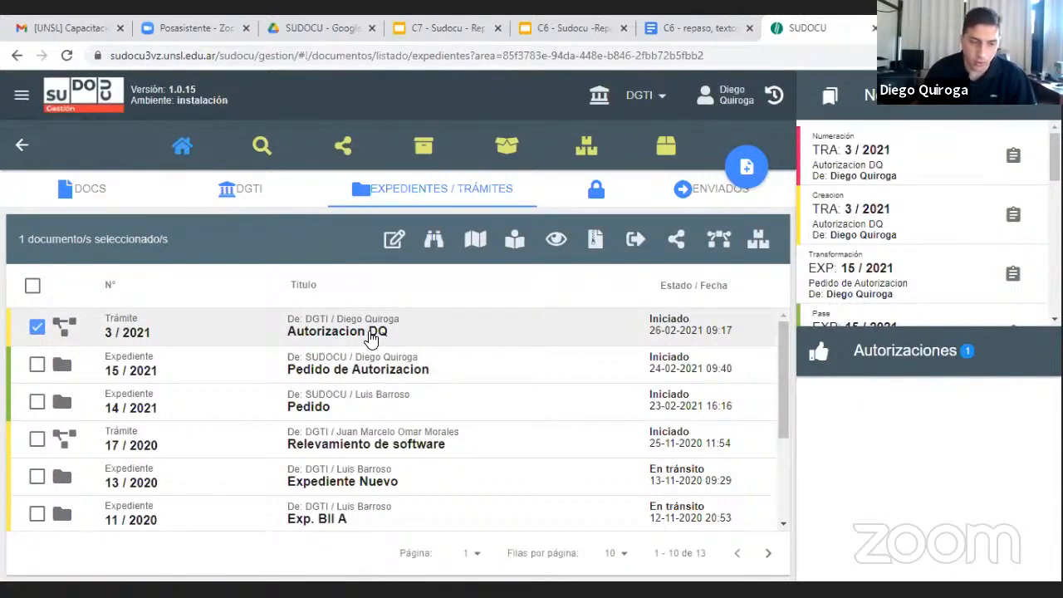
Switch to the personal documents list and start a new document of type Nota
click(80, 196)
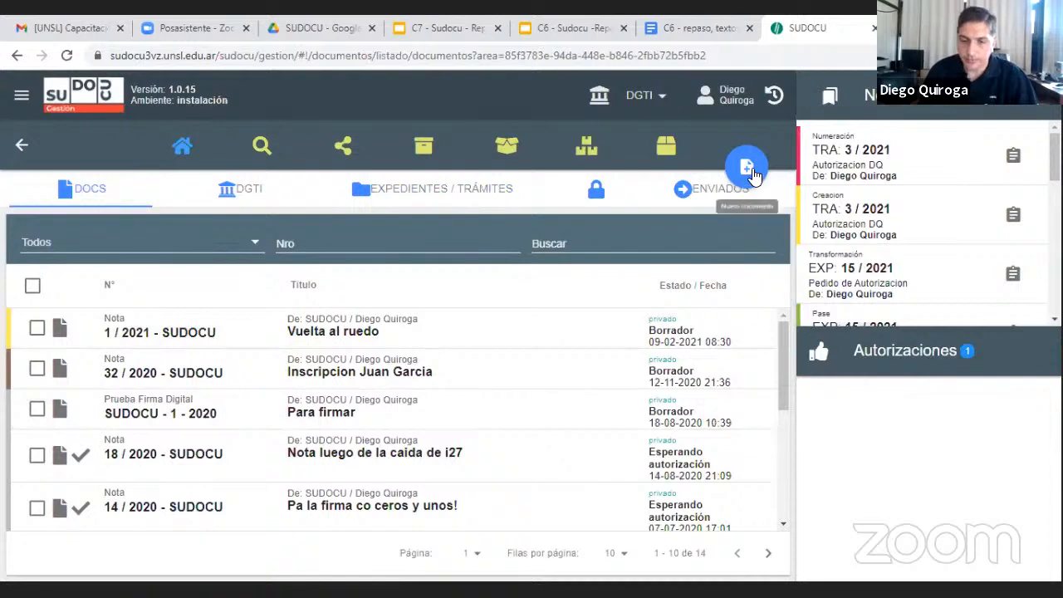
click(750, 170)
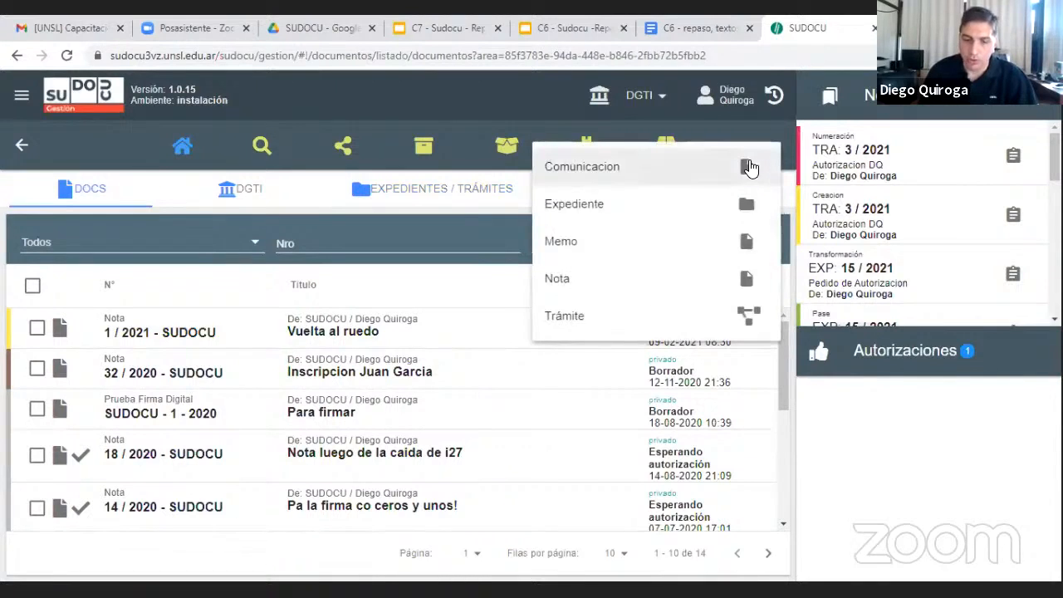
click(600, 281)
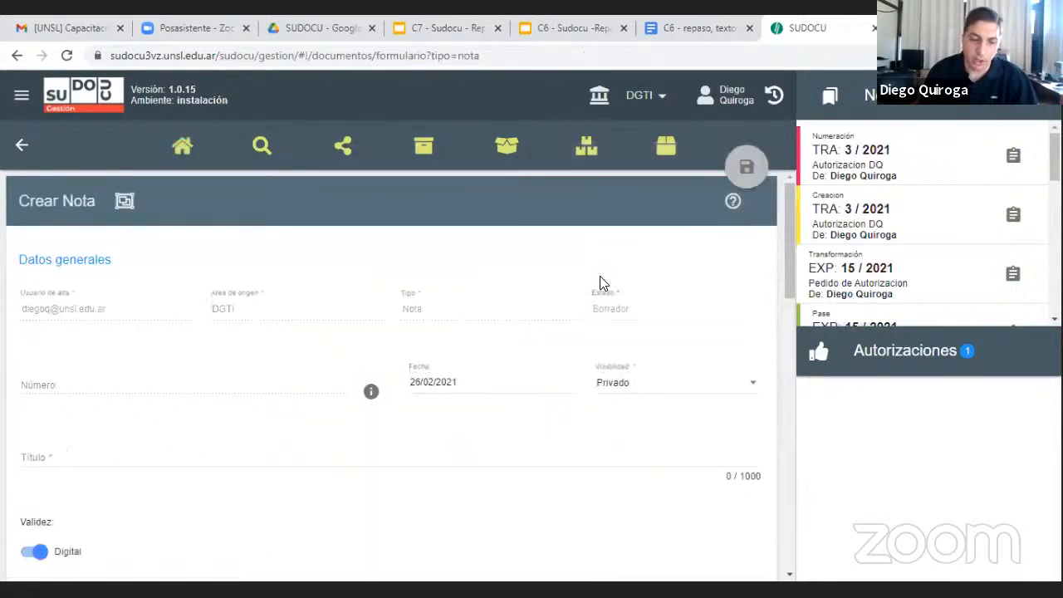
scroll(456, 347, down, 1)
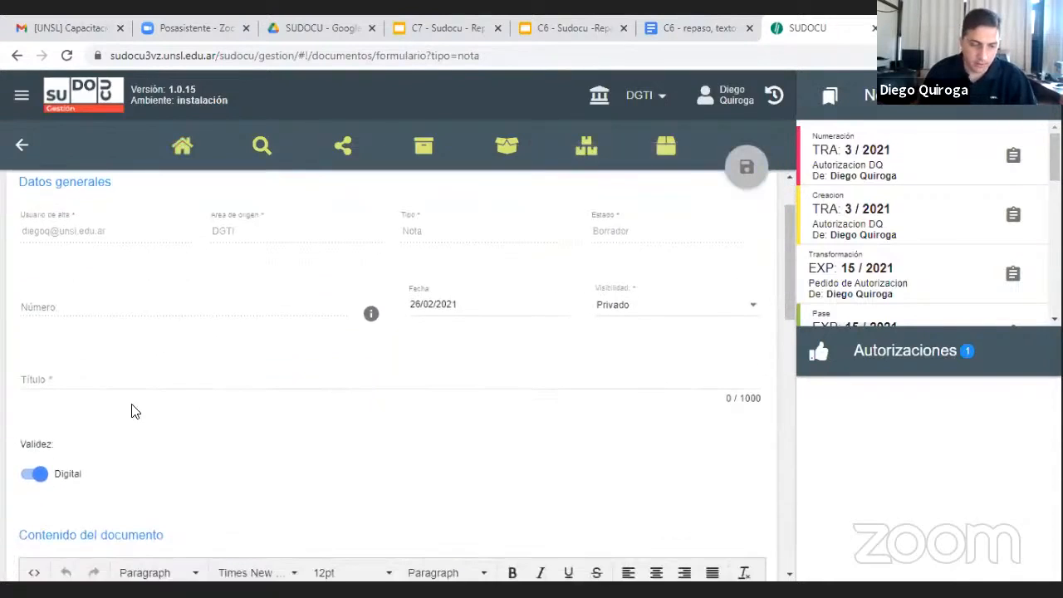
Copy the entire request letter from the Google Docs document "C6 - repaso, textos" into the Nota's document content in Sudocu
click(694, 28)
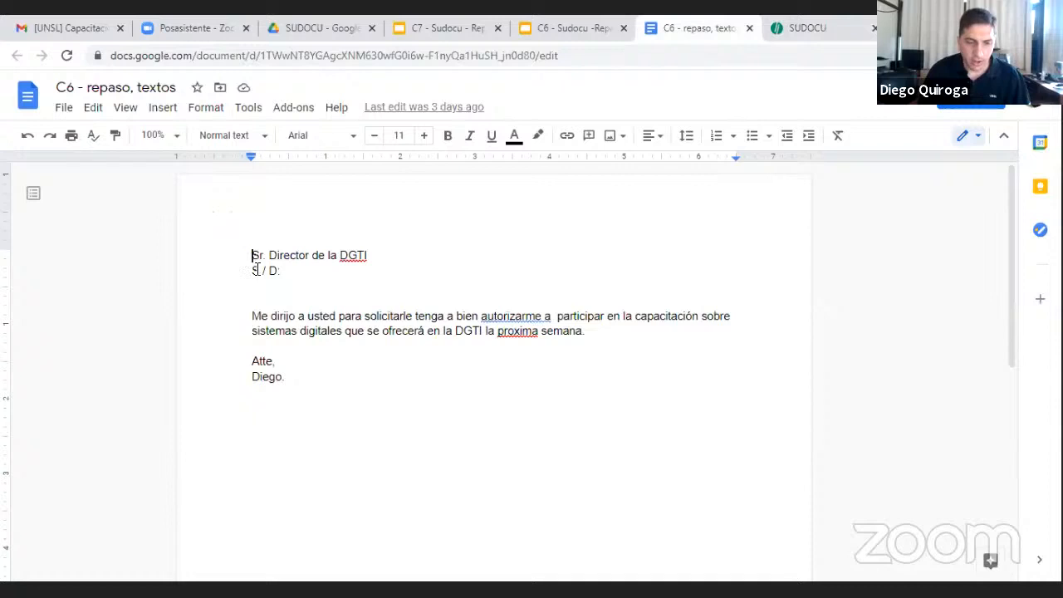
drag(256, 270, 308, 375)
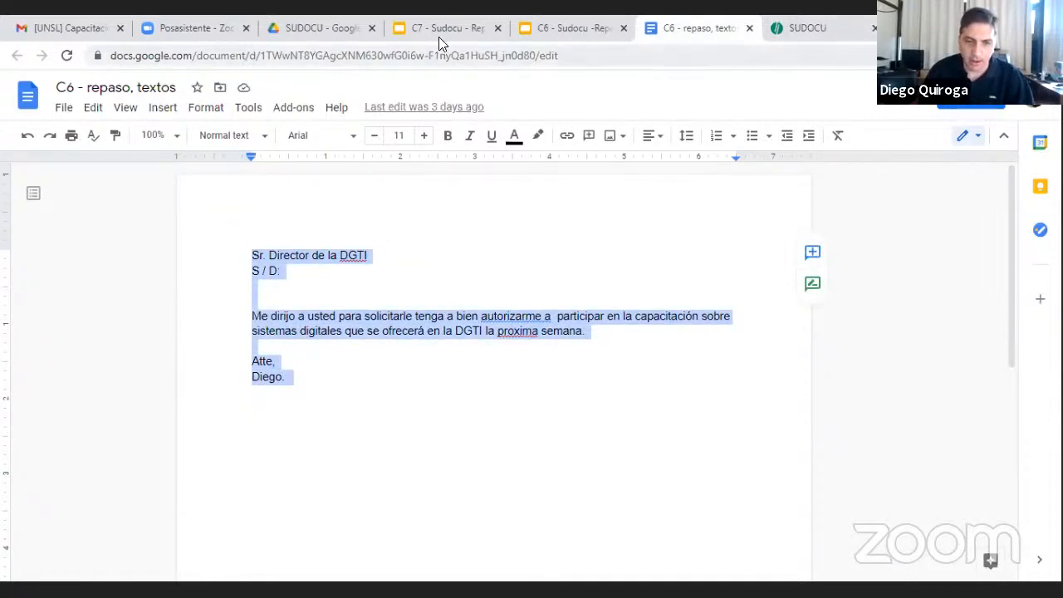
click(806, 28)
scroll(333, 366, down, 5)
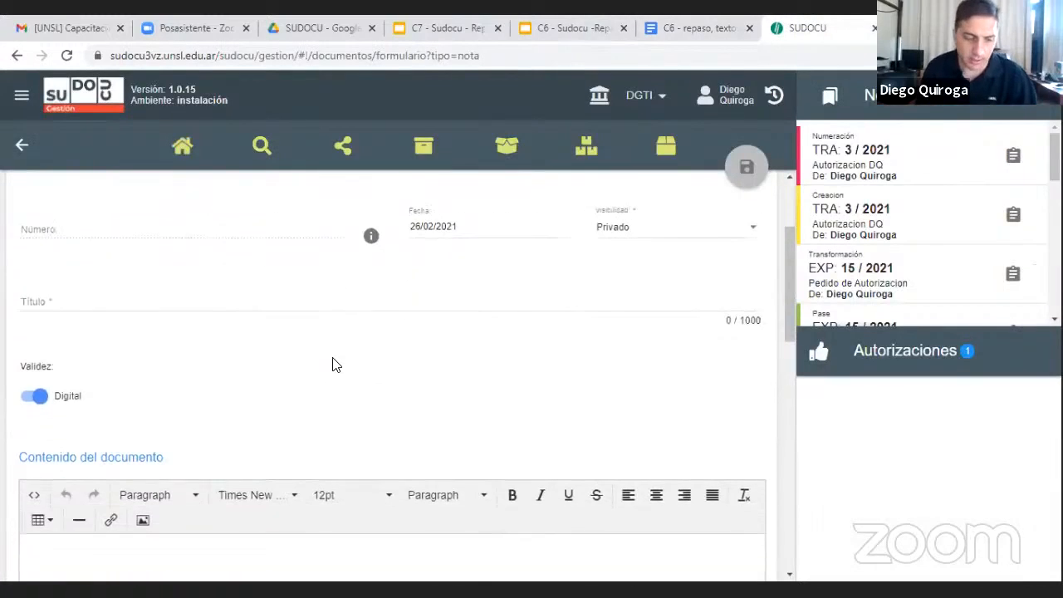
click(236, 433)
text(Sr. Director de la DGTI S / D:   Me dirijo a usted para solicitarle tenga a bien autorizarme a  participar en la capacitación sobre sistemas digitales que se ofrecerá en la DGTI a la proxima semana.   Atte,  Diego.)
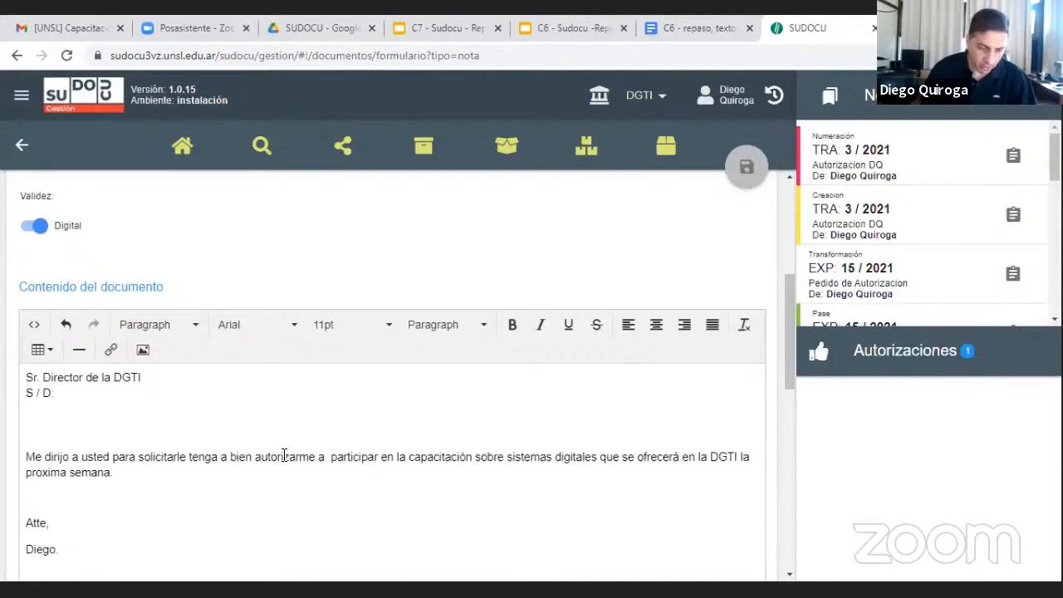
Title the Nota "Autorizacion" followed by the applicant's first name, and save it with Privado visibility and Digital validity
scroll(284, 456, up, 1)
scroll(285, 455, up, 2)
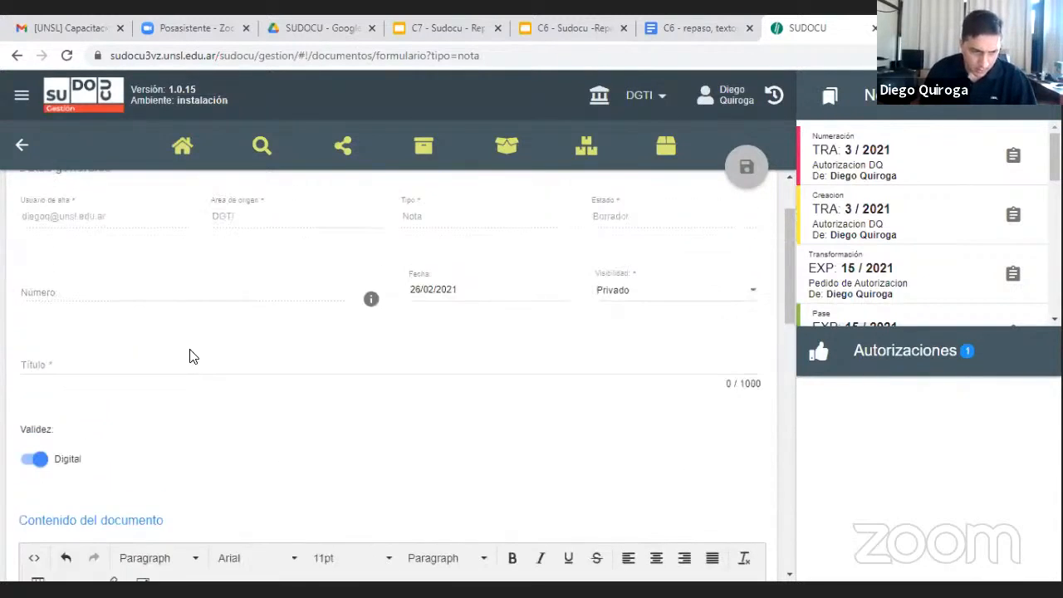
scroll(166, 373, down, 1)
scroll(396, 447, down, 3)
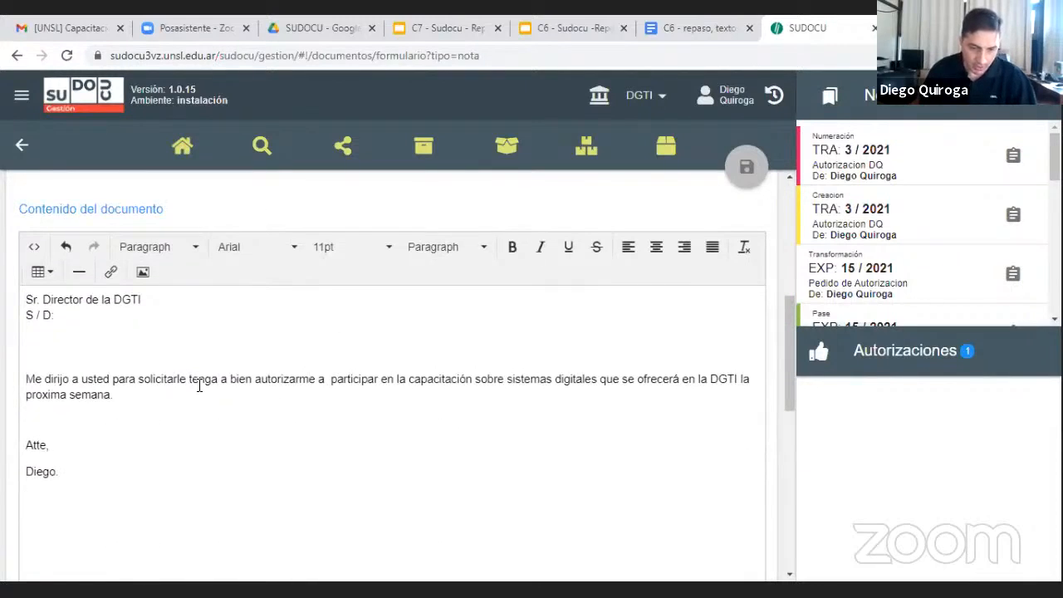
scroll(200, 387, up, 1)
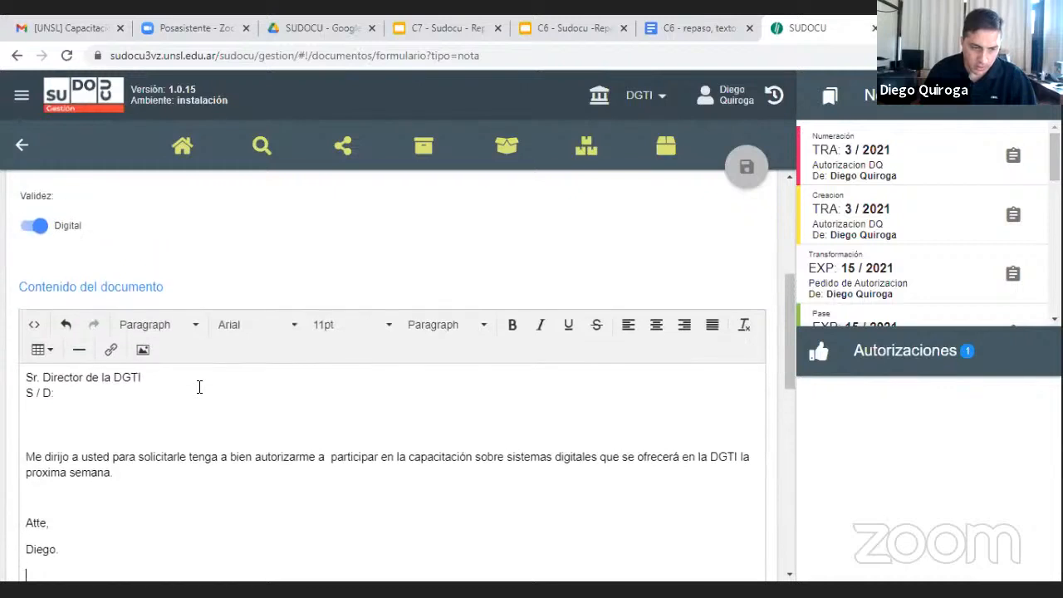
scroll(200, 387, up, 3)
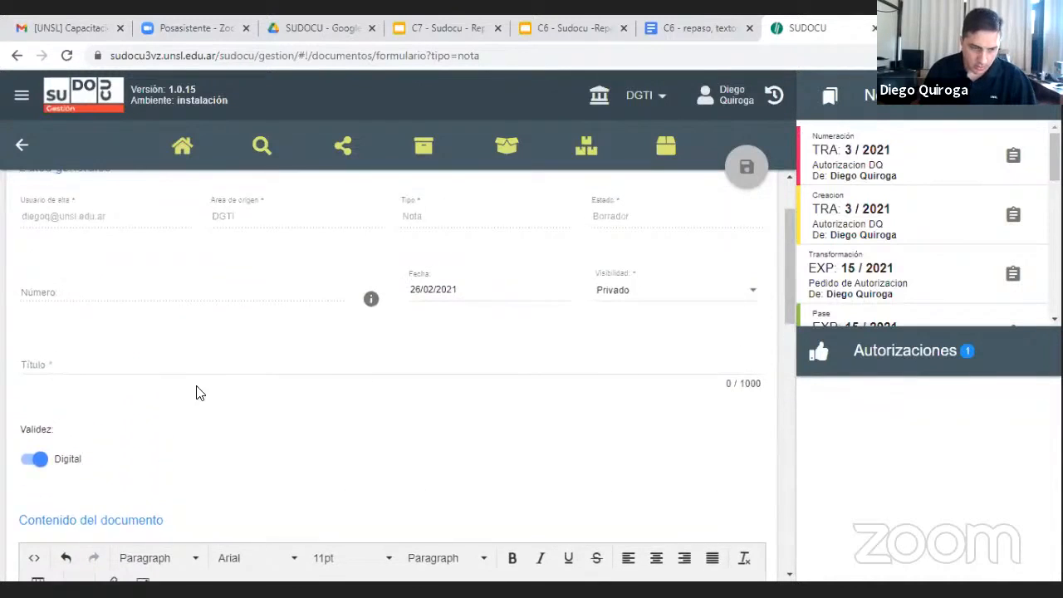
click(162, 368)
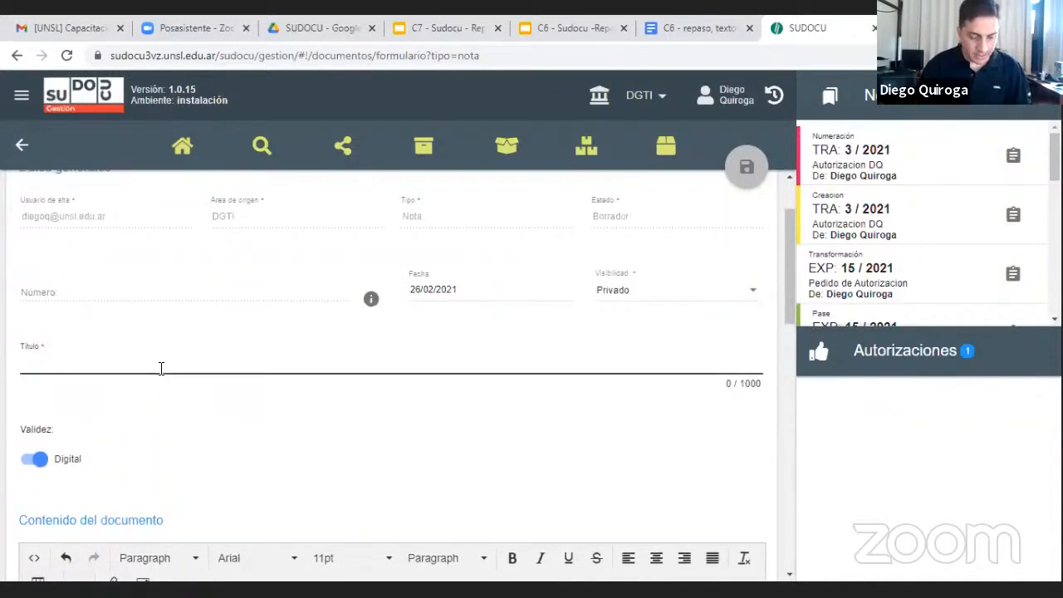
text(Au)
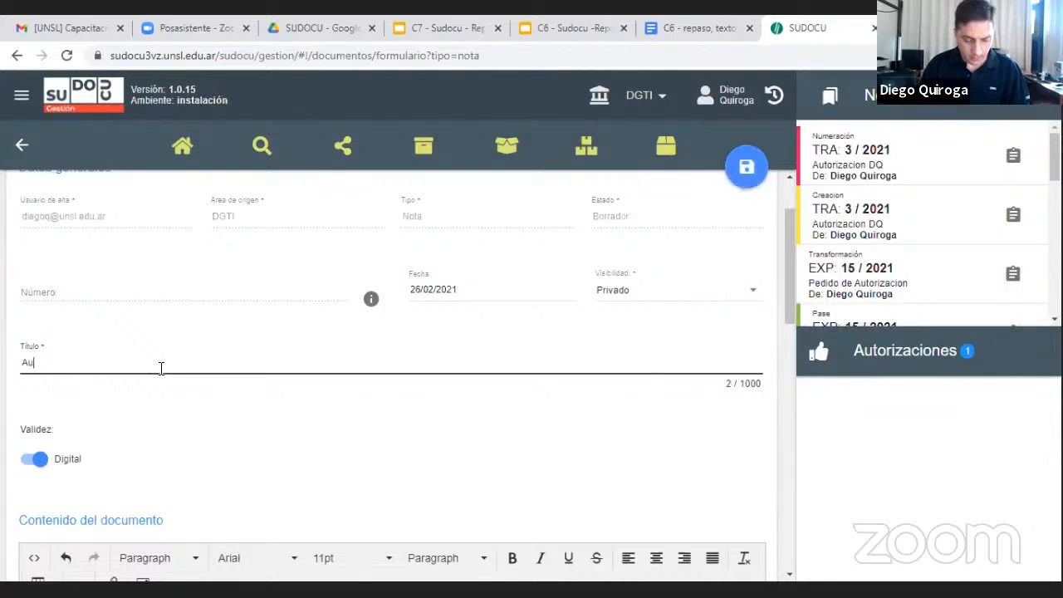
text(toriza)
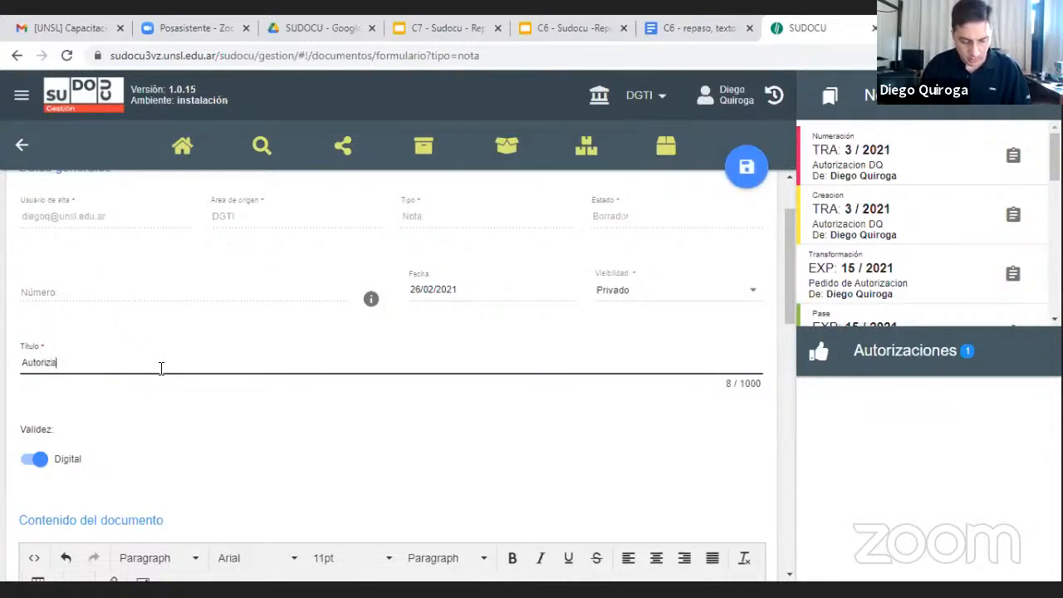
text(cion Die)
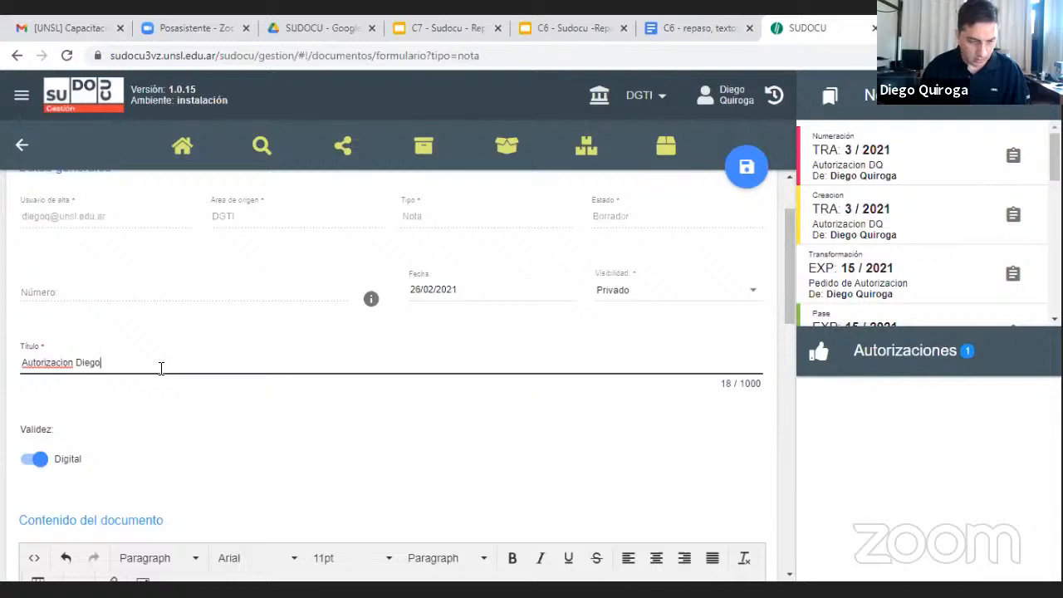
text(go)
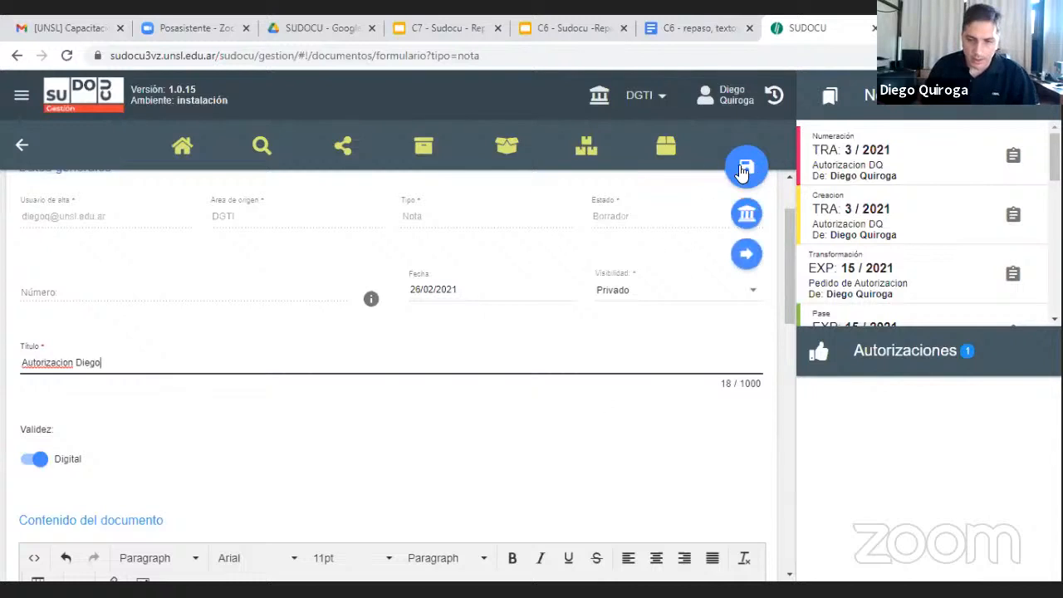
click(745, 169)
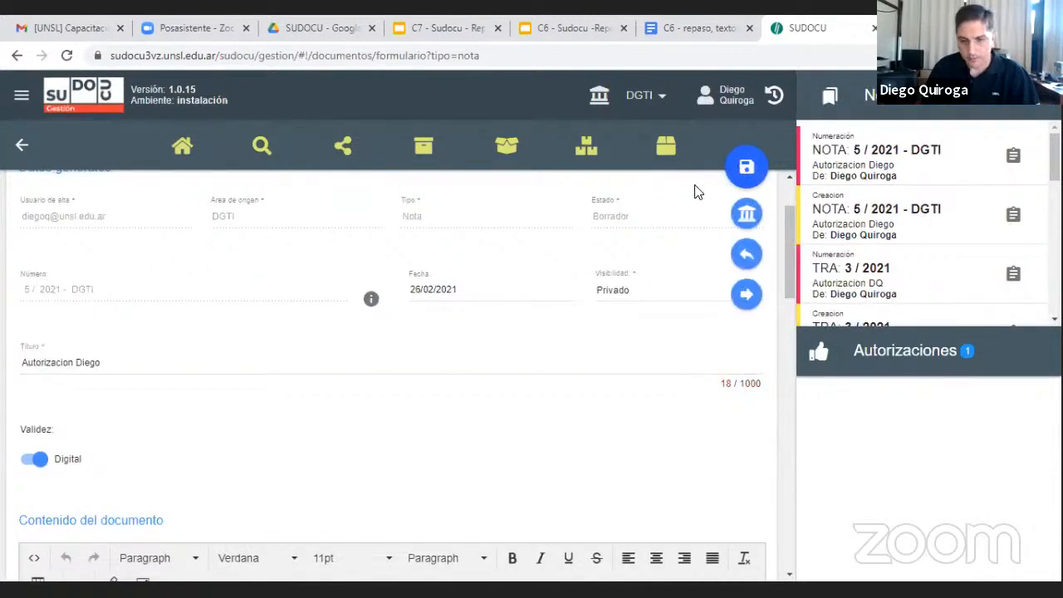
Examine the saved Nota's general data, particularly its assigned number
scroll(530, 296, up, 2)
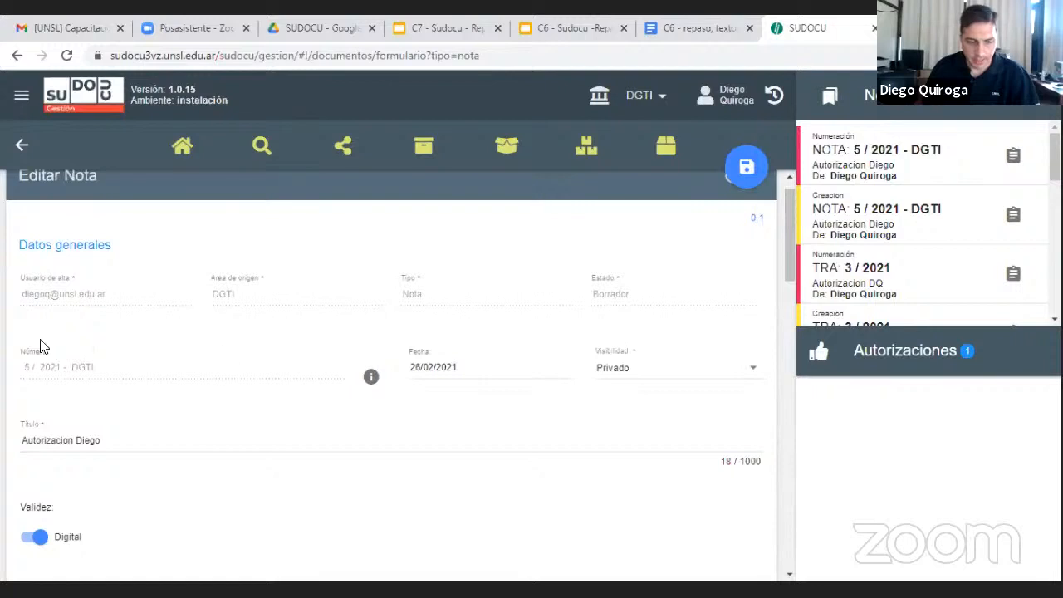
drag(25, 370, 97, 378)
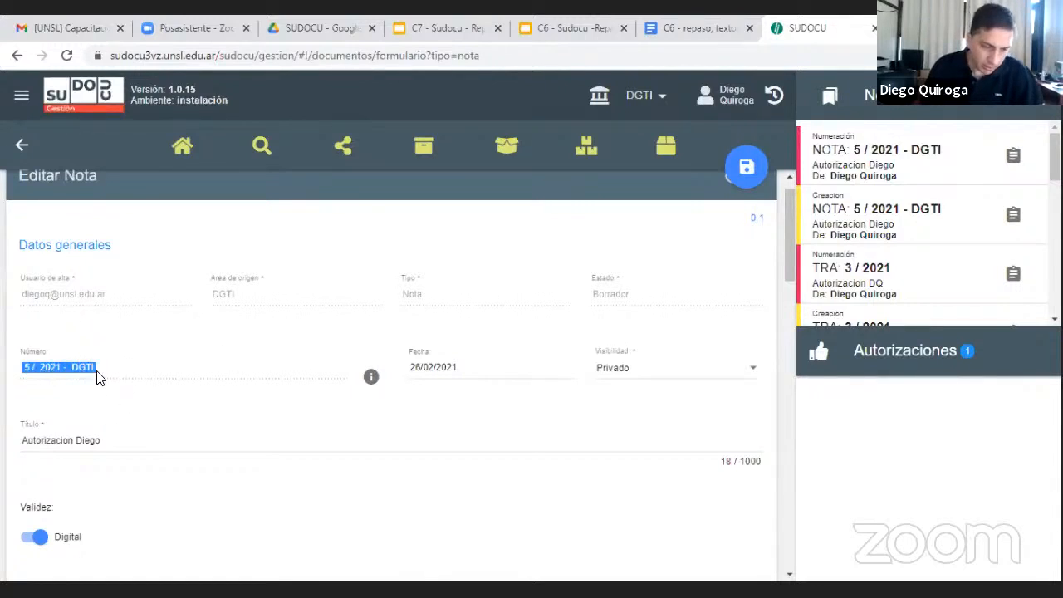
scroll(161, 352, down, 4)
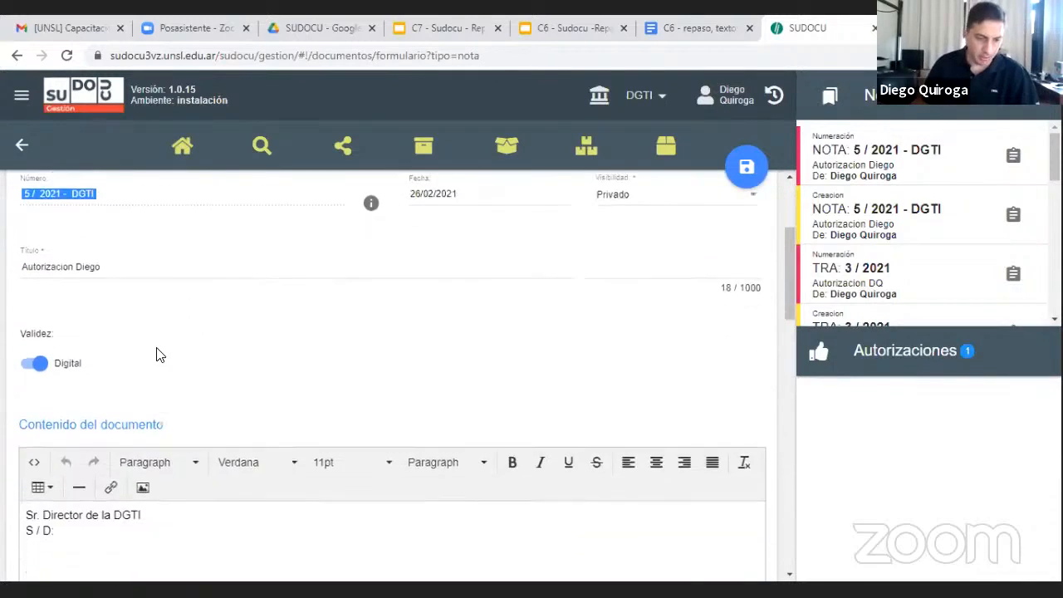
scroll(161, 355, up, 5)
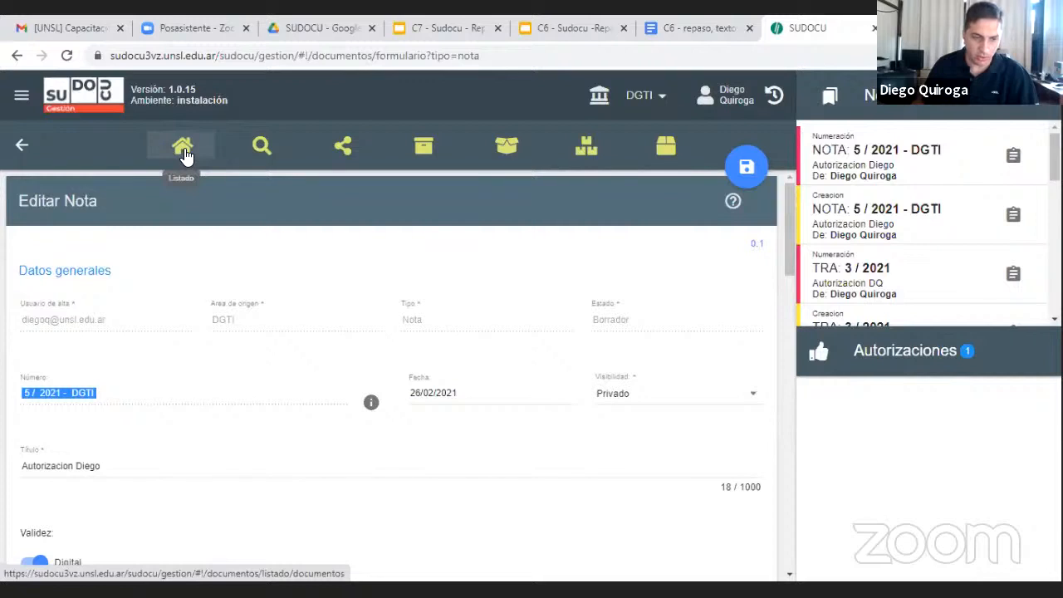
Reopen the new draft Nota for editing from the personal documents list and review its sections through to the authorization option
click(183, 149)
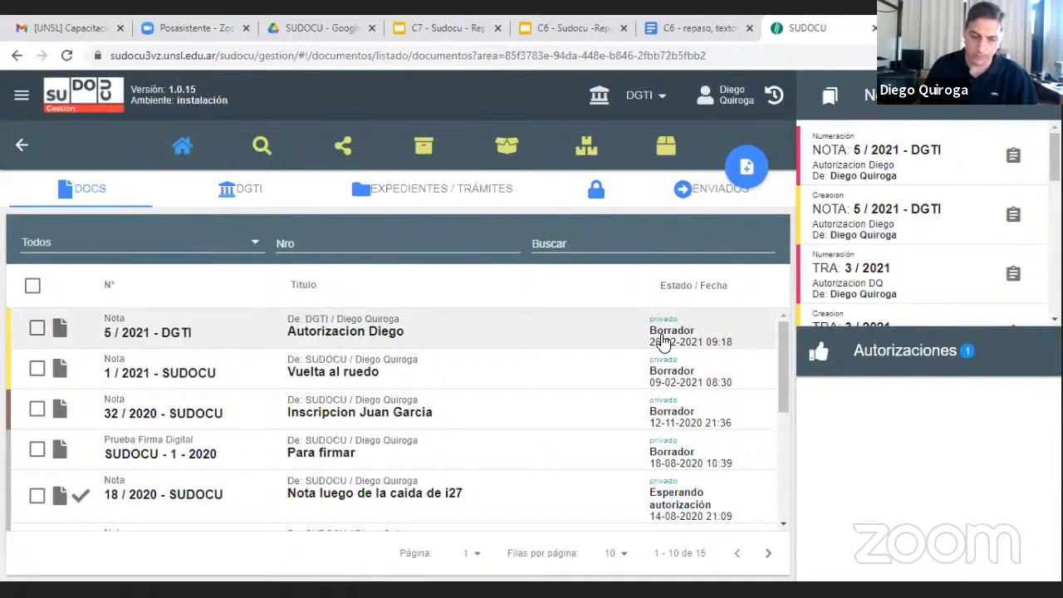
click(37, 327)
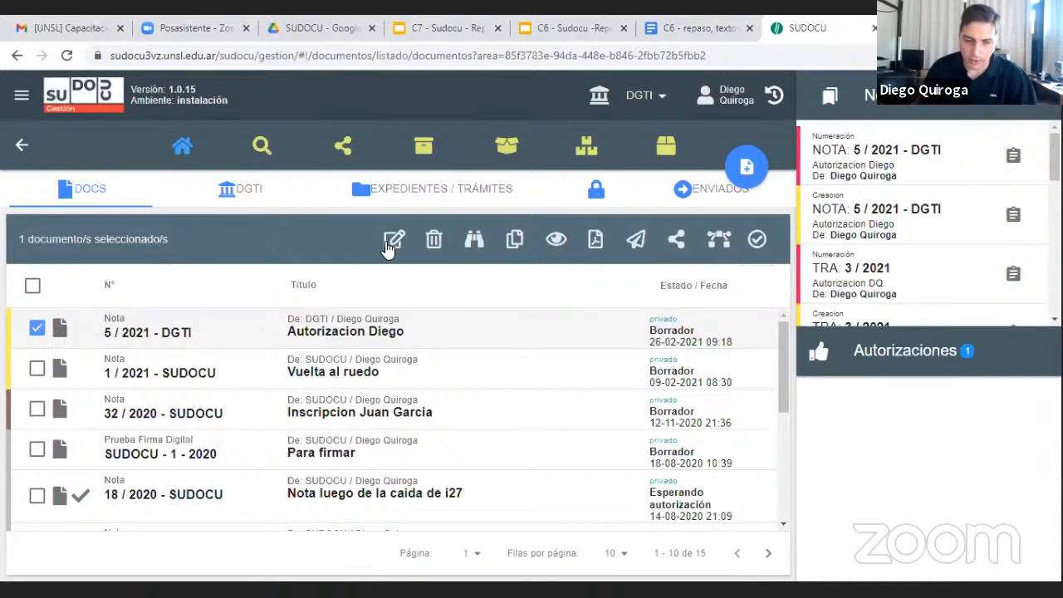
click(388, 245)
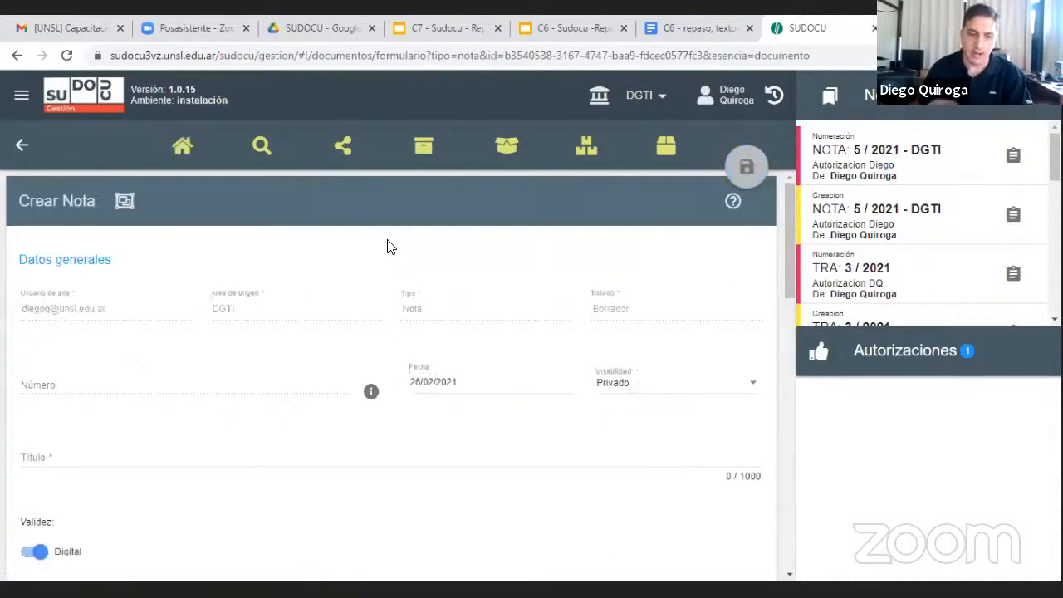
scroll(523, 263, down, 3)
scroll(525, 278, down, 10)
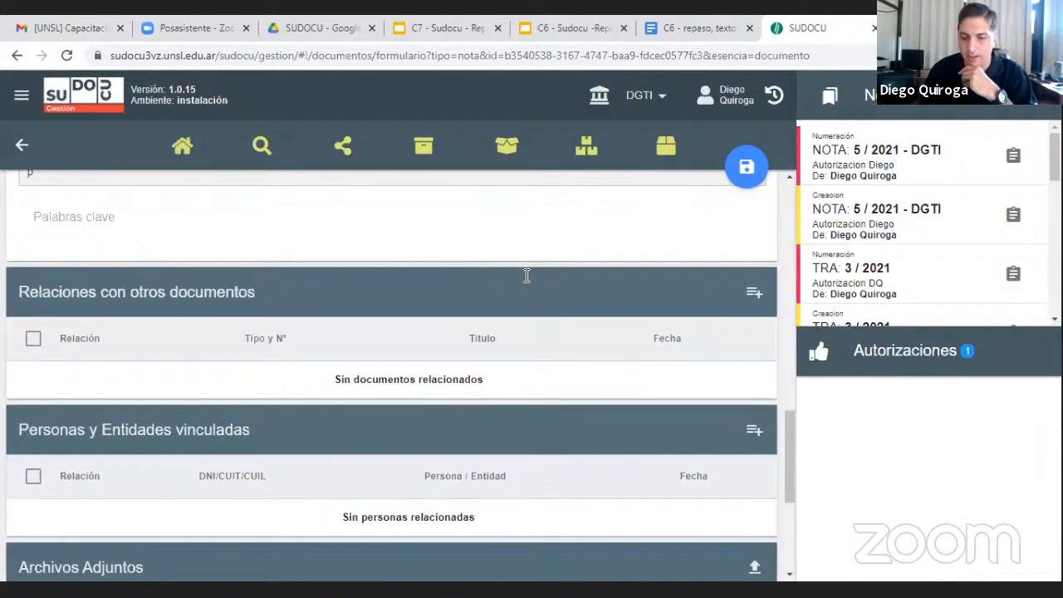
scroll(499, 291, down, 3)
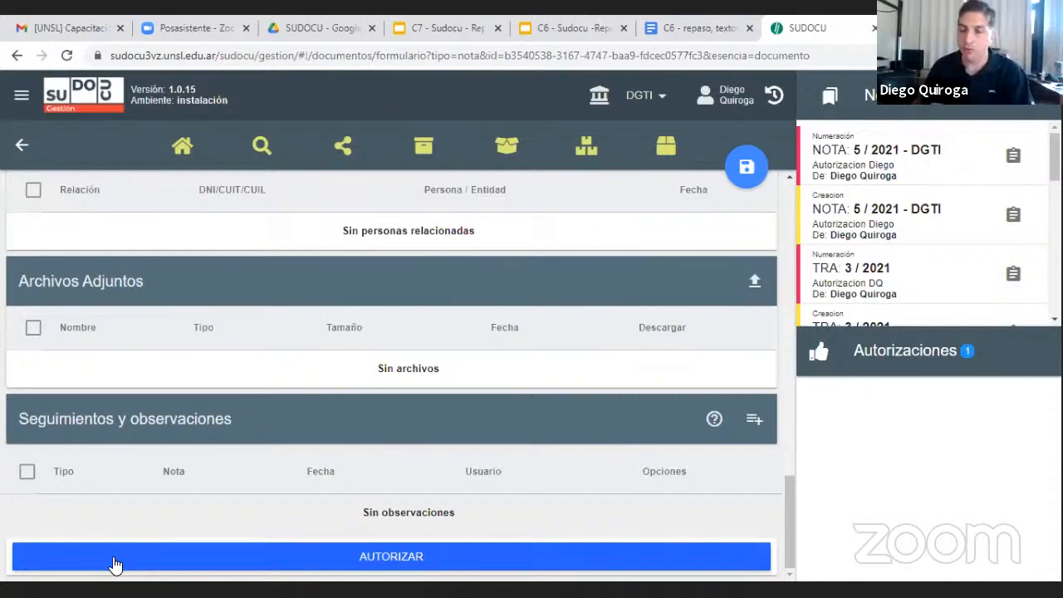
scroll(158, 496, up, 15)
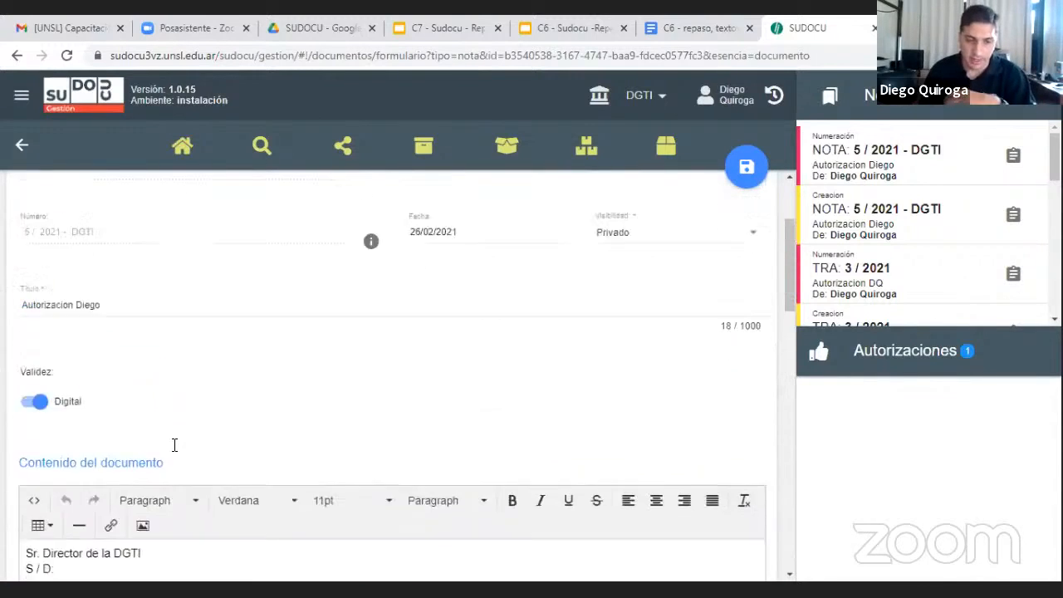
scroll(174, 446, up, 3)
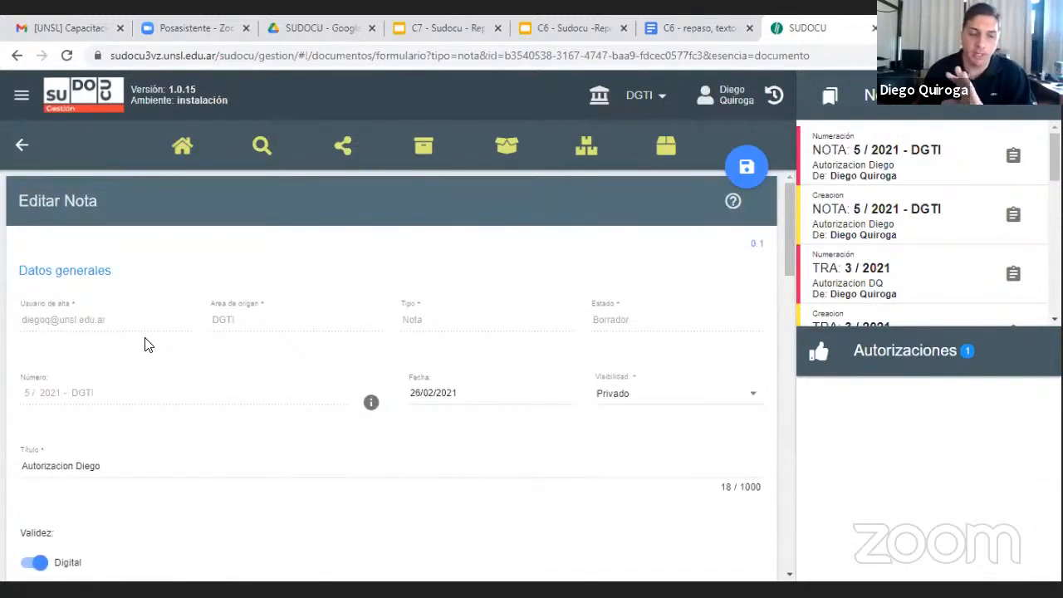
Return to the personal documents list and start closing the new draft Nota to set up its authorization
click(182, 148)
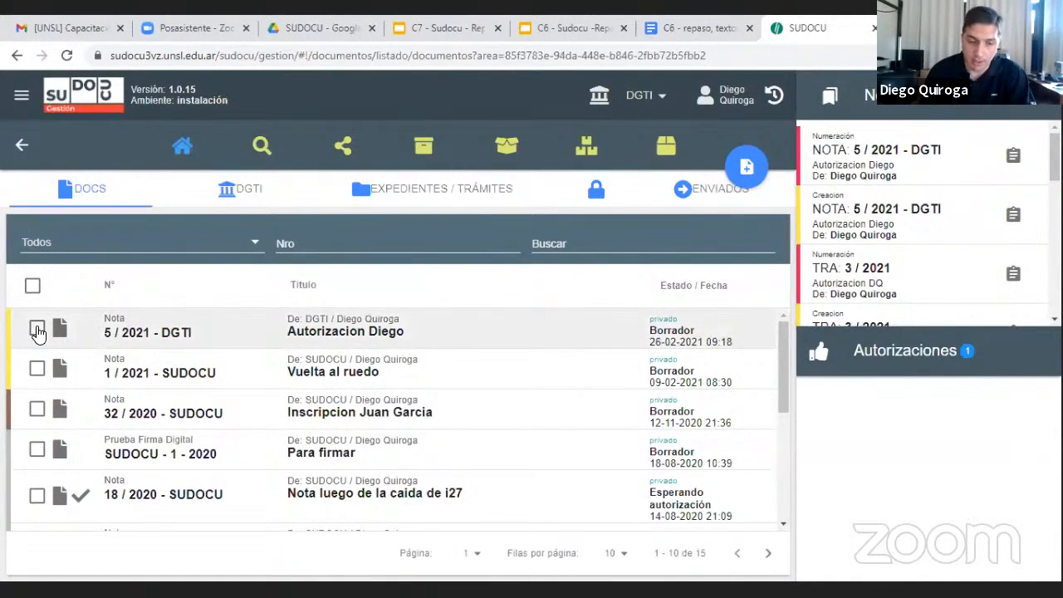
click(37, 328)
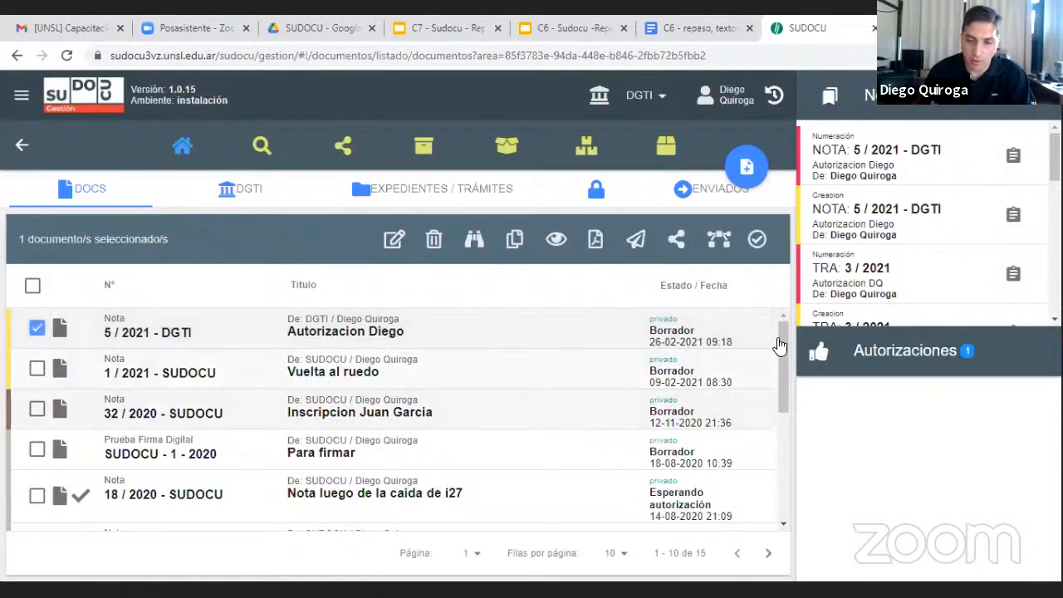
click(757, 241)
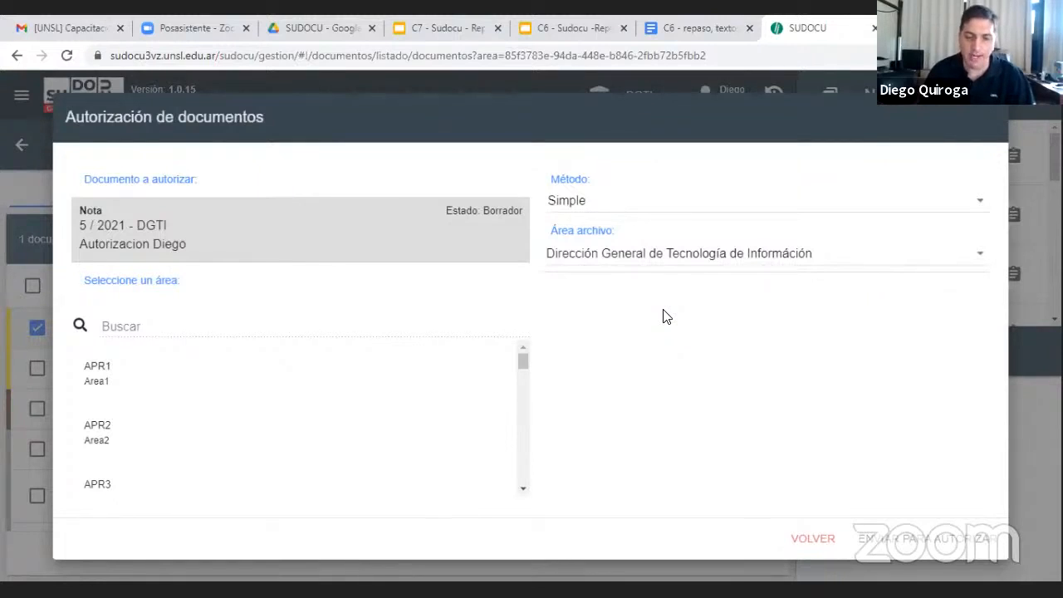
Find the DGTI area by searching "dgti", select it, and mark the last two people listed as the Nota's authorizers
click(285, 328)
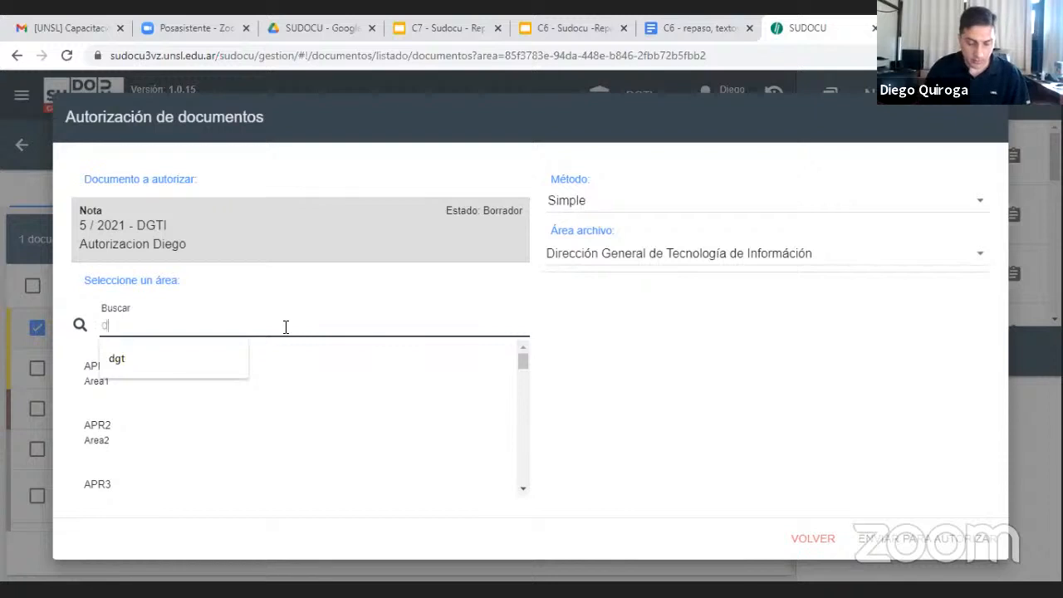
text(gti)
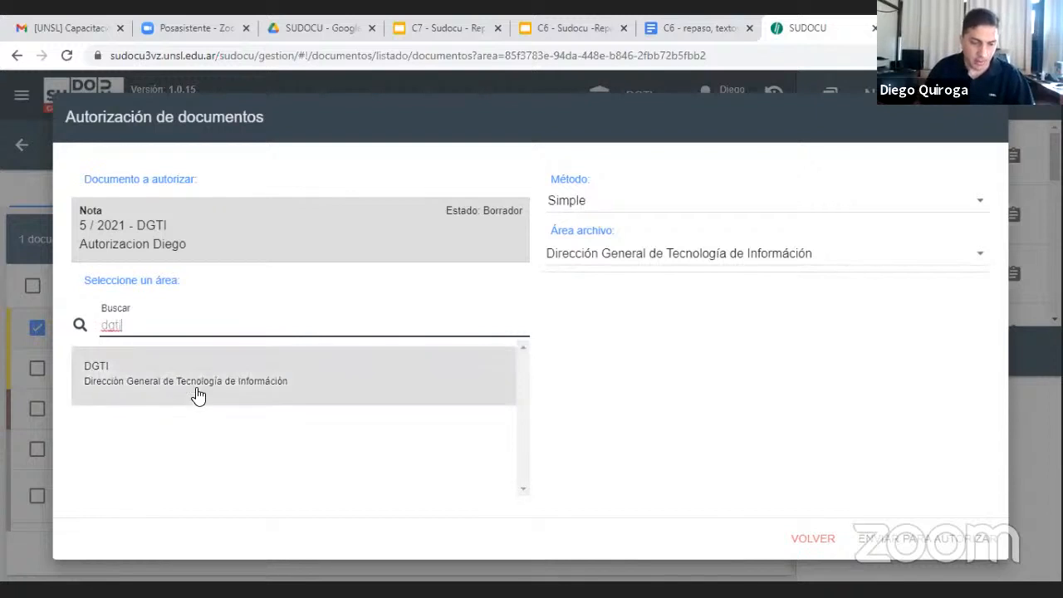
click(204, 386)
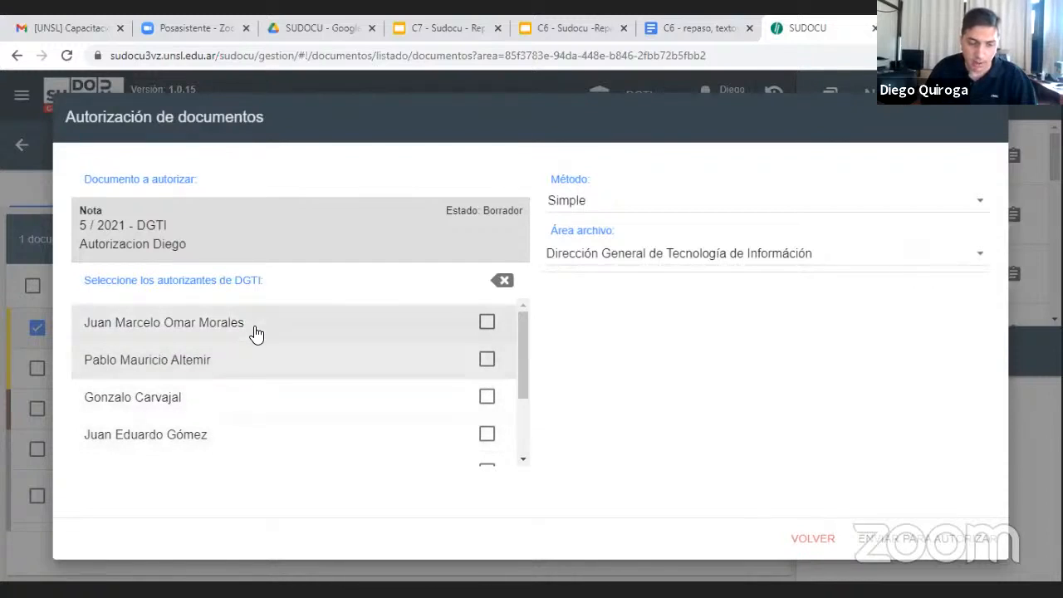
scroll(280, 399, down, 2)
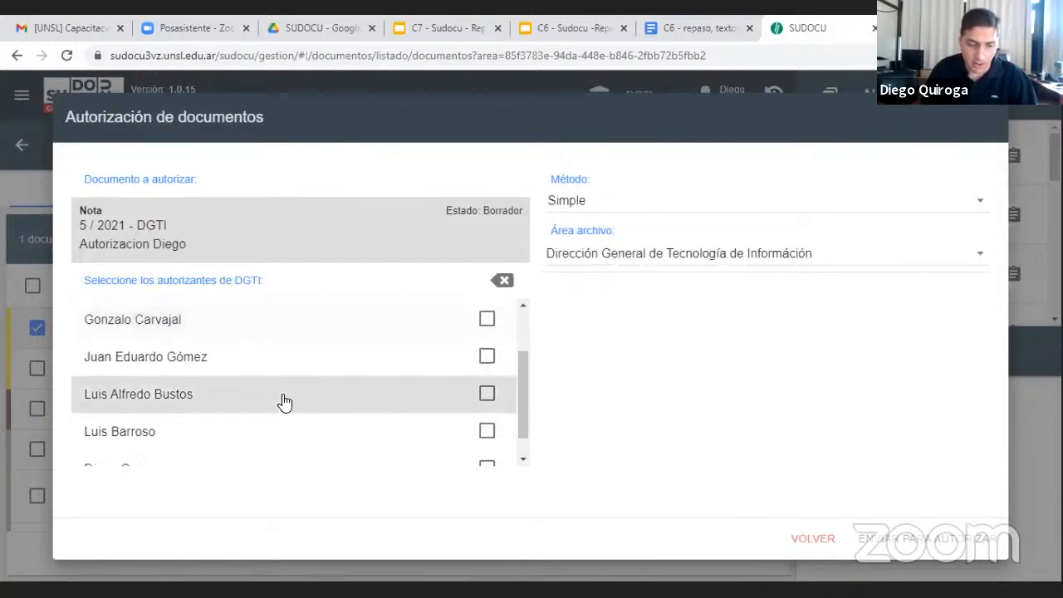
scroll(285, 403, down, 1)
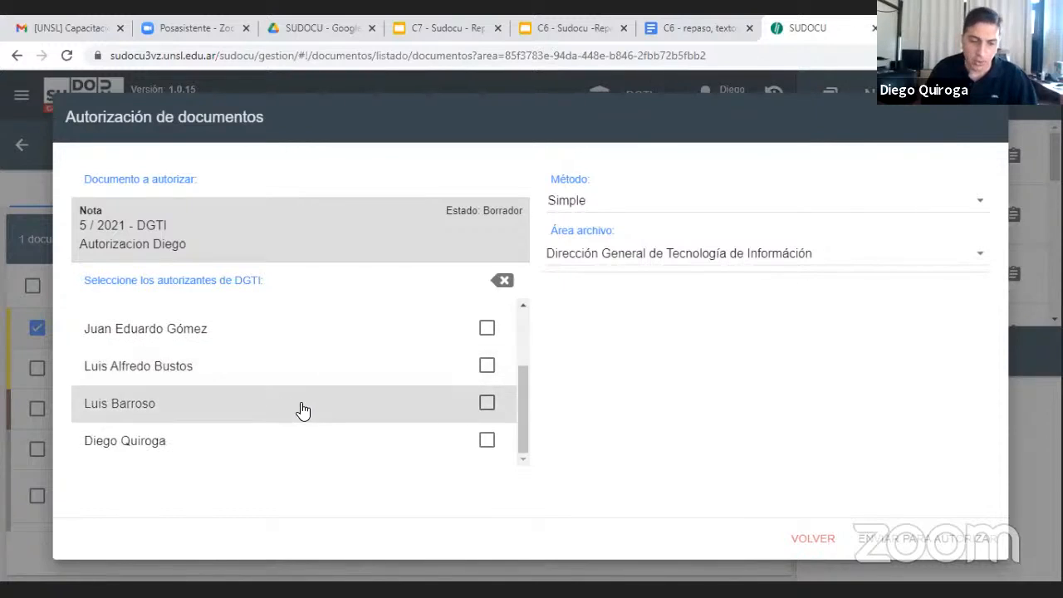
click(488, 405)
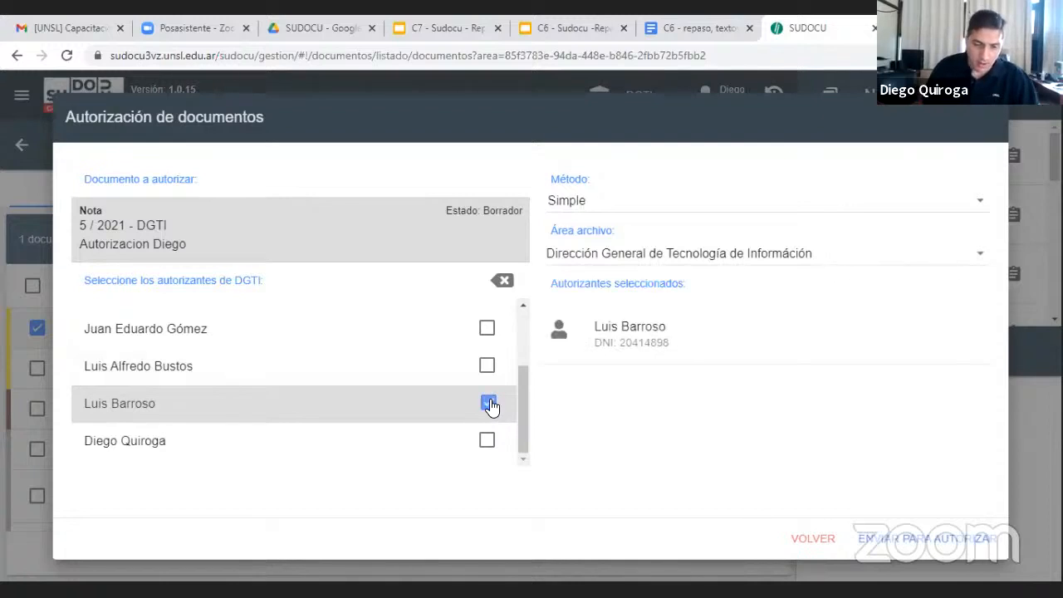
click(486, 442)
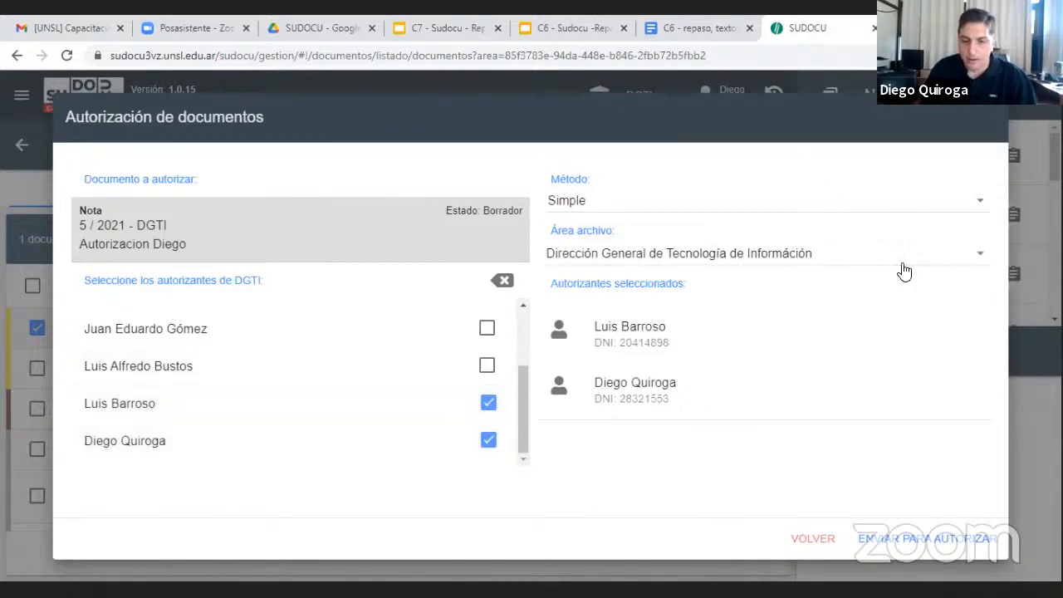
Review the authorization method options for the Nota and set the method to Escalonada
click(929, 203)
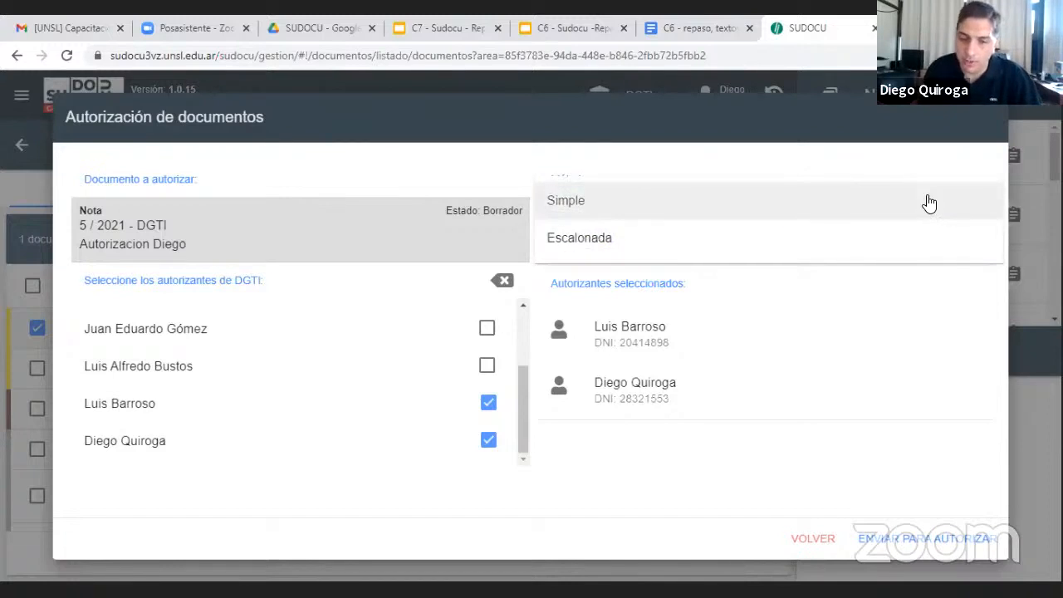
click(747, 204)
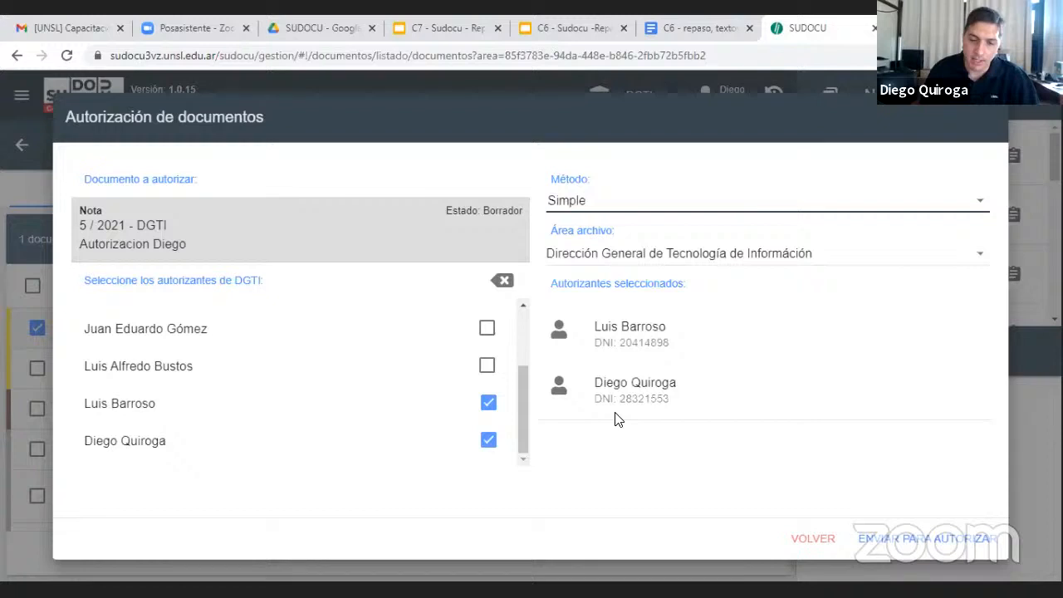
click(781, 212)
click(694, 243)
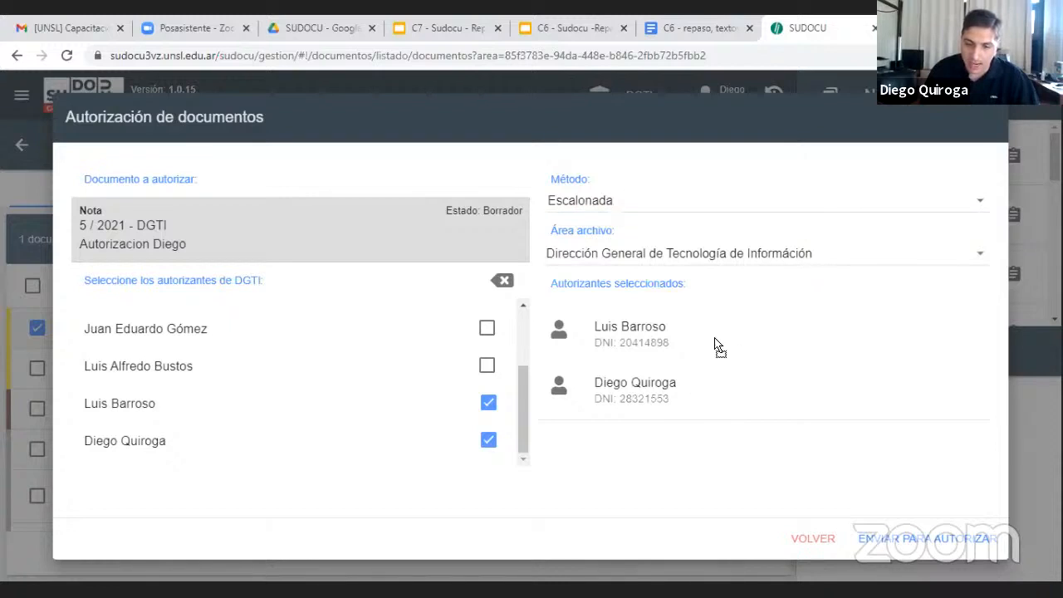
Swap the two selected authorizers, restore their original order, and send the Nota for authorization
drag(708, 389, 702, 326)
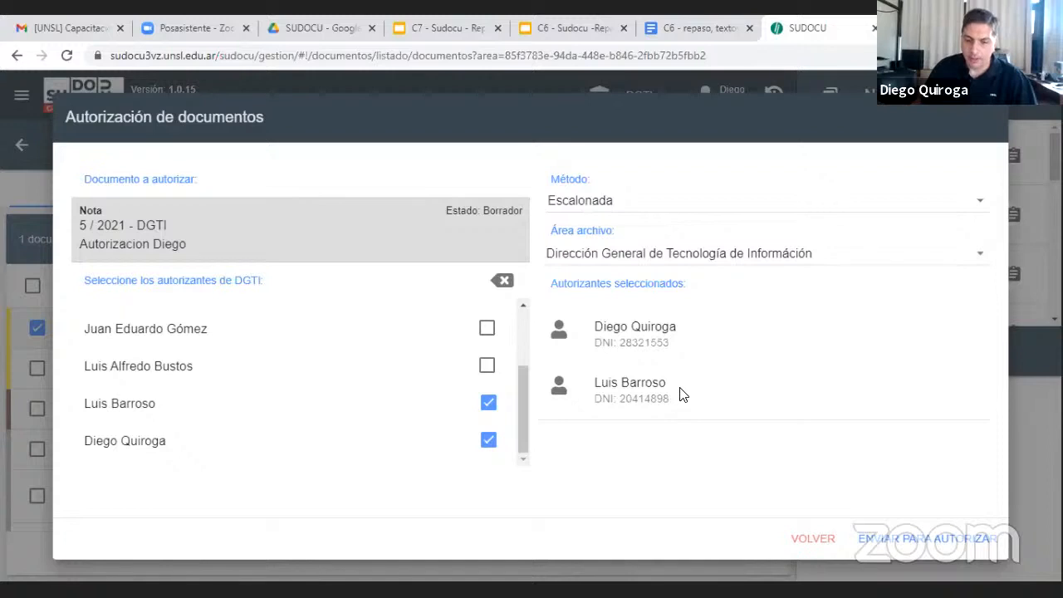
drag(681, 333, 682, 347)
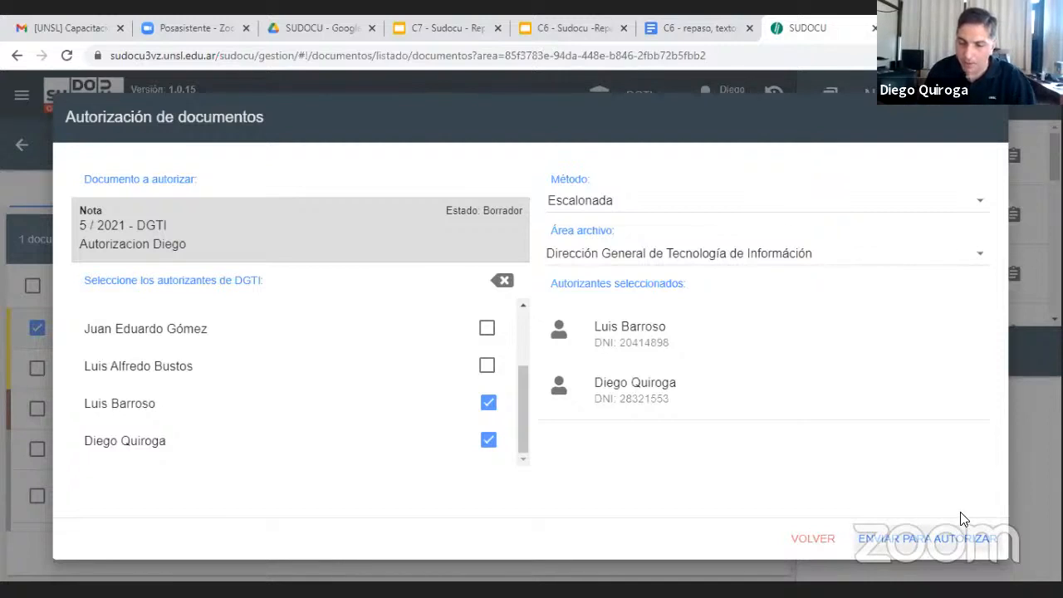
click(955, 538)
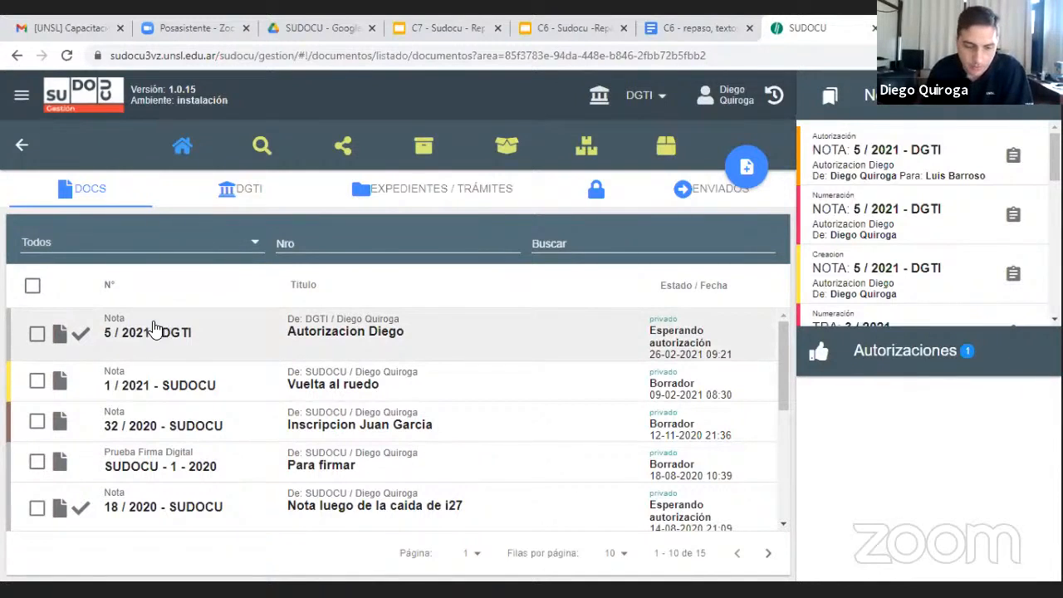
Select Nota 5 / 2021 - DGTI among the pending authorizations and authorize it
scroll(166, 339, down, 1)
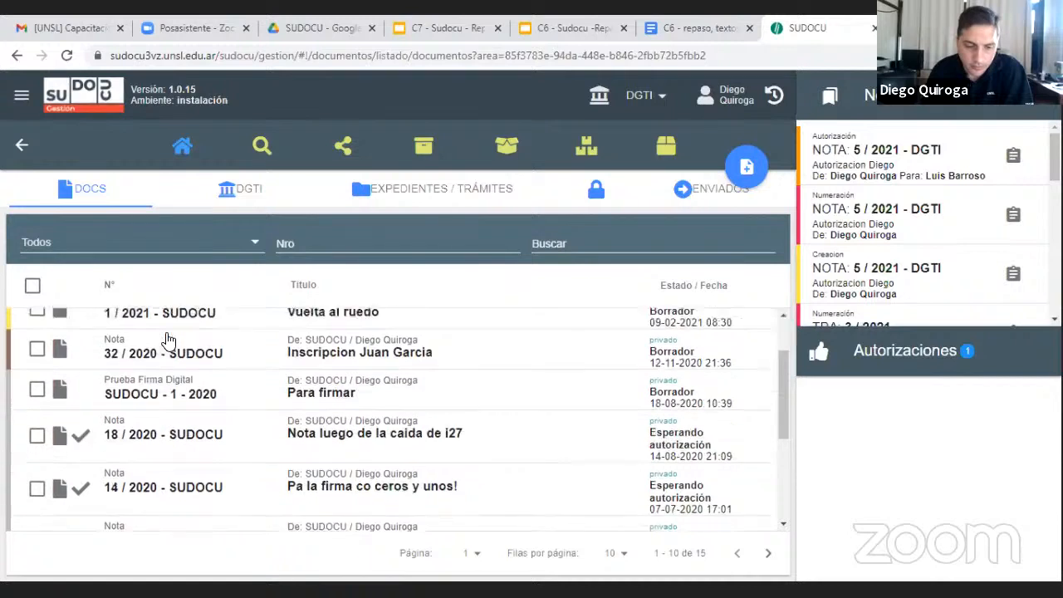
scroll(166, 339, up, 1)
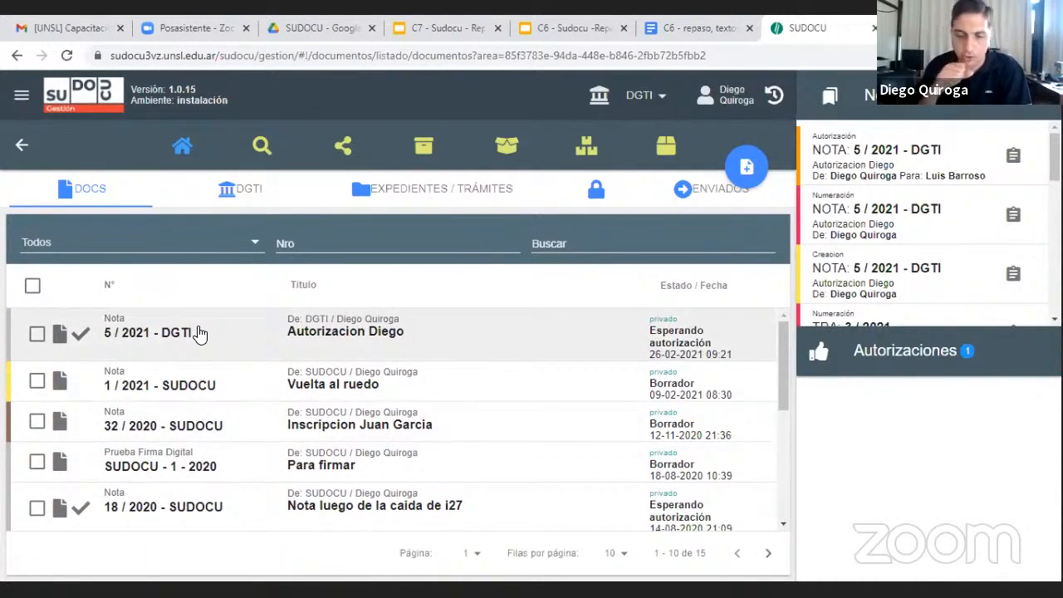
click(200, 333)
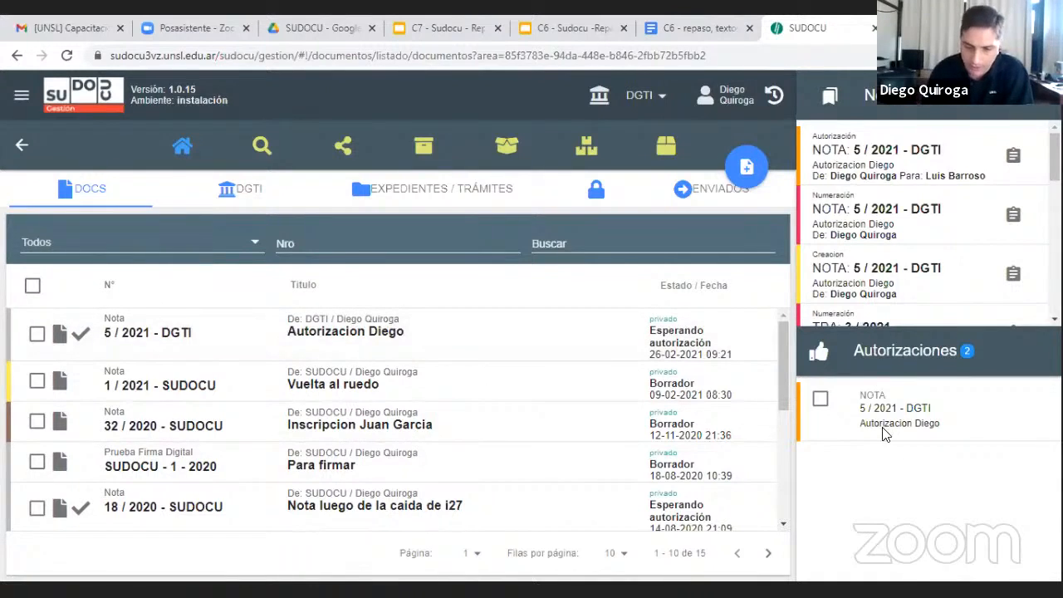
click(821, 400)
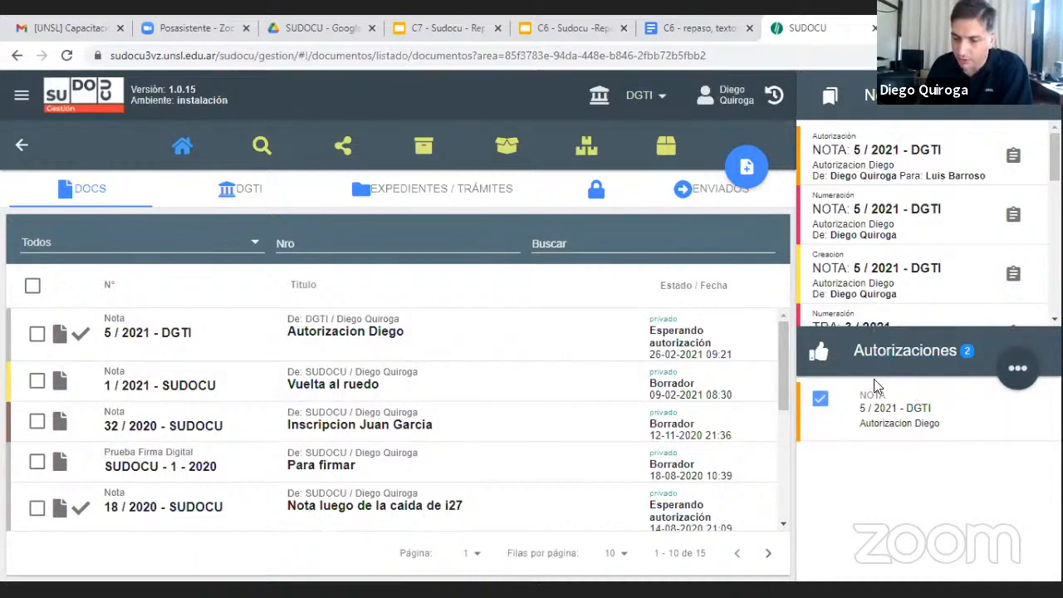
mouse_move(1019, 373)
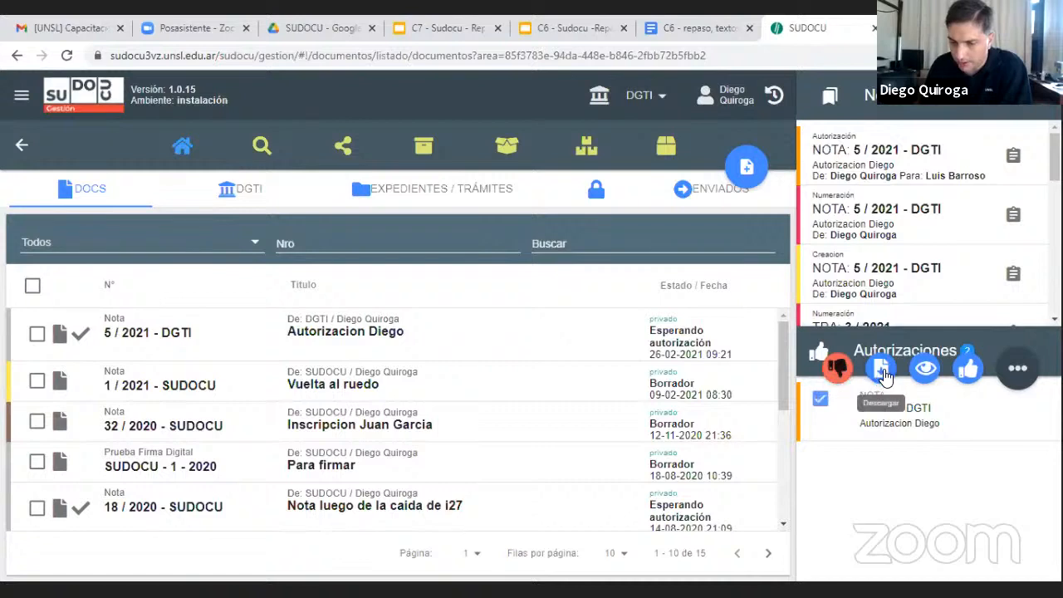
click(970, 371)
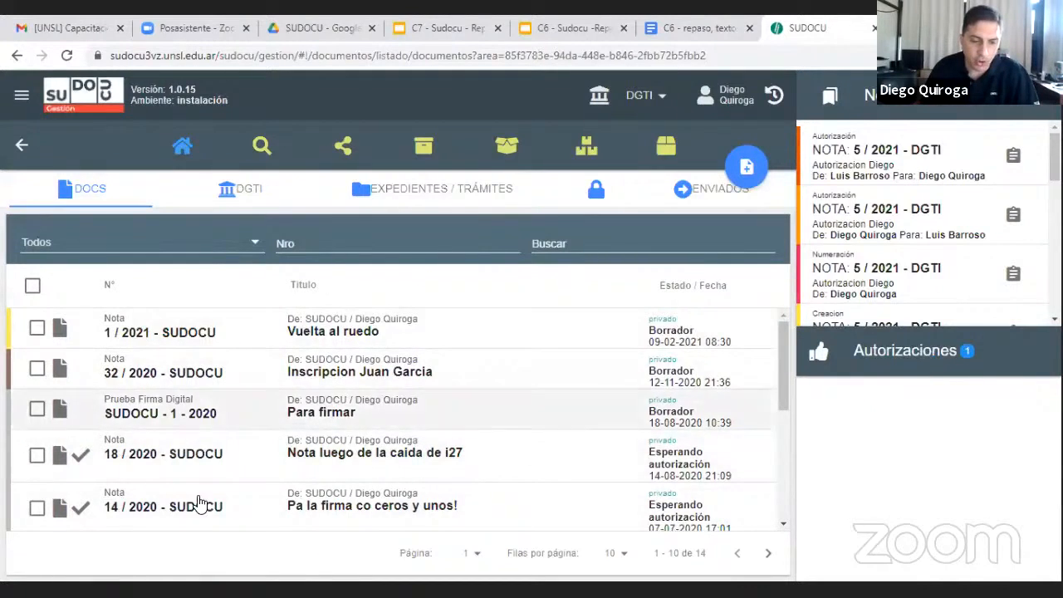
Check the DGTI archive for the authorized Nota and open the trámite "Autorizacion DQ" for editing
click(425, 149)
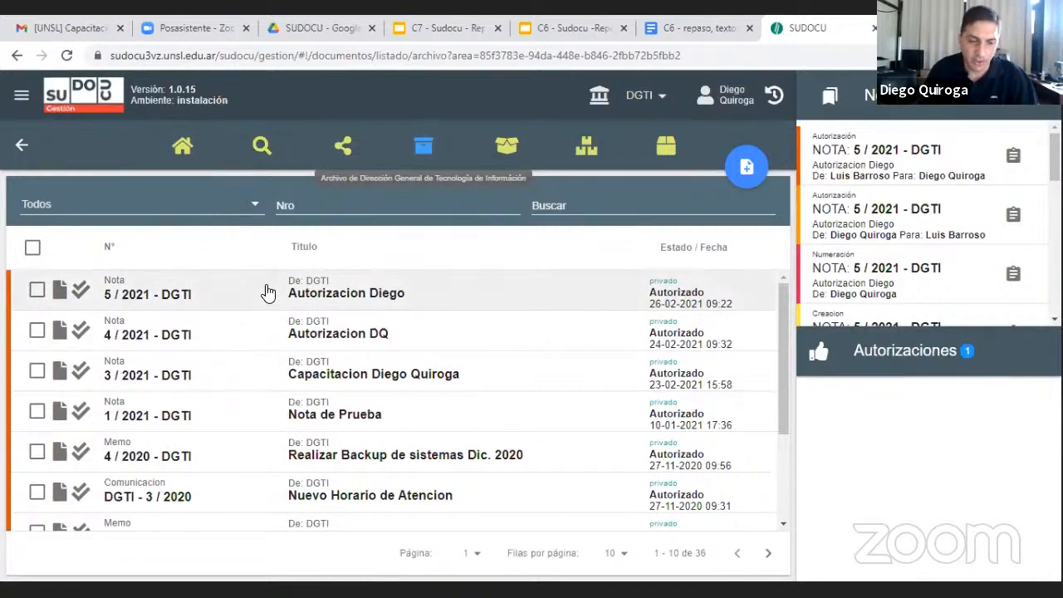
click(180, 149)
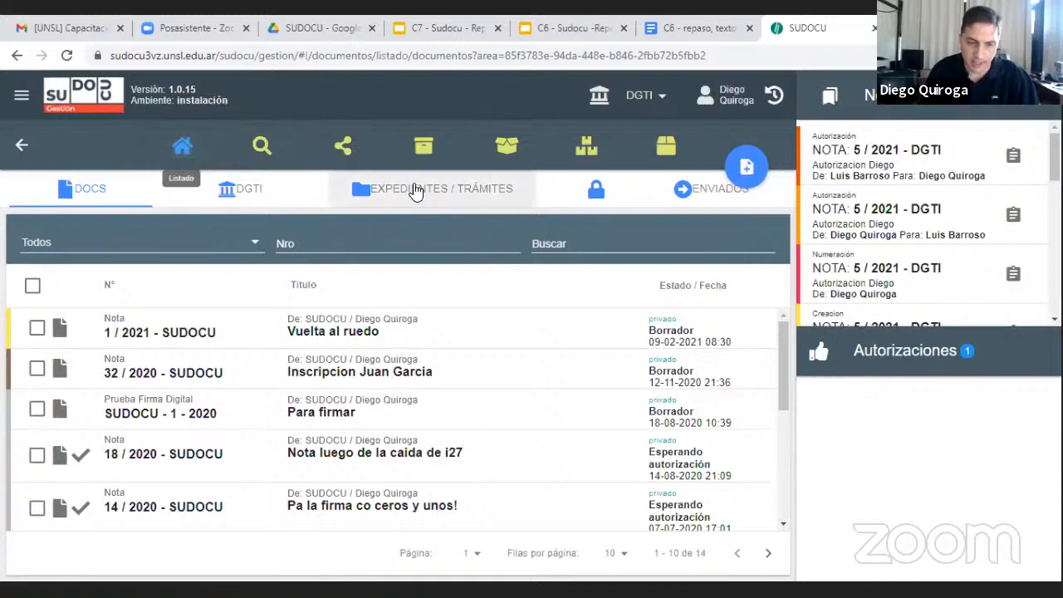
click(397, 183)
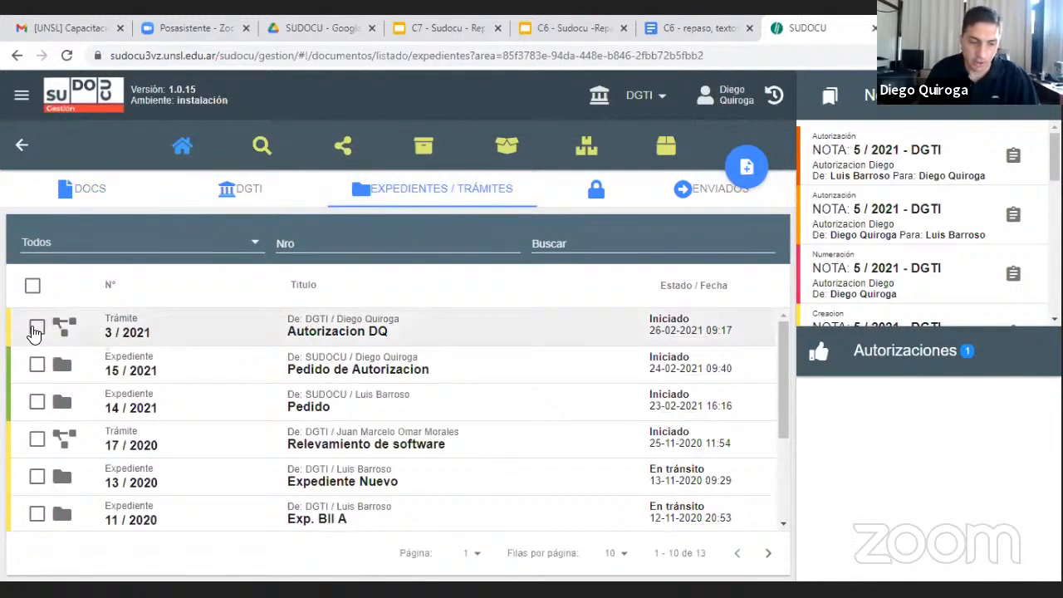
click(37, 327)
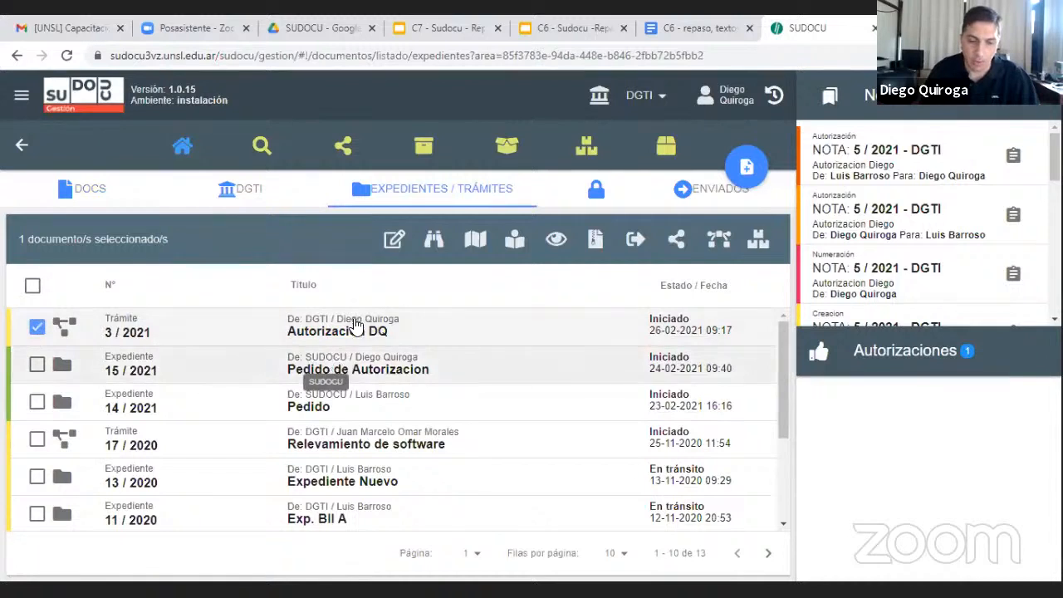
click(393, 242)
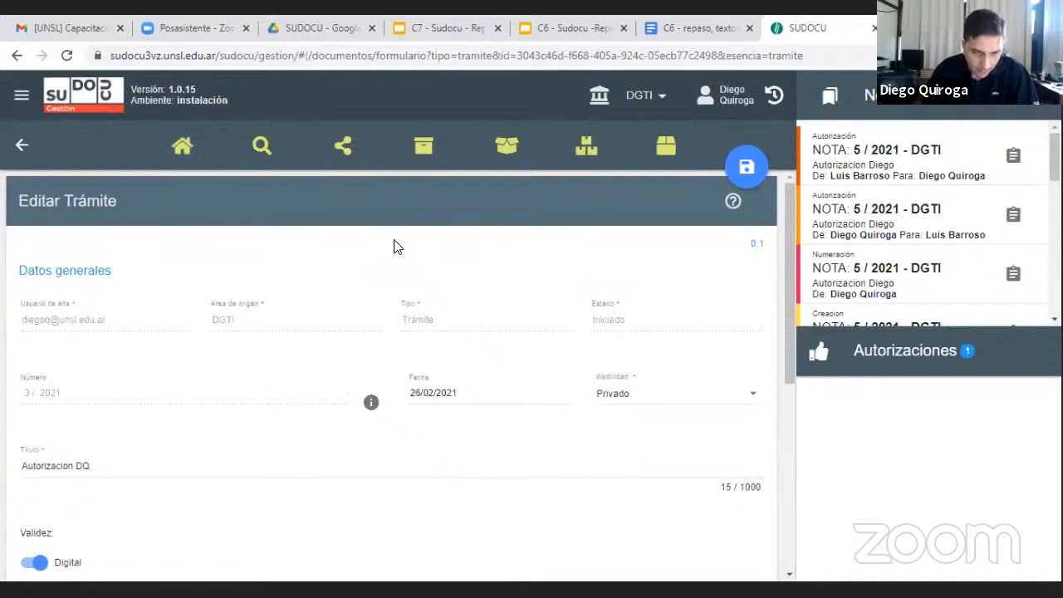
Add the authorized Nota 5 / 2021 - DGTI to the trámite's Documentos tramitados
scroll(466, 305, down, 5)
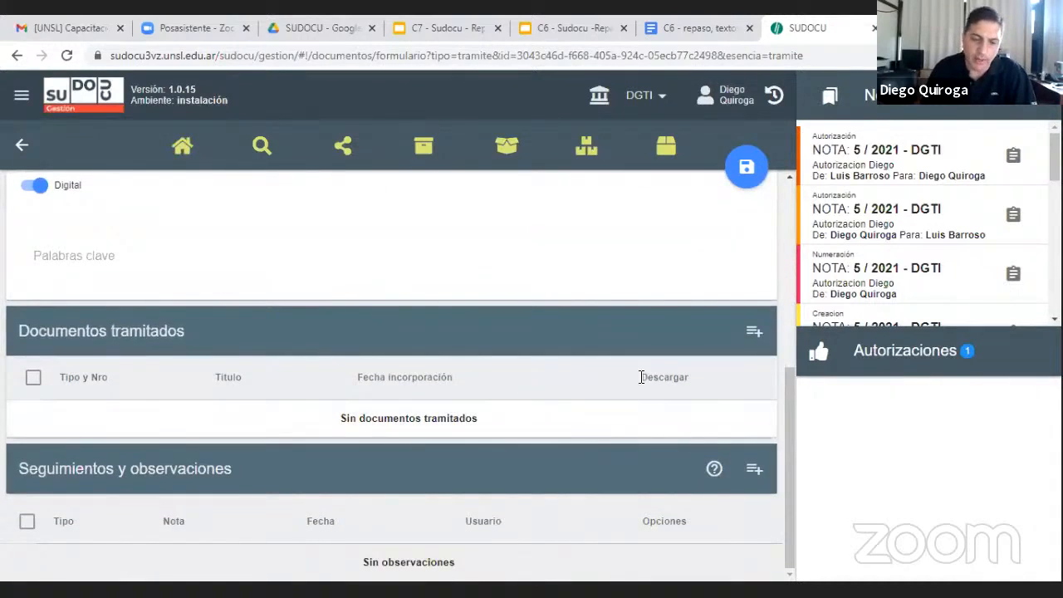
click(754, 336)
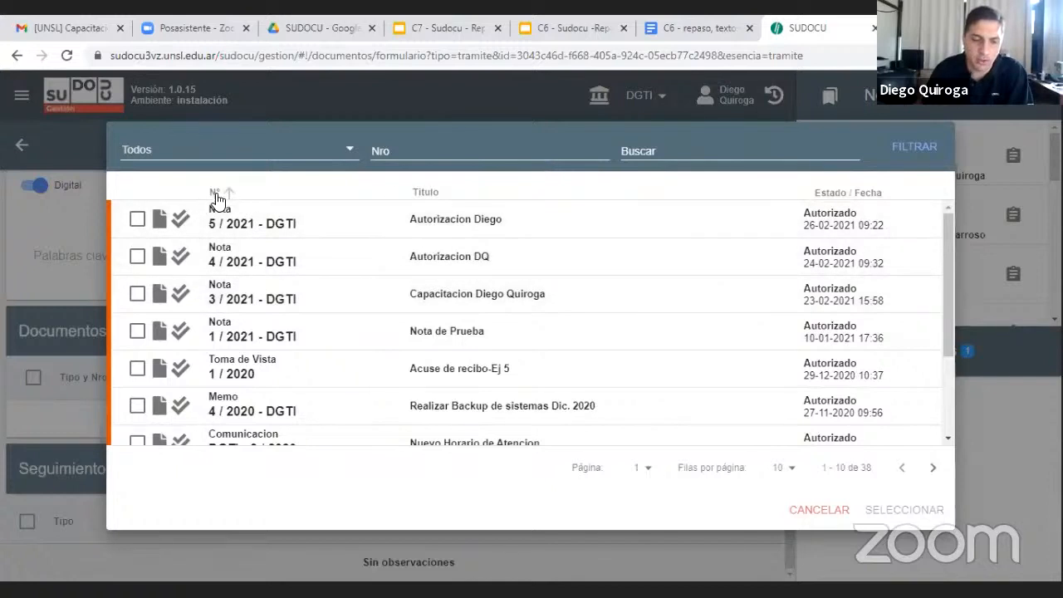
click(137, 219)
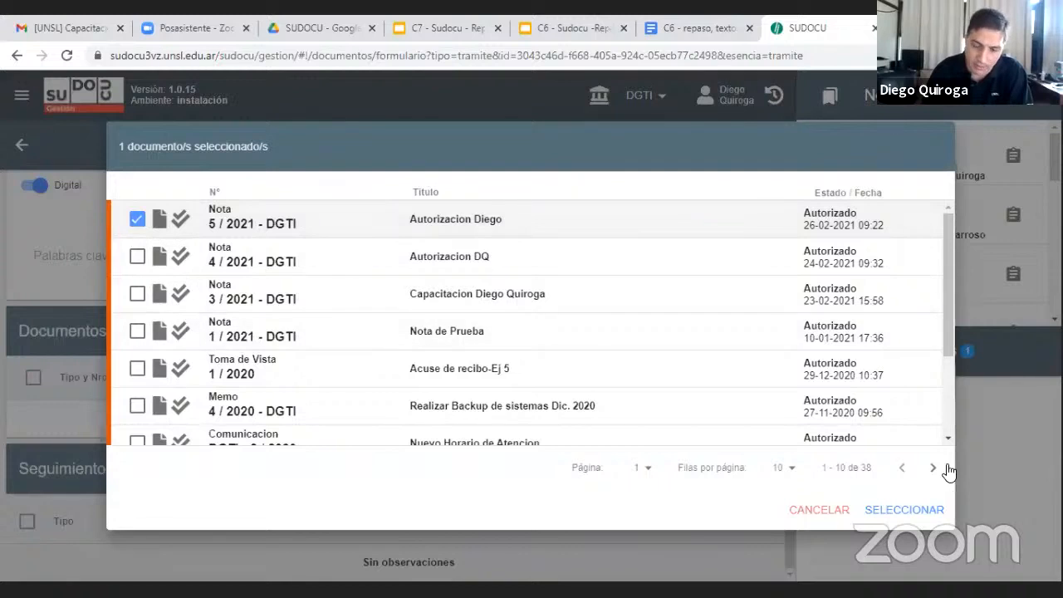
click(903, 510)
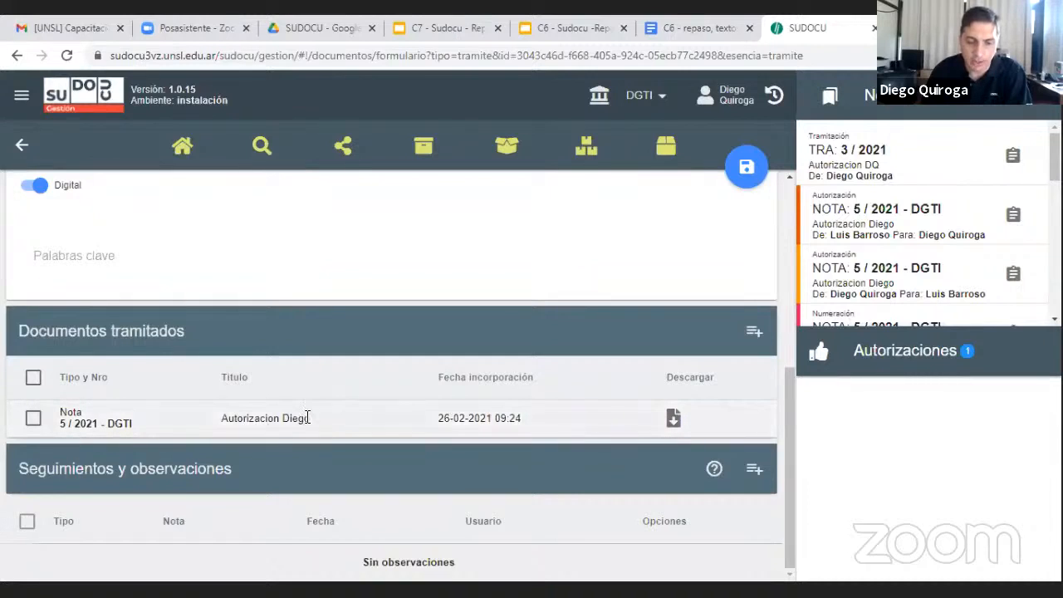
Review the trámite's form with its incorporated Nota, save it as a draft, and return to the expedientes and trámites list
scroll(308, 418, up, 3)
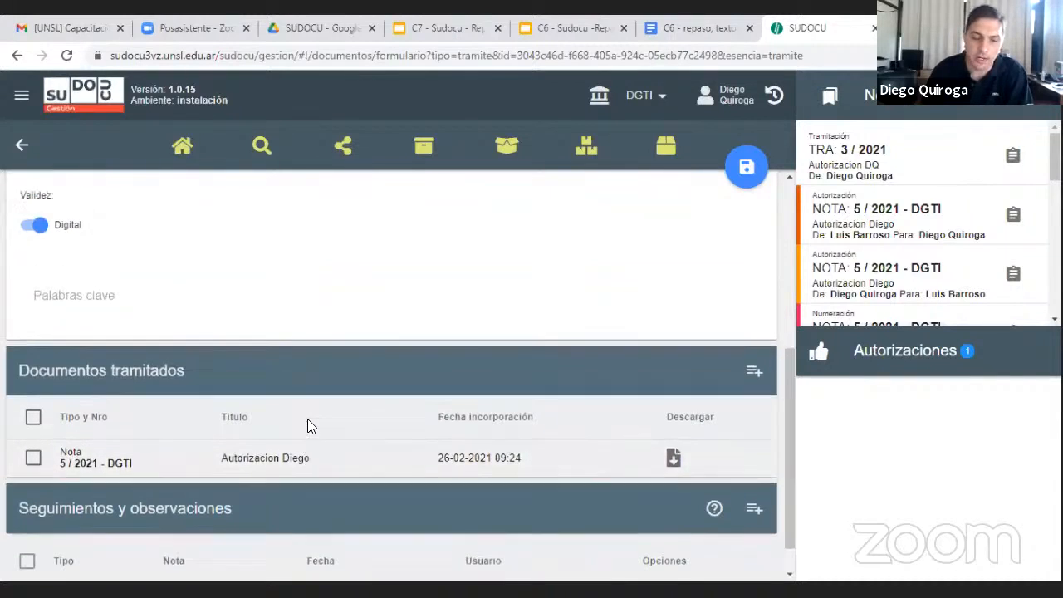
scroll(312, 430, down, 3)
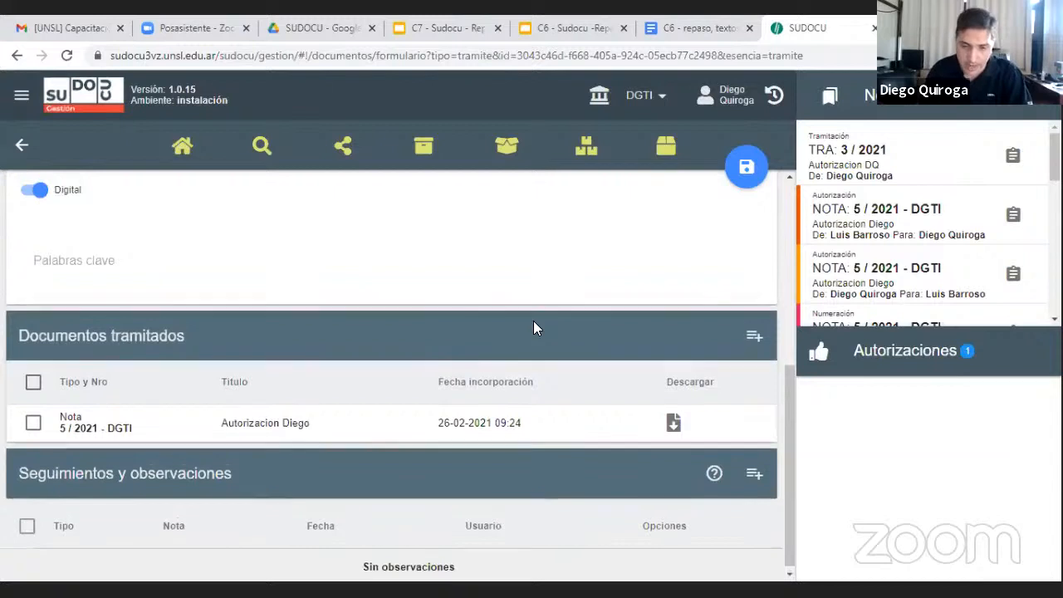
scroll(534, 320, up, 1)
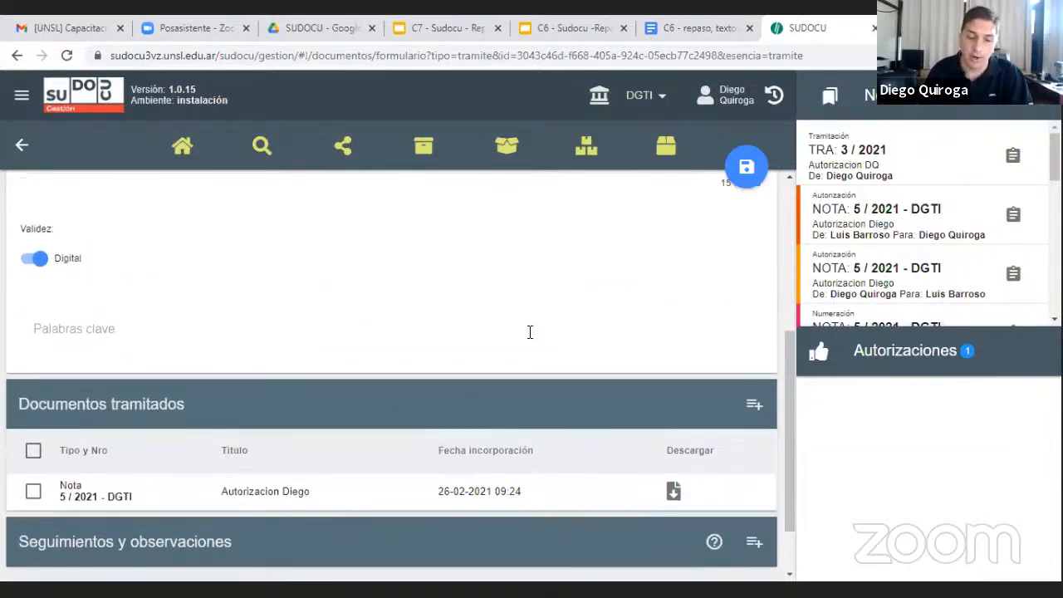
scroll(530, 331, down, 1)
scroll(480, 331, up, 5)
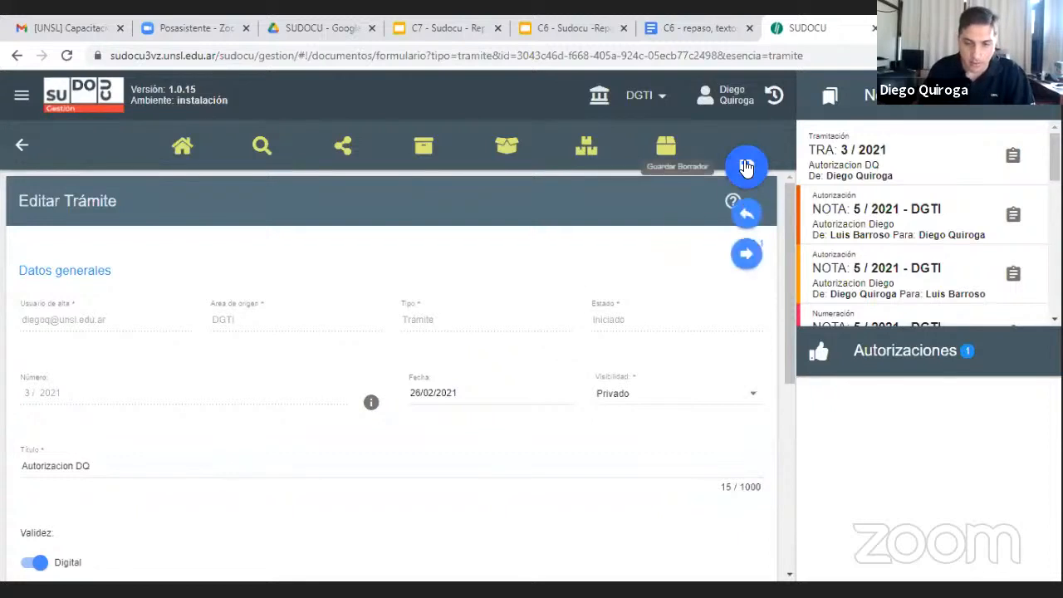
click(746, 167)
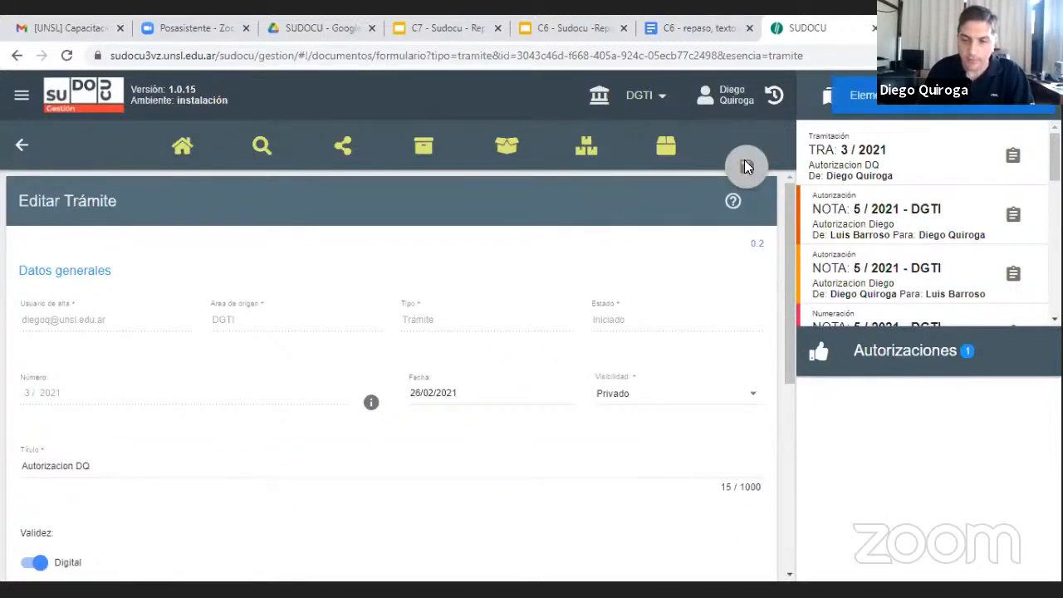
click(188, 149)
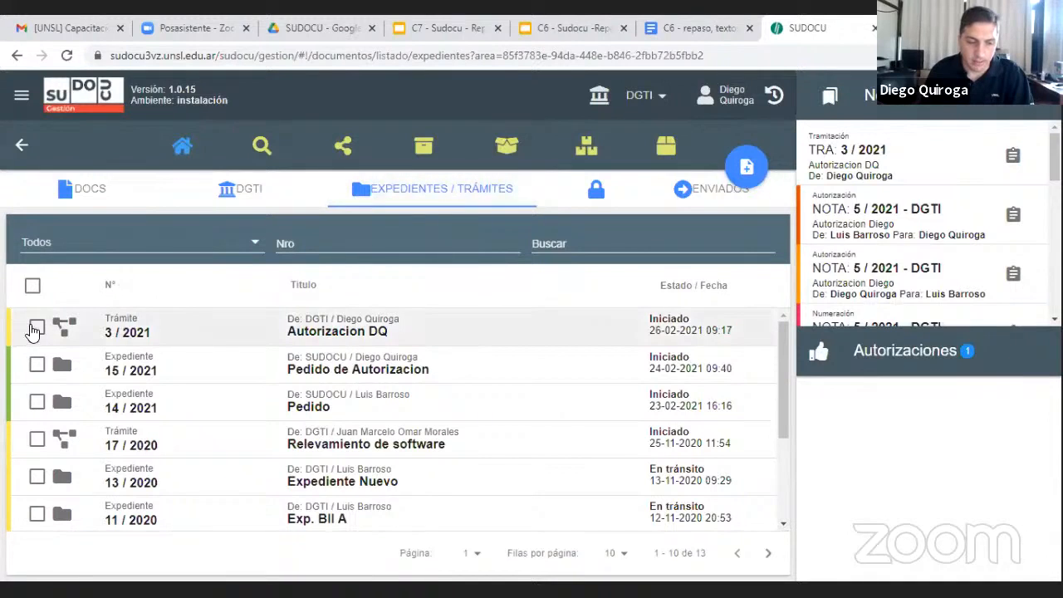
Preview the trámite "Autorizacion DQ" in the reader, examine the Nota's content, and close the preview
click(35, 328)
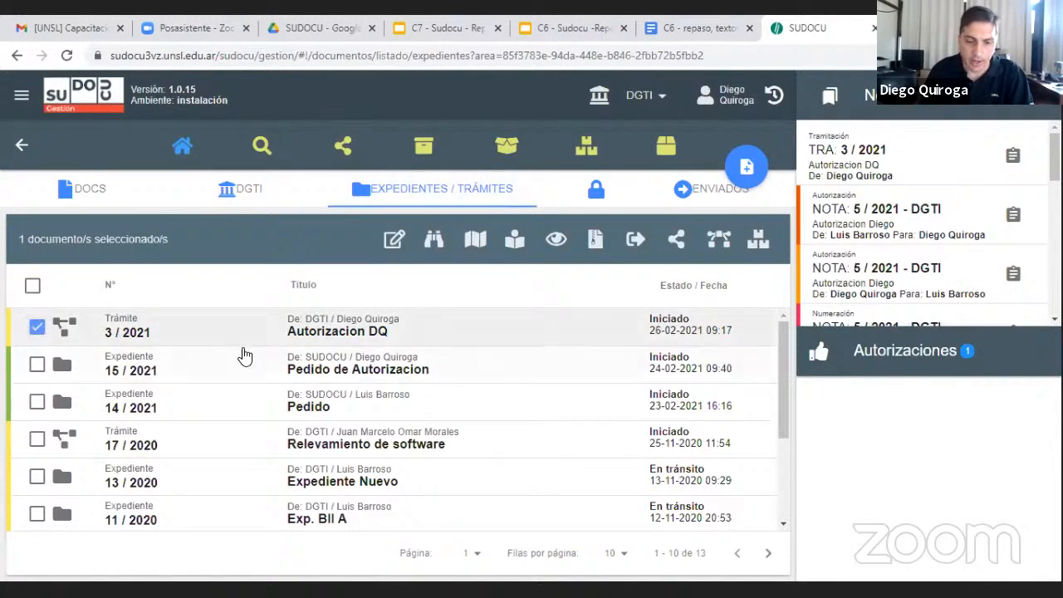
click(512, 239)
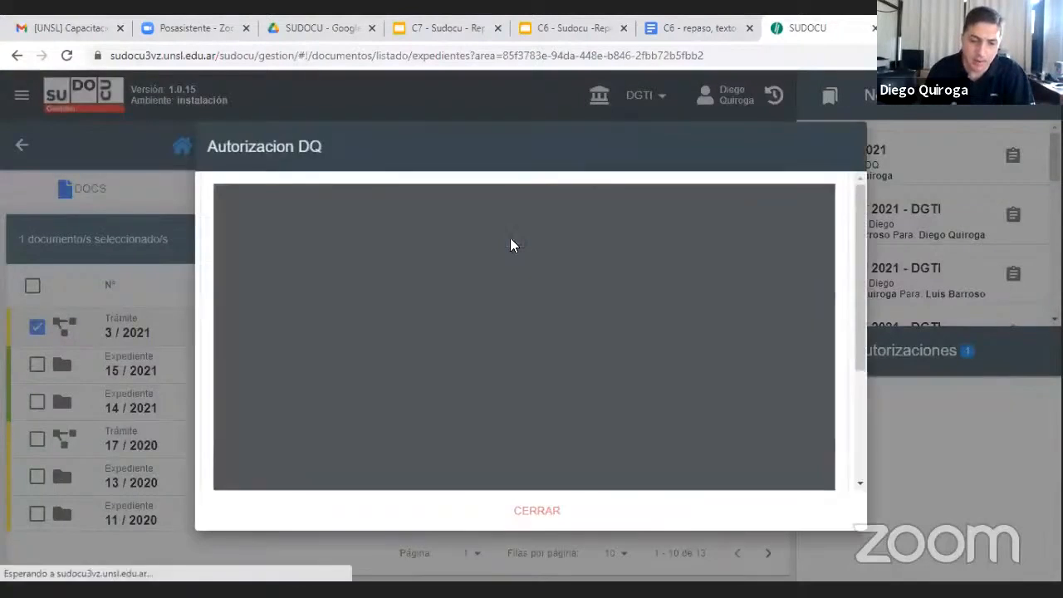
scroll(585, 328, down, 3)
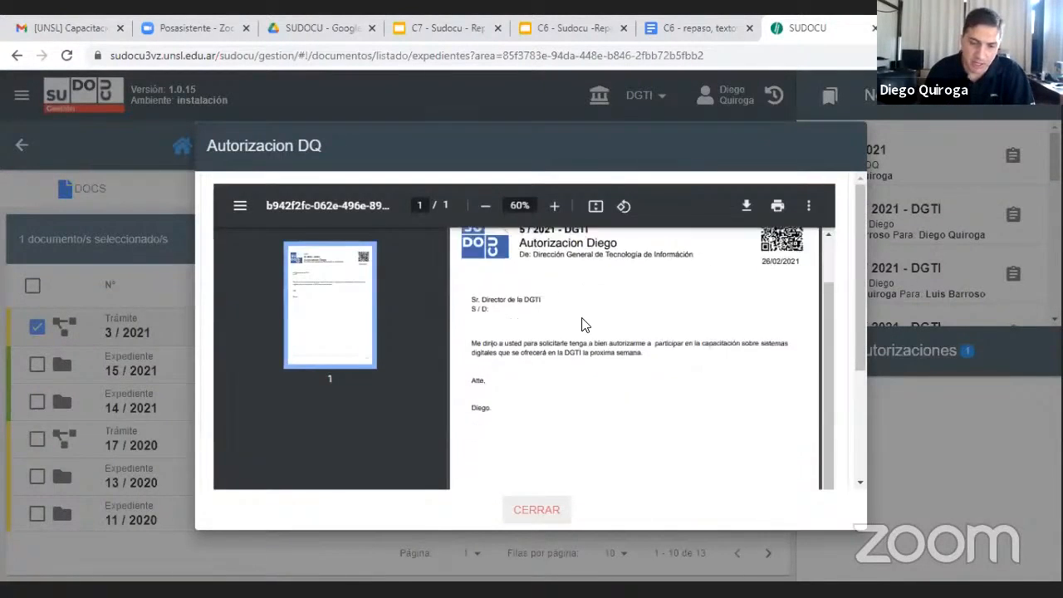
scroll(581, 323, up, 3)
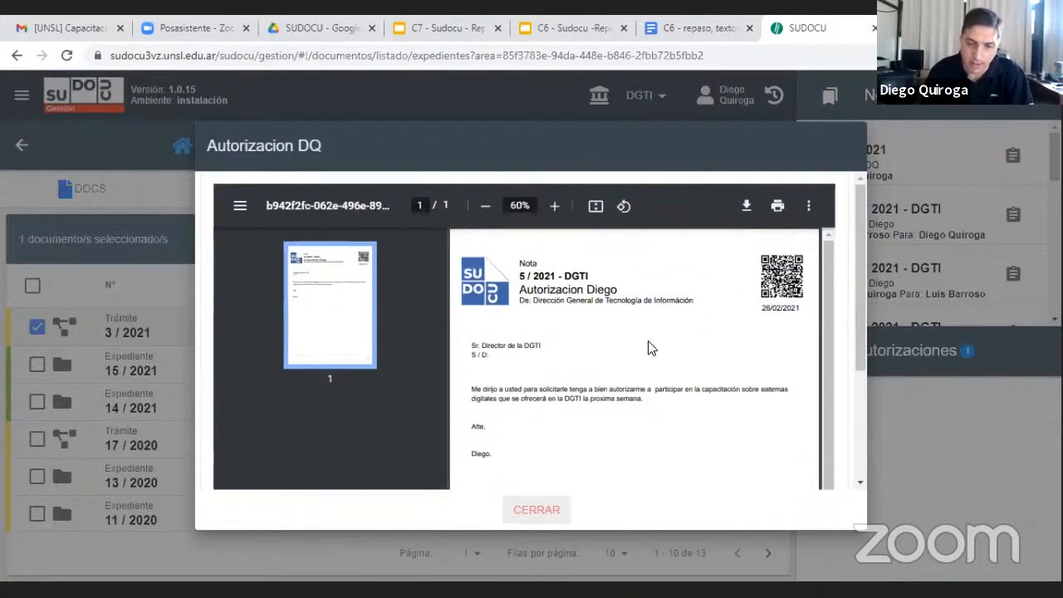
scroll(692, 427, down, 3)
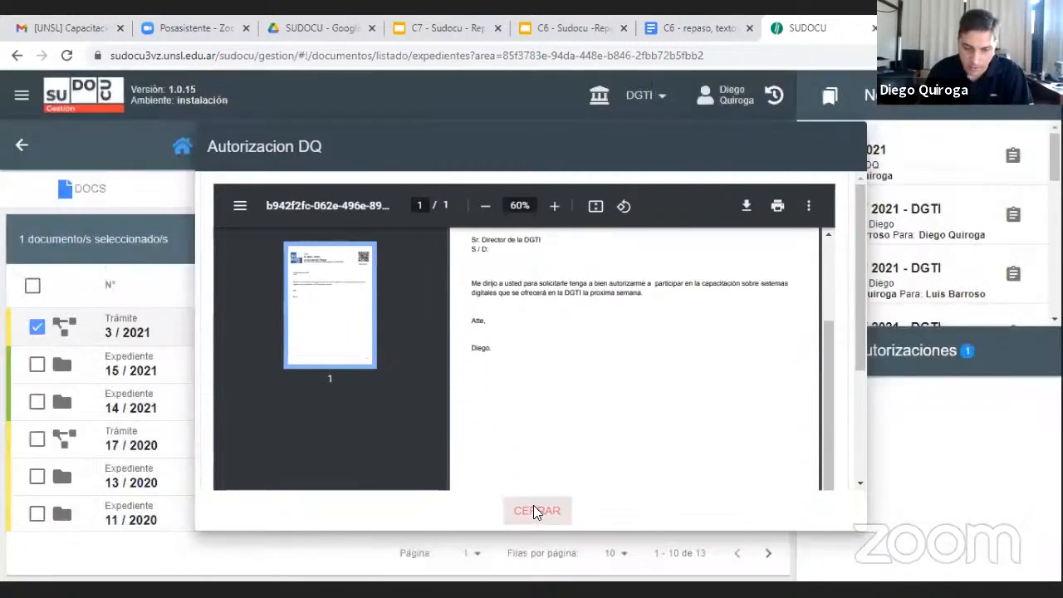
click(535, 511)
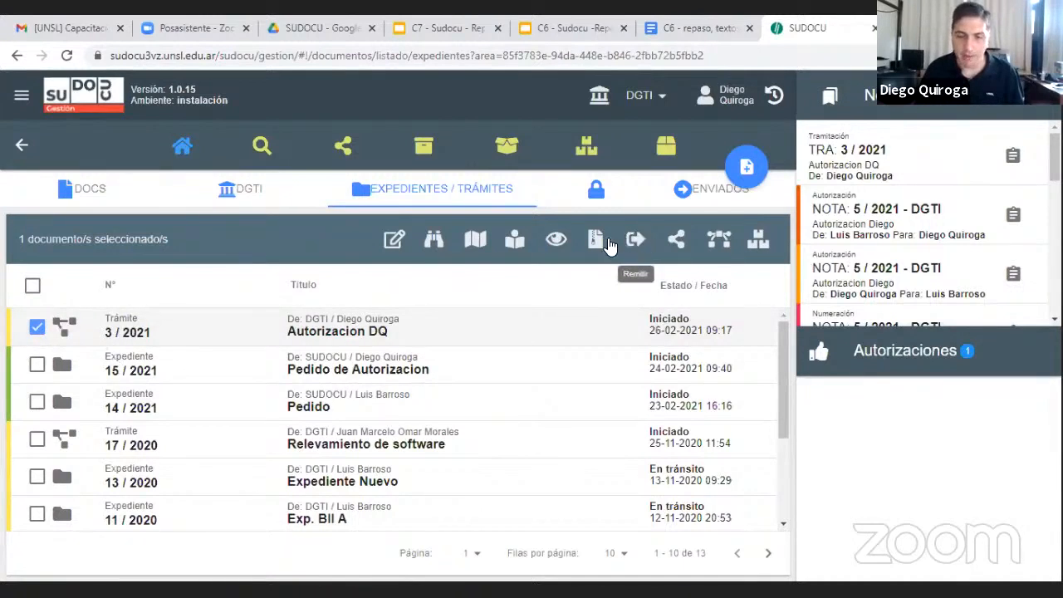
Remit the trámite "Autorizacion DQ" to the SUDOCU area with the observation "por favor, autorizar"
click(634, 239)
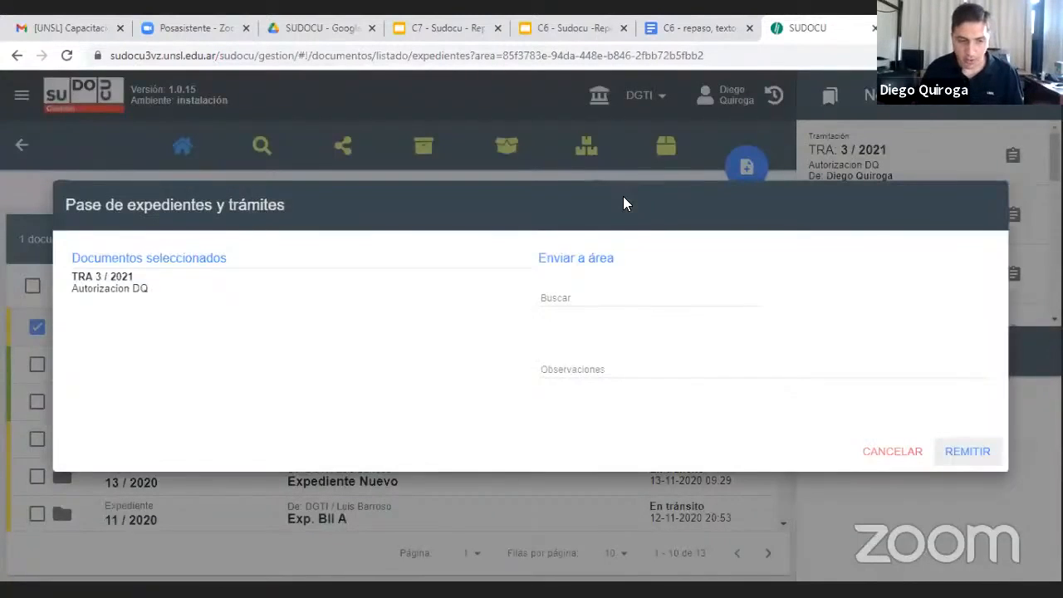
click(593, 293)
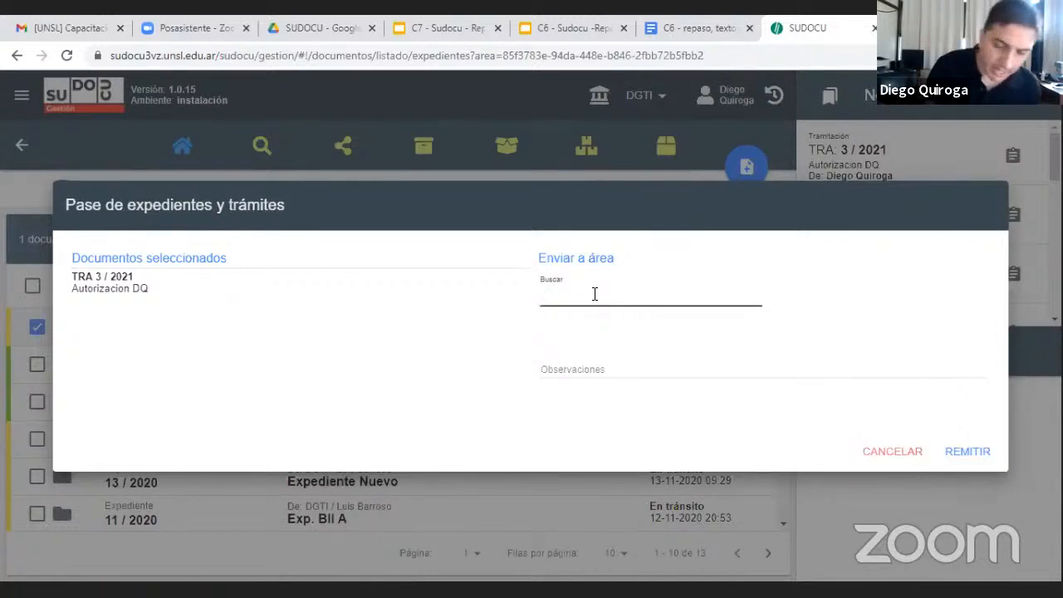
text(sudo)
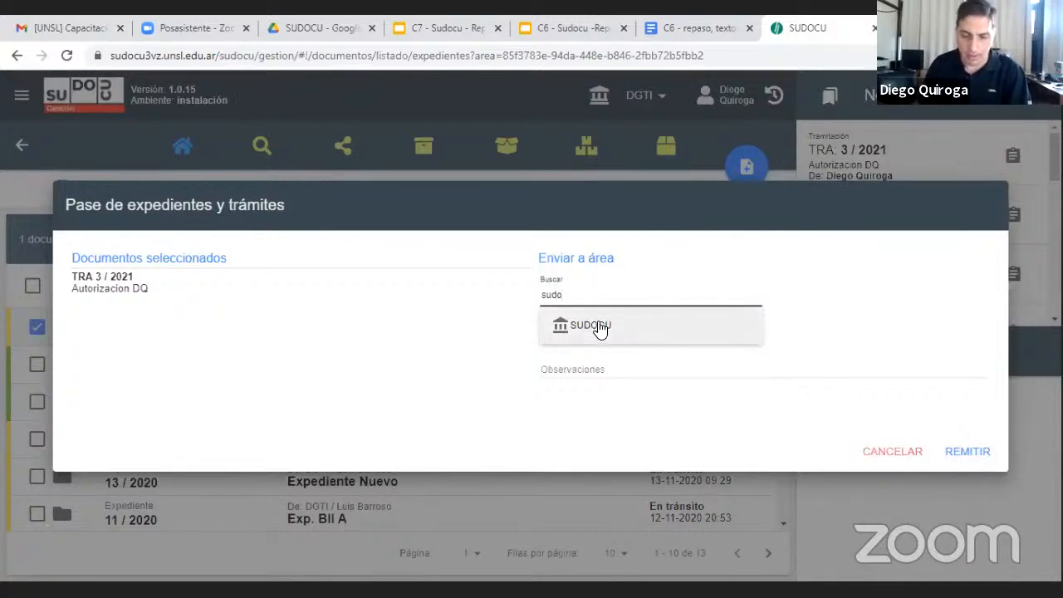
click(600, 330)
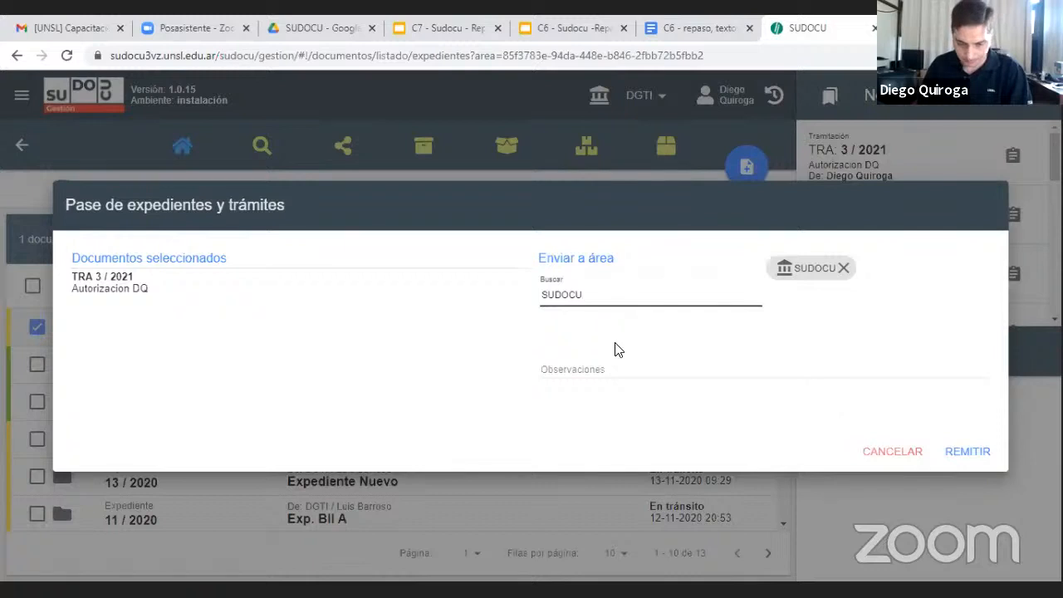
click(609, 366)
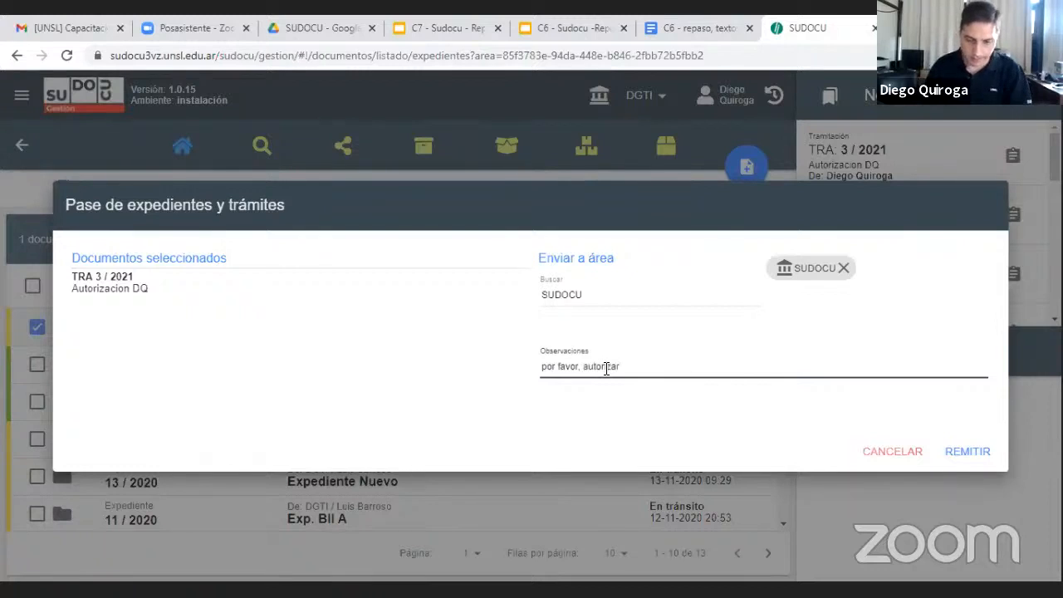
click(968, 451)
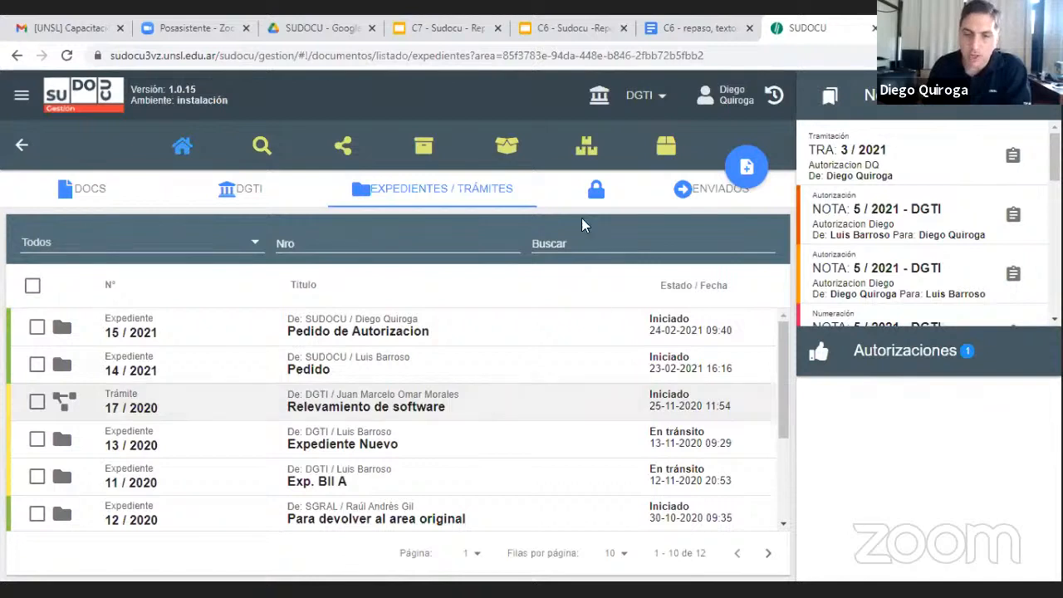
Check the sent documents for the remitted trámite "Autorizacion DQ" and compare its selection options with those of expediente 15 / 2021
click(712, 195)
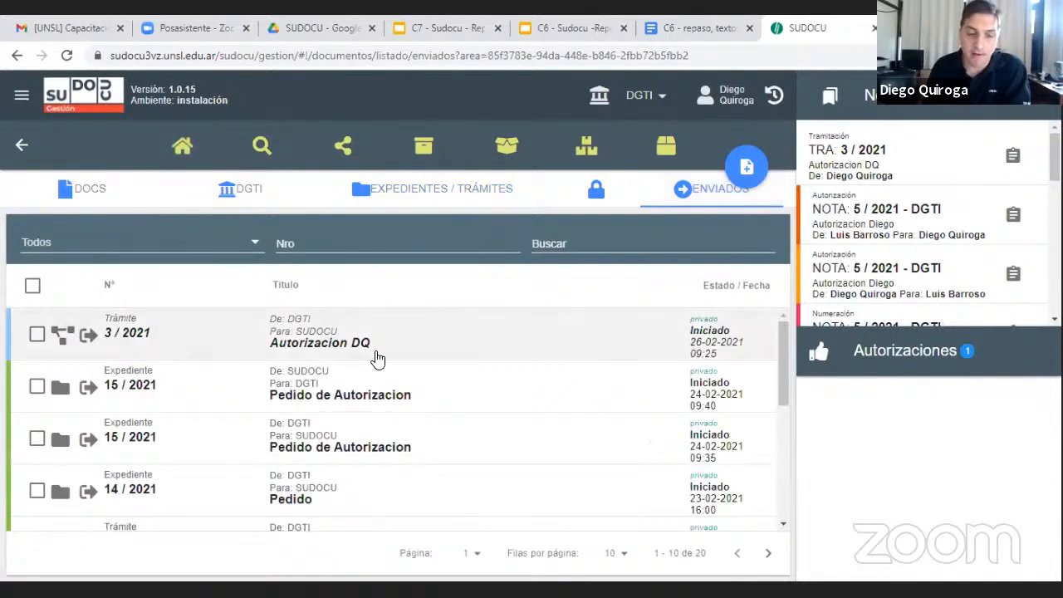
scroll(266, 378, down, 2)
scroll(256, 398, up, 2)
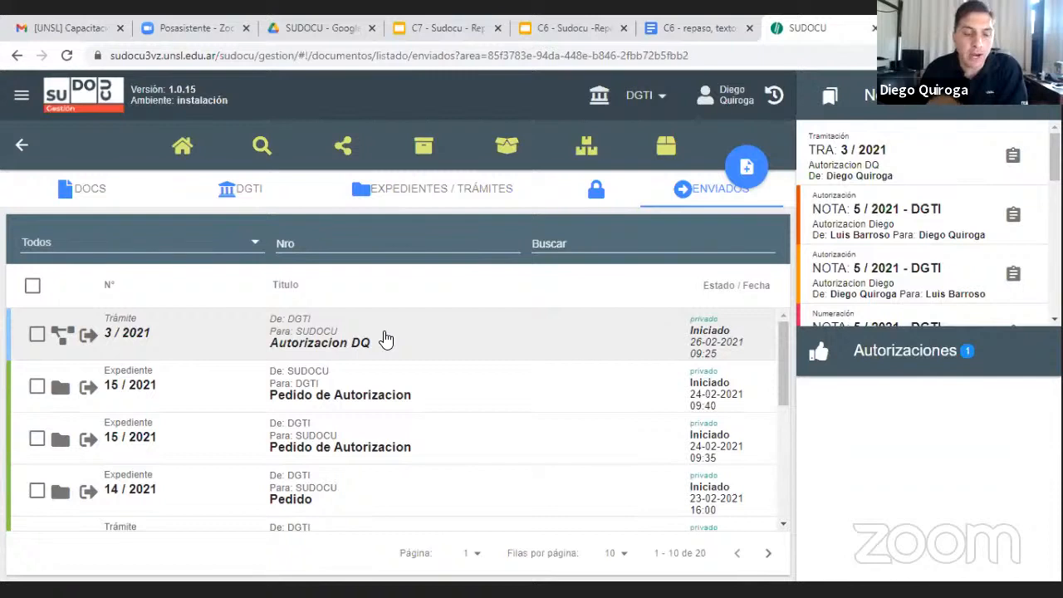
click(36, 335)
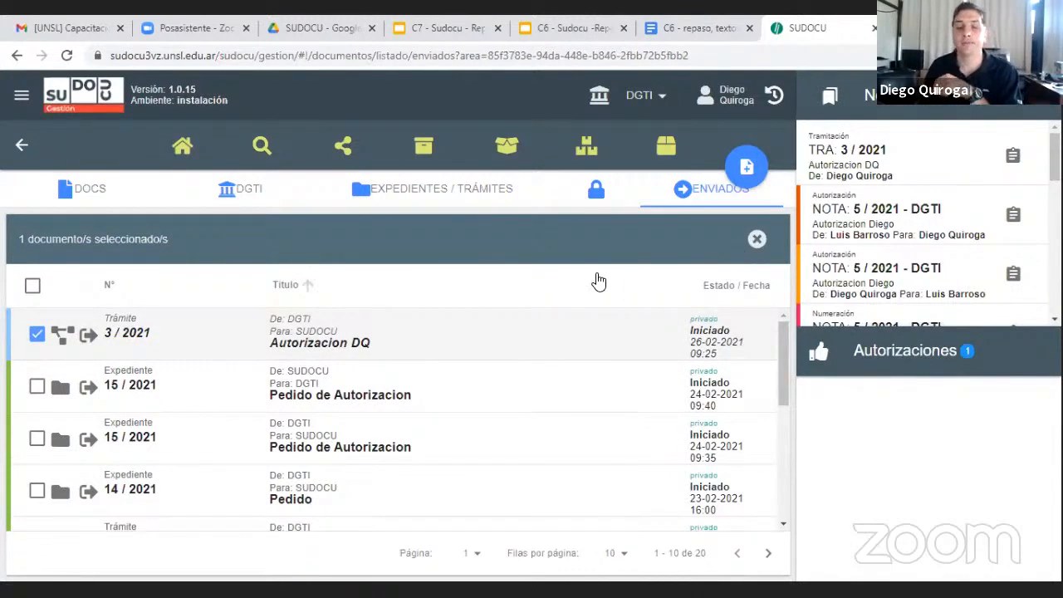
click(37, 335)
click(36, 386)
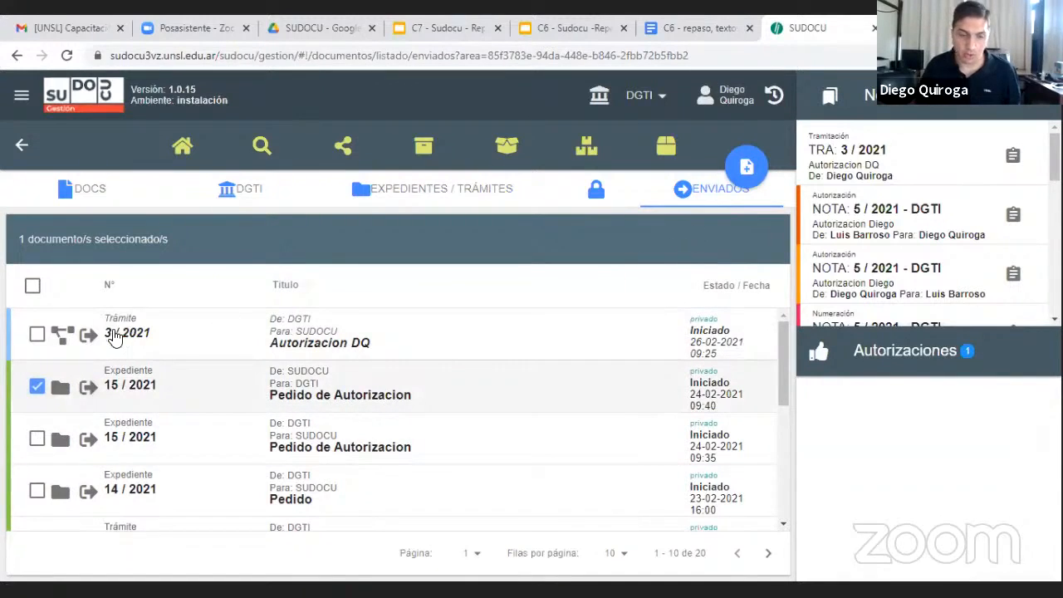
click(37, 334)
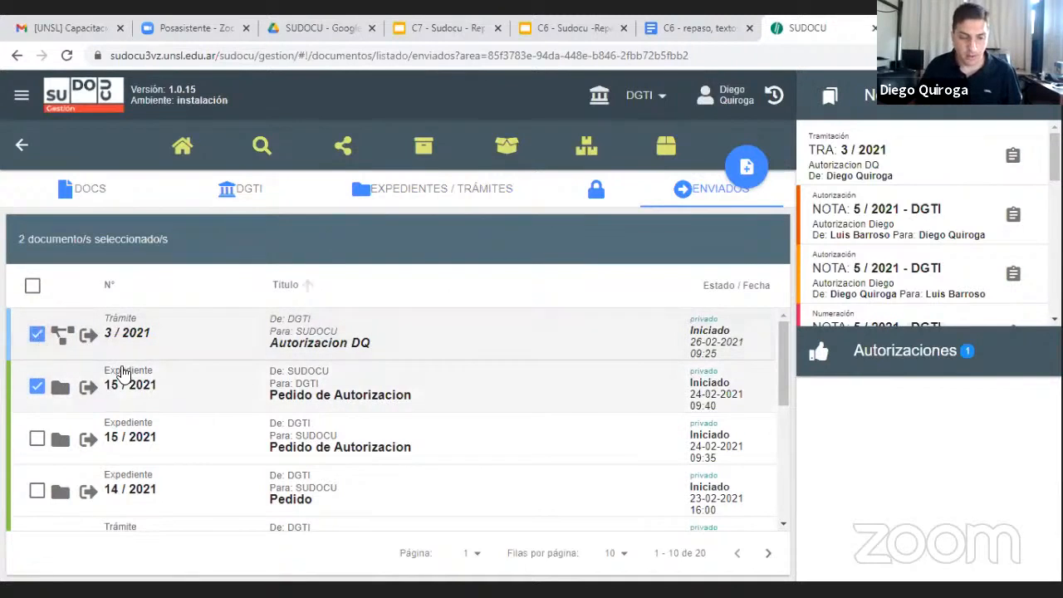
click(37, 386)
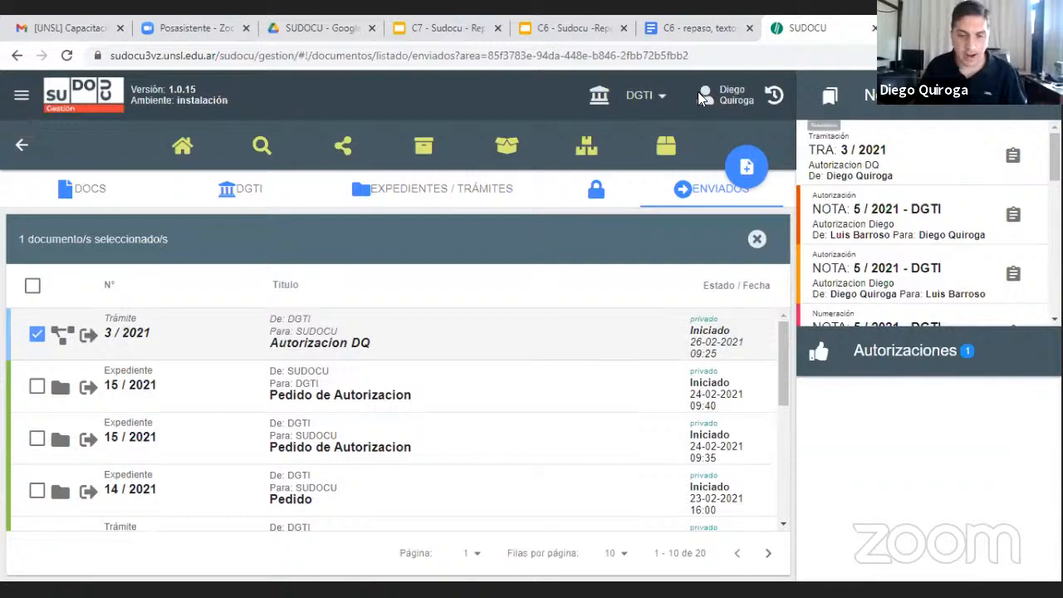
Switch to the SUDOCU area, read the details of the Pase notification for trámite 3 / 2021, and close them
click(652, 97)
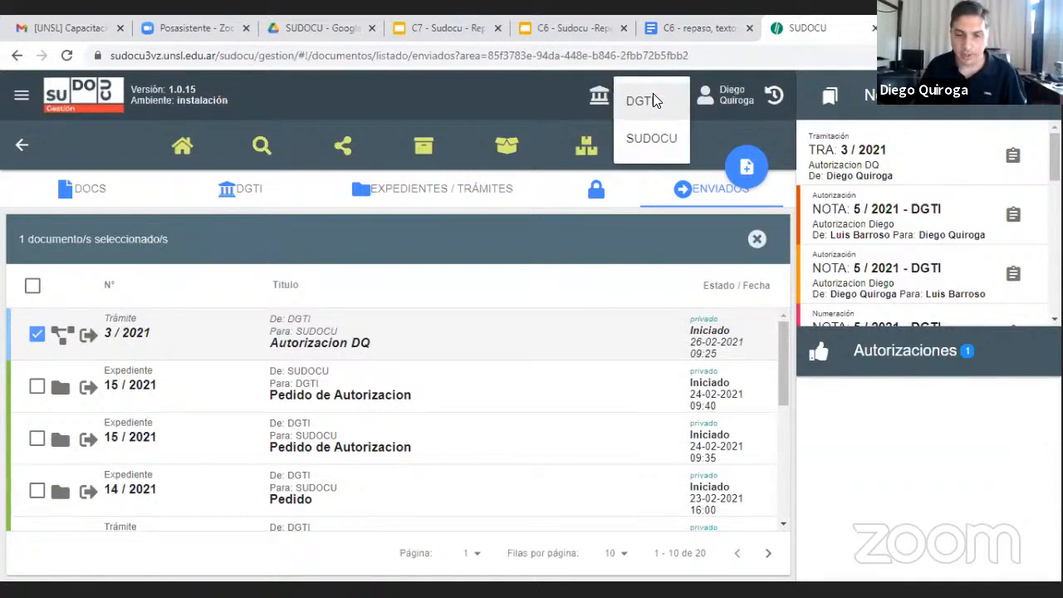
click(651, 139)
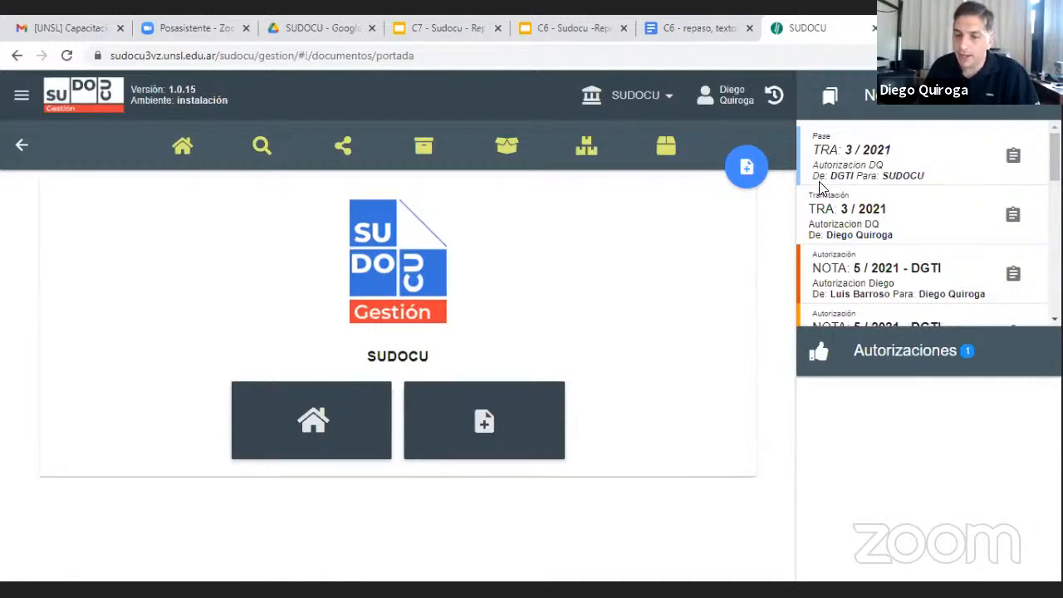
click(1014, 157)
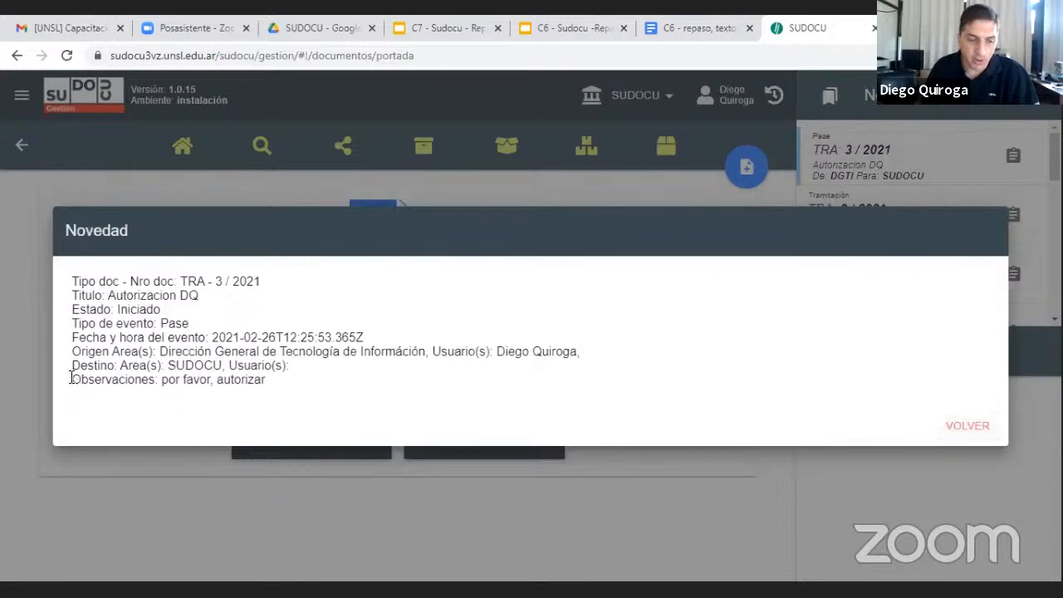
drag(73, 379, 266, 382)
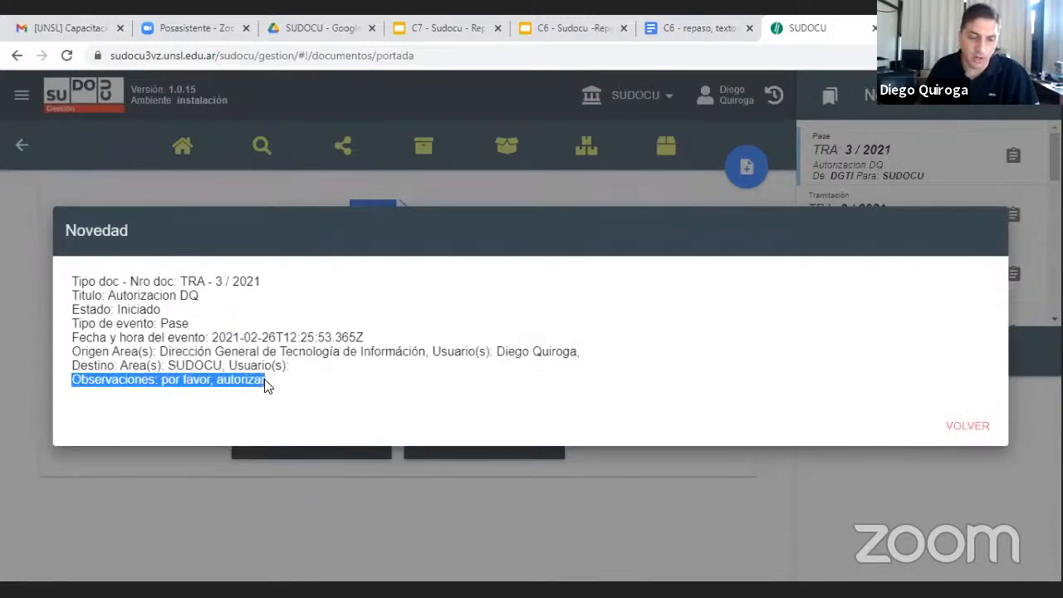
click(265, 380)
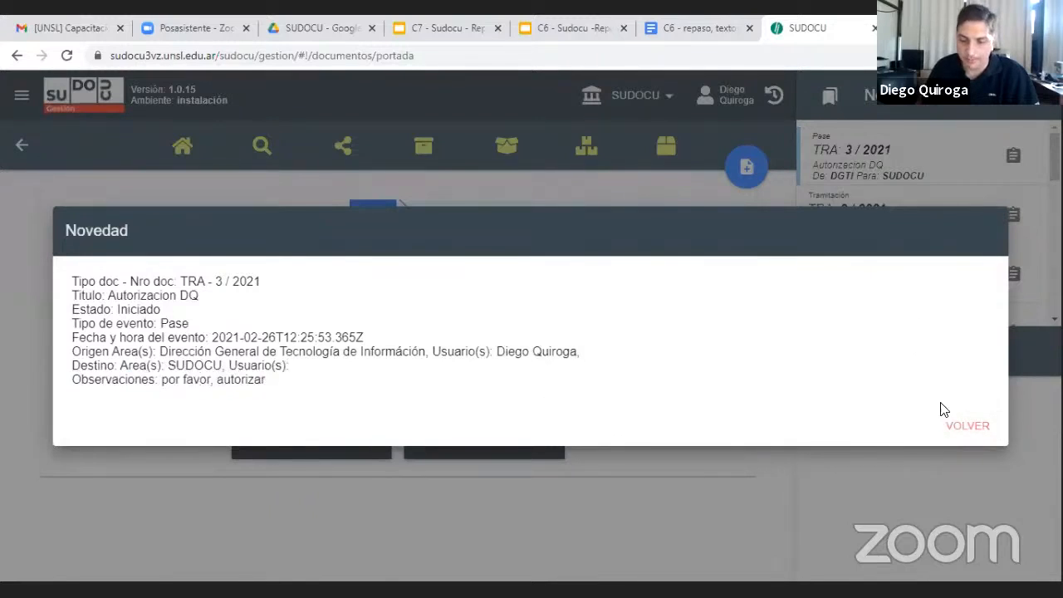
click(961, 427)
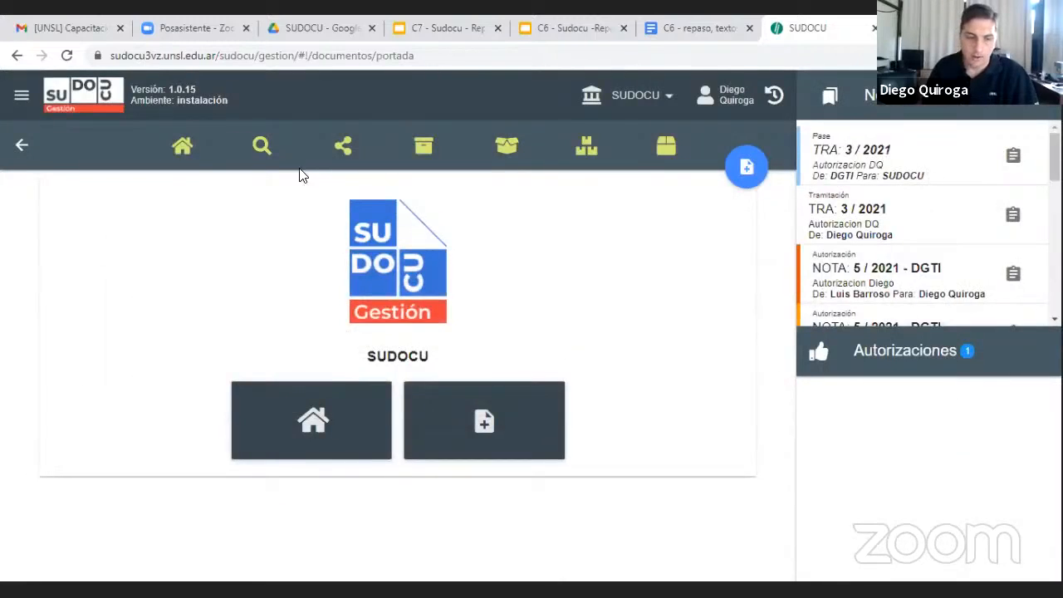
List the SUDOCU area's expedientes and trámites and locate the received trámite "Autorizacion DQ"
click(179, 160)
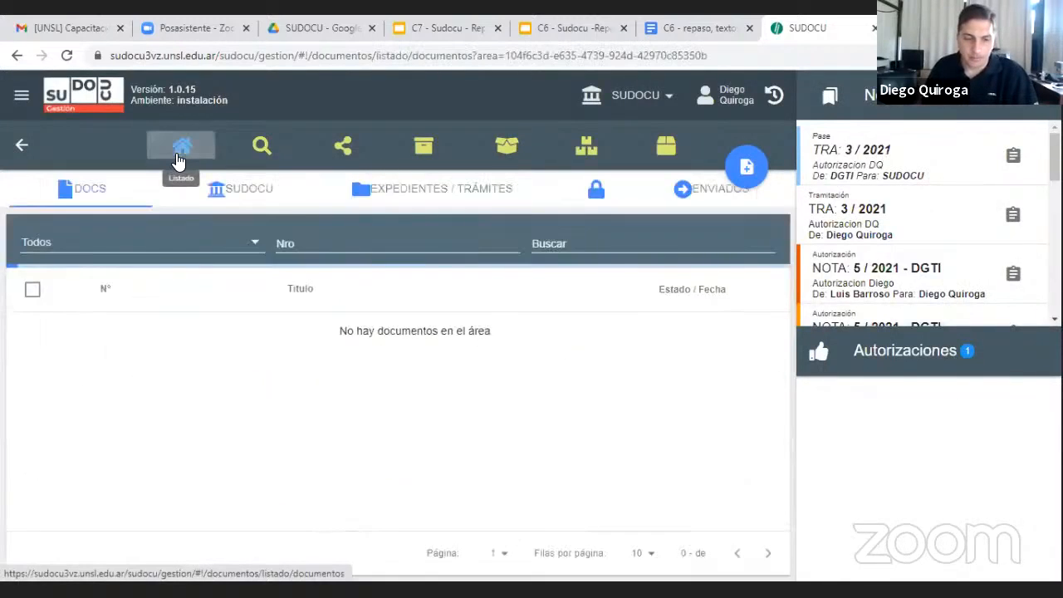
click(471, 191)
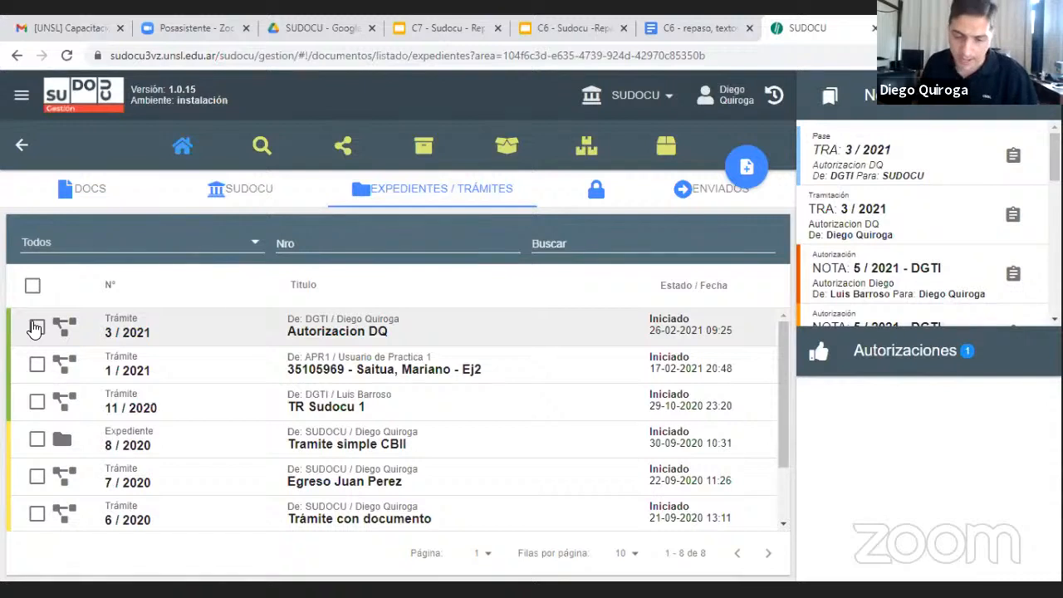
double_click(323, 319)
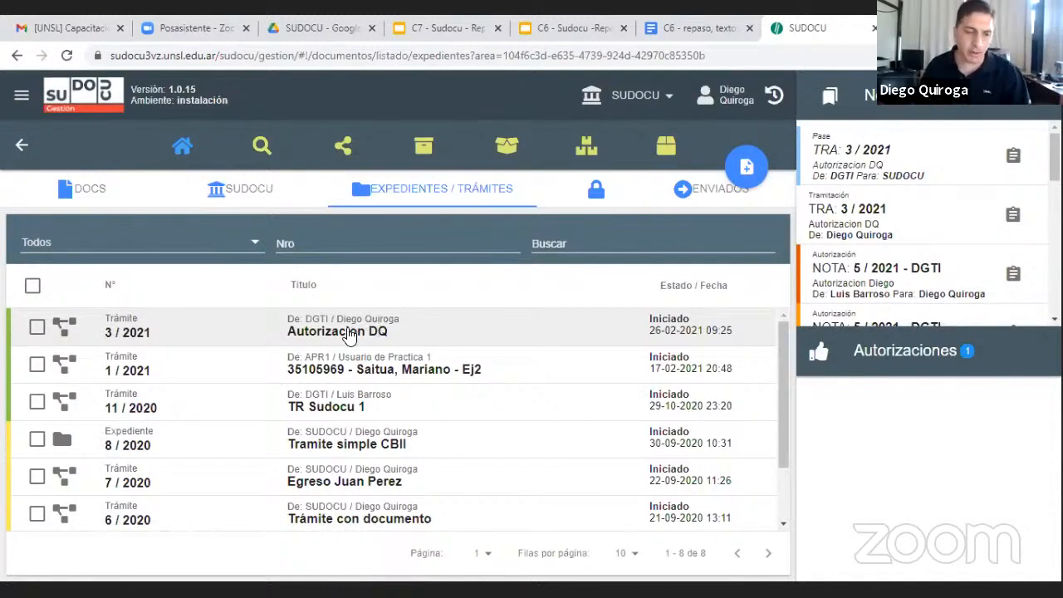
Create a Nota in the SUDOCU area titled "Aurtoriza a DQ" with the content "Autorizado." and save it
click(86, 185)
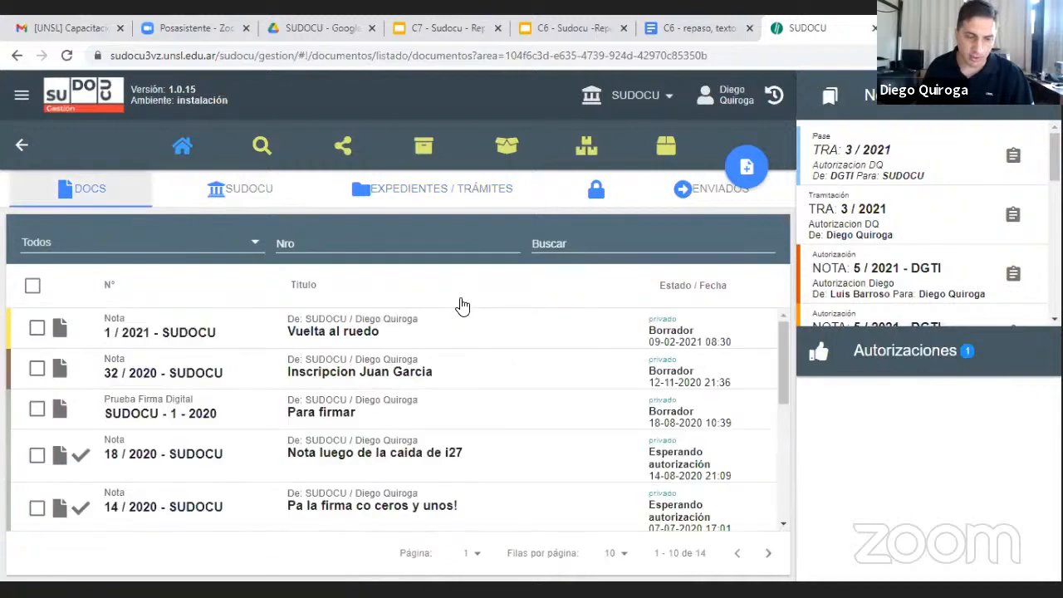
click(737, 171)
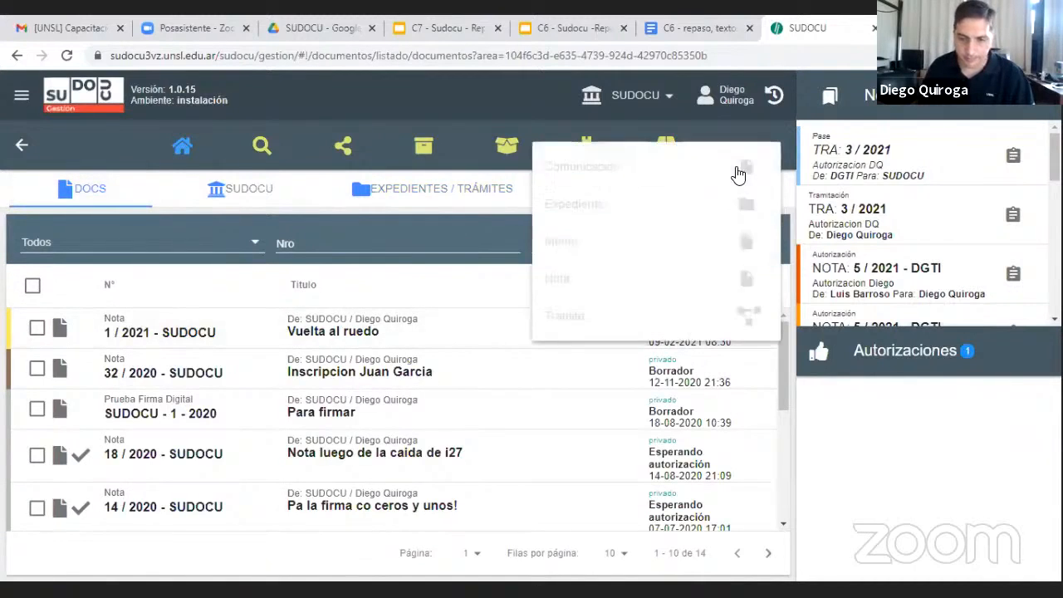
click(612, 279)
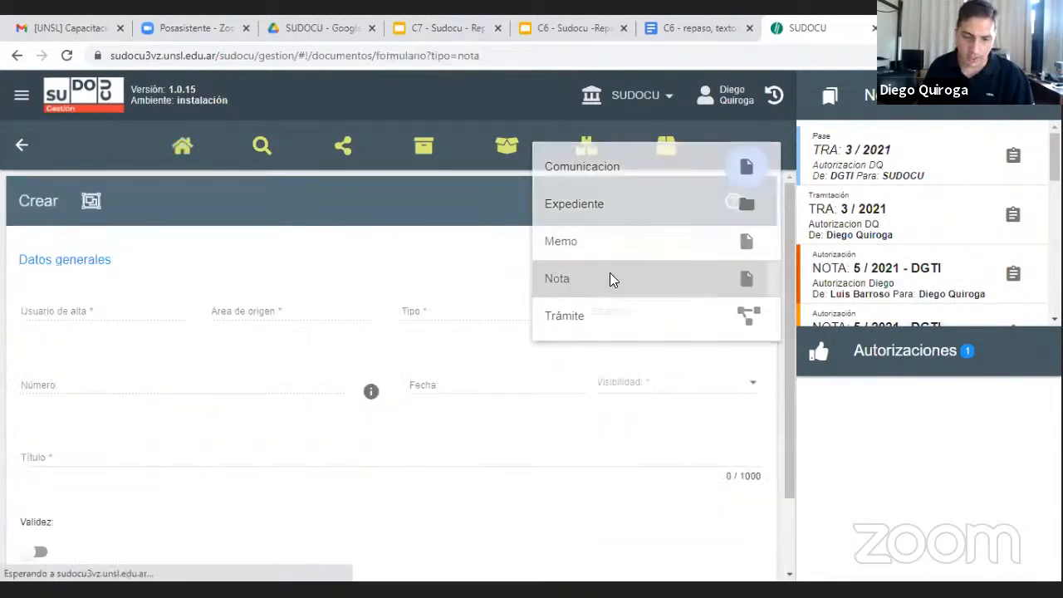
click(158, 451)
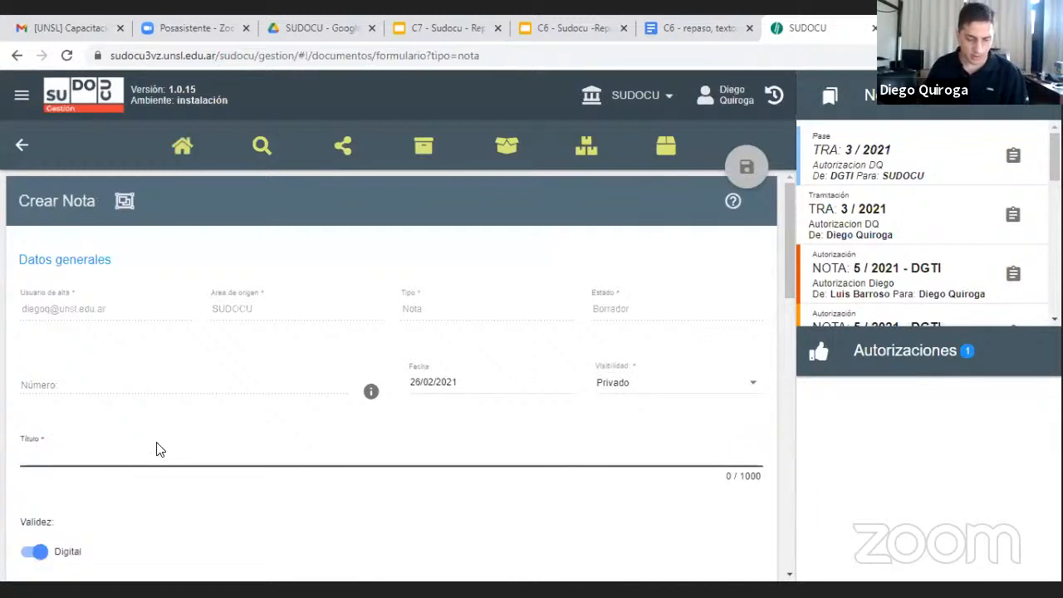
text(Aurtoriza a DQ)
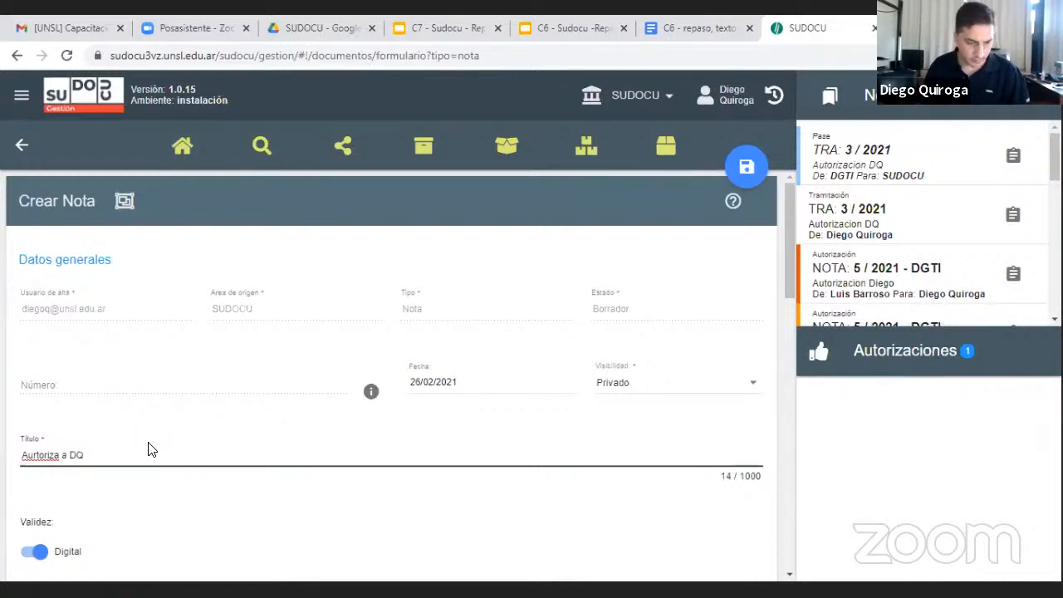
scroll(149, 449, down, 4)
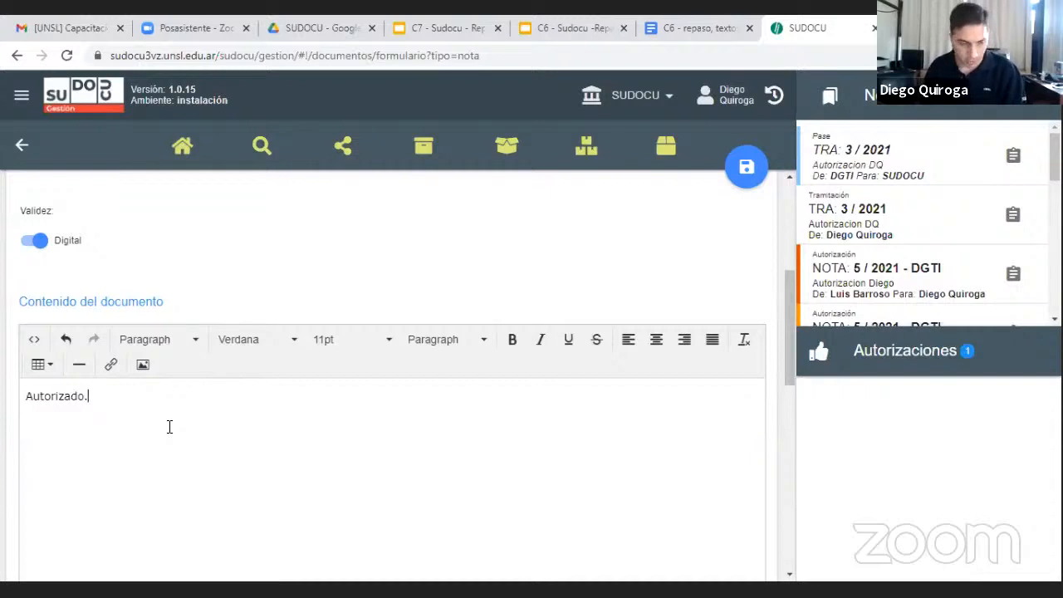
scroll(213, 404, up, 4)
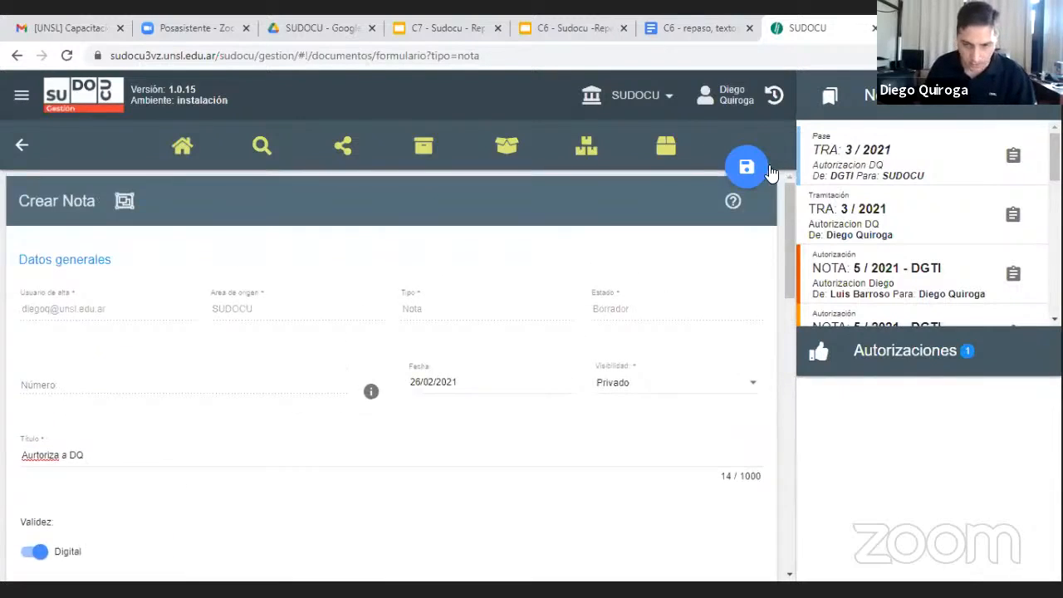
click(744, 168)
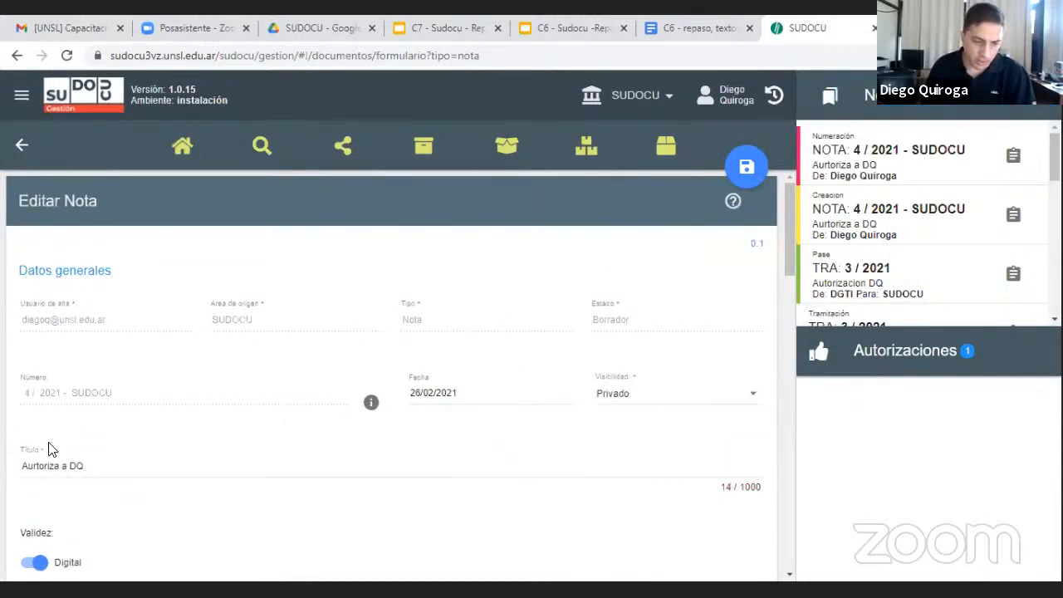
Review the saved Nota's number, content and related sections, and authorize the Nota
drag(25, 392, 102, 388)
click(151, 360)
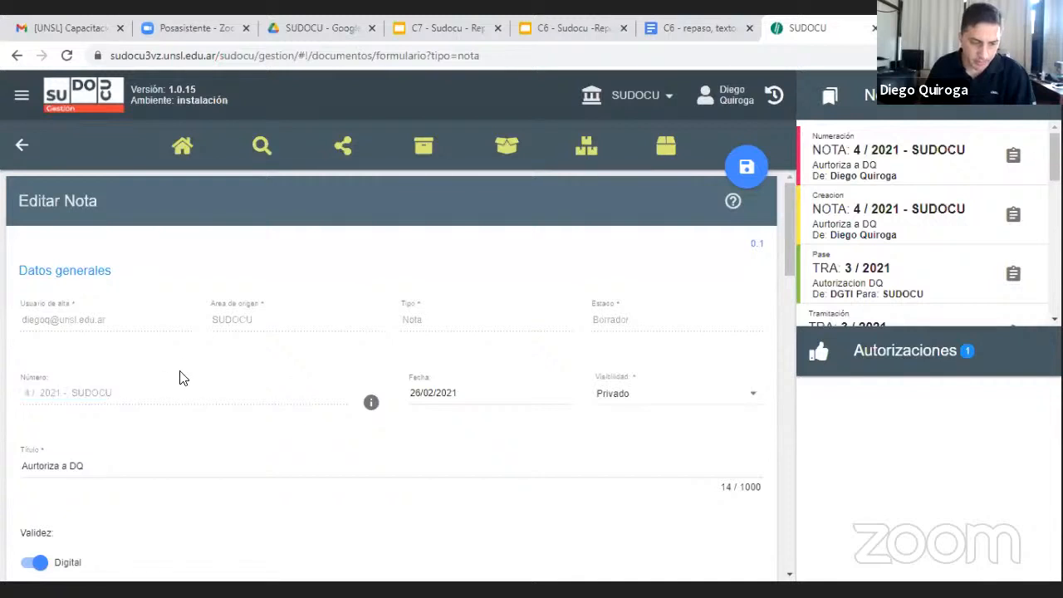
scroll(181, 373, down, 1)
scroll(185, 383, up, 1)
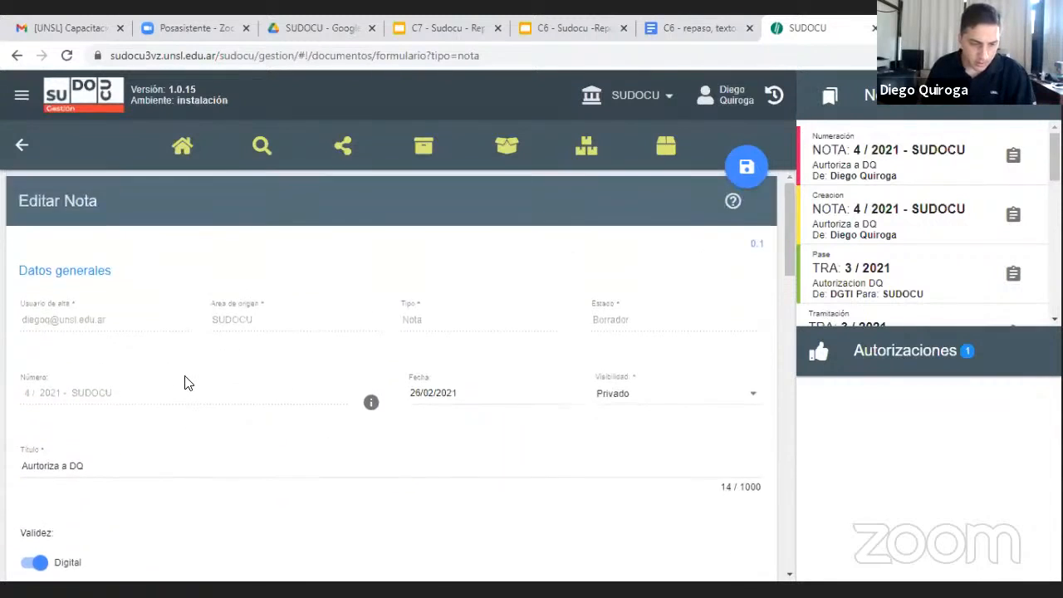
scroll(181, 390, down, 8)
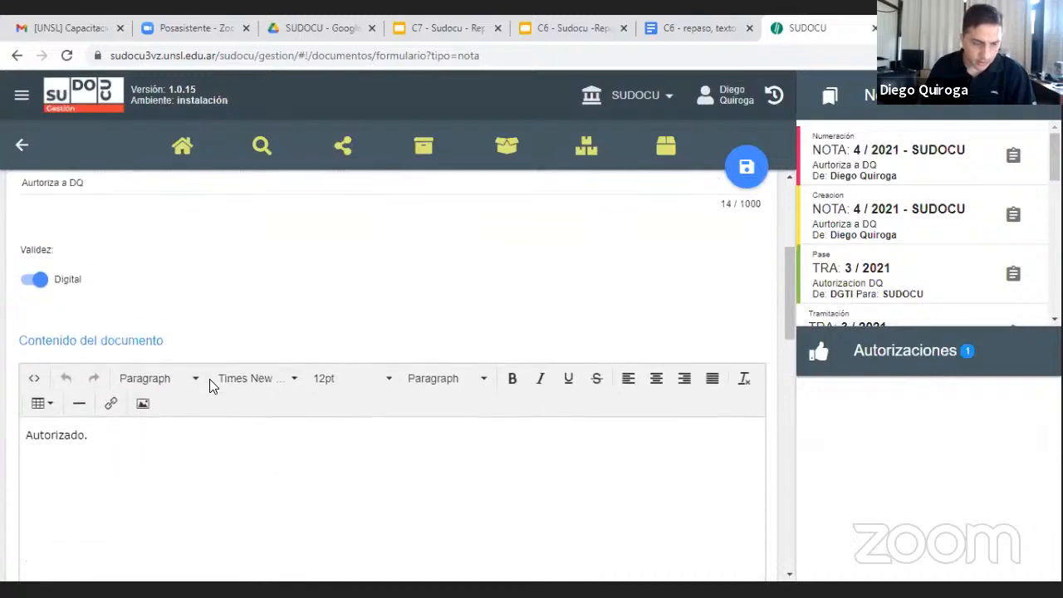
scroll(217, 382, down, 6)
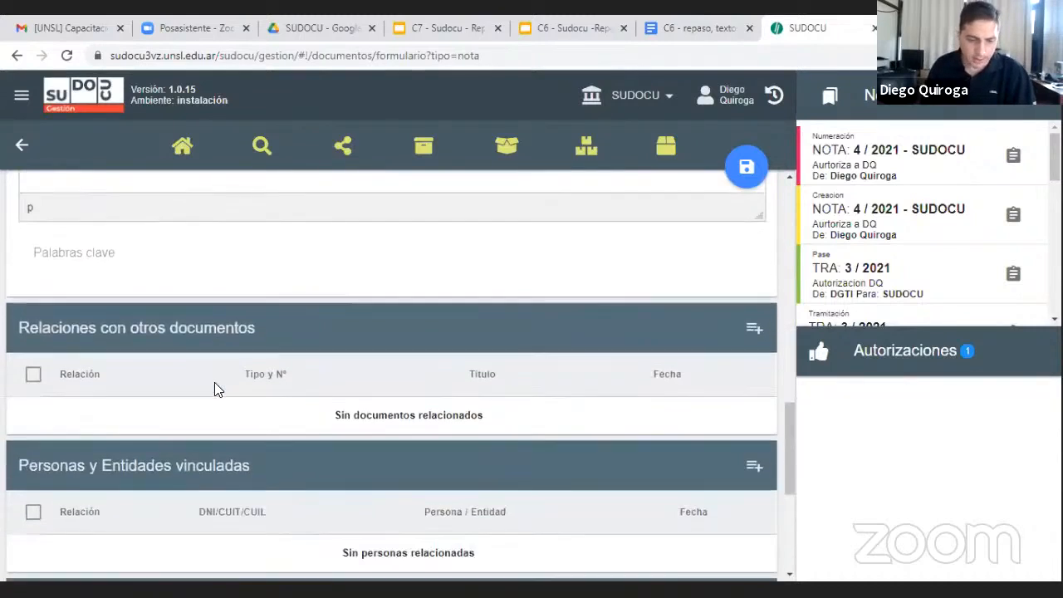
scroll(214, 382, down, 3)
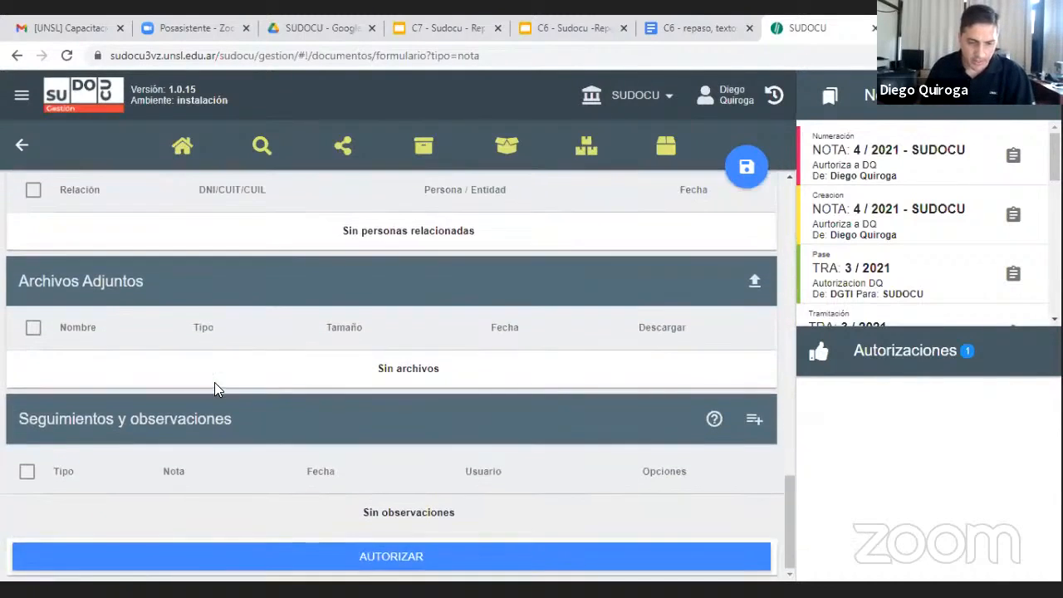
click(116, 561)
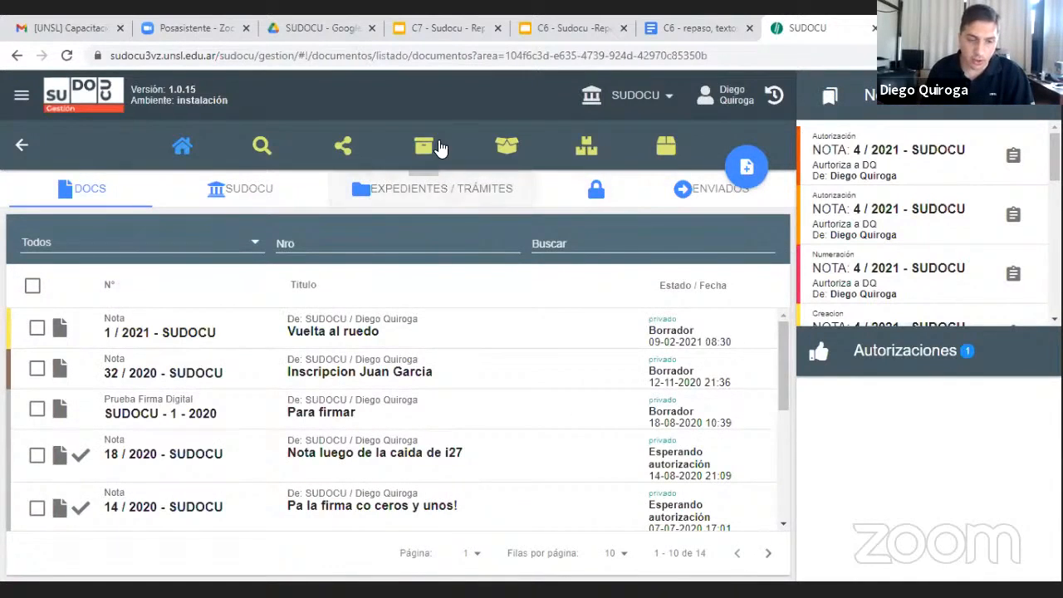
Check the SUDOCU area's archive for the authorized Nota "Aurtoriza a DQ" and return to the list of expedientes and trámites
click(421, 146)
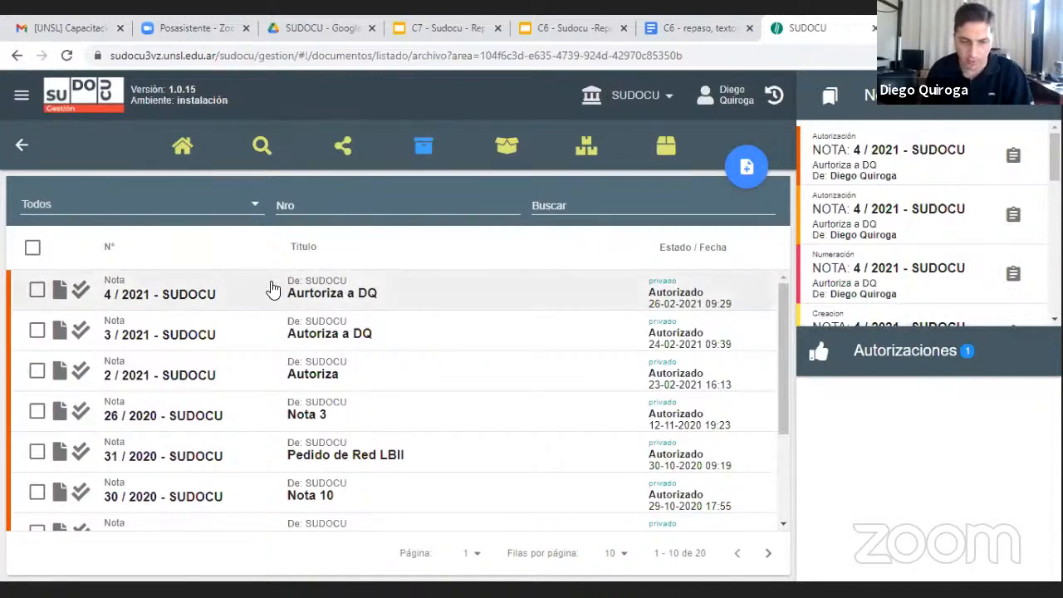
click(197, 154)
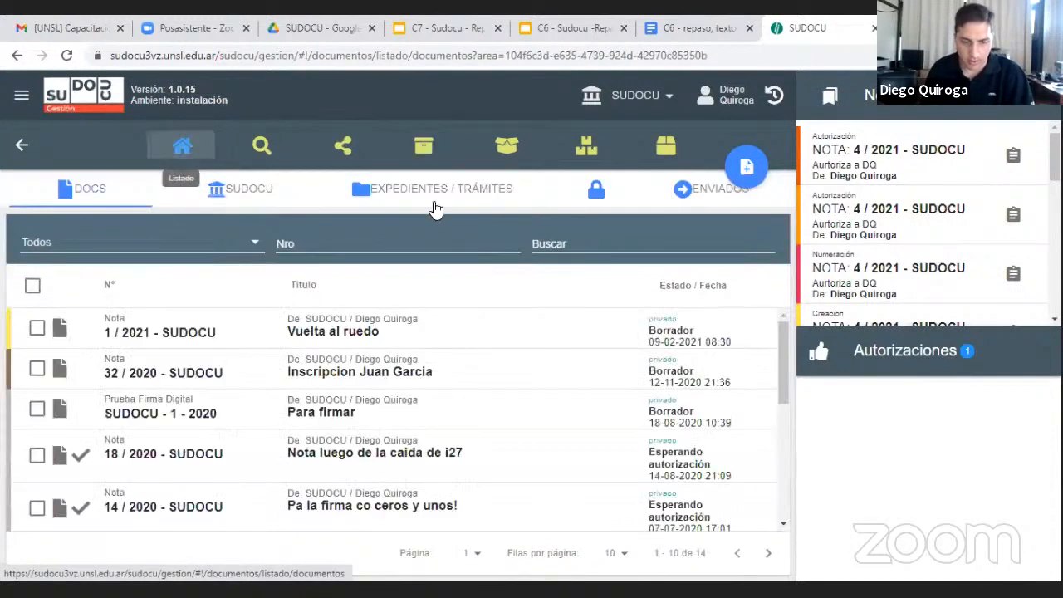
click(436, 200)
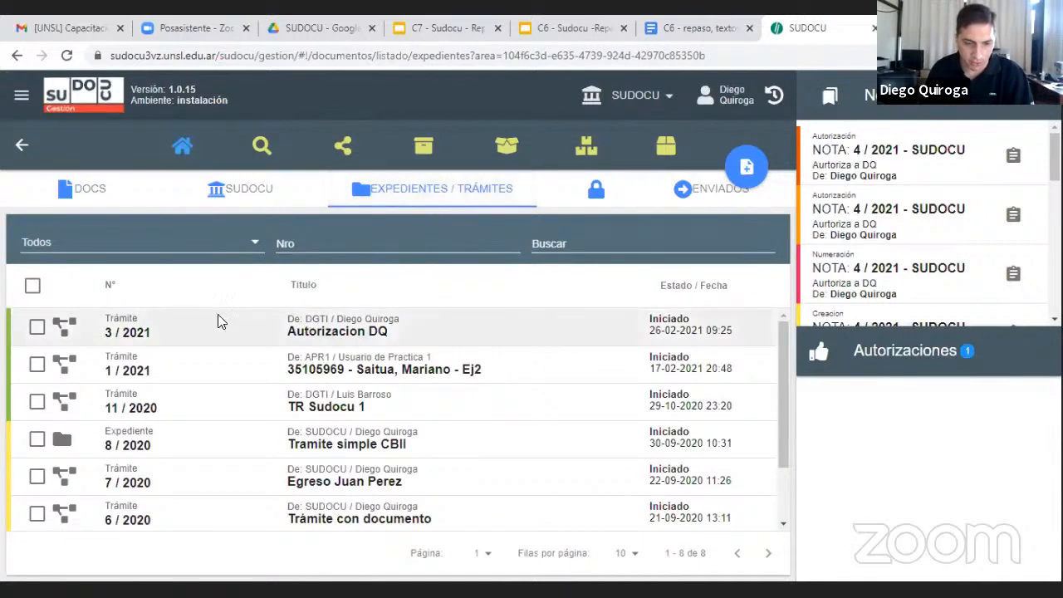
Preview the document contained in the trámite "Autorizacion DQ", read it to its end and close the preview
click(37, 328)
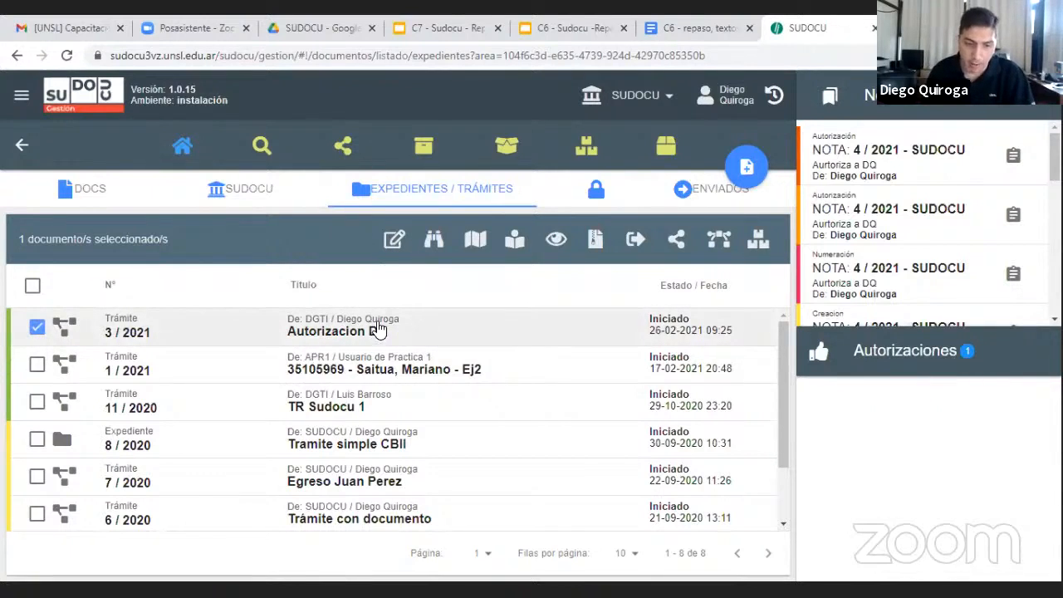
click(517, 243)
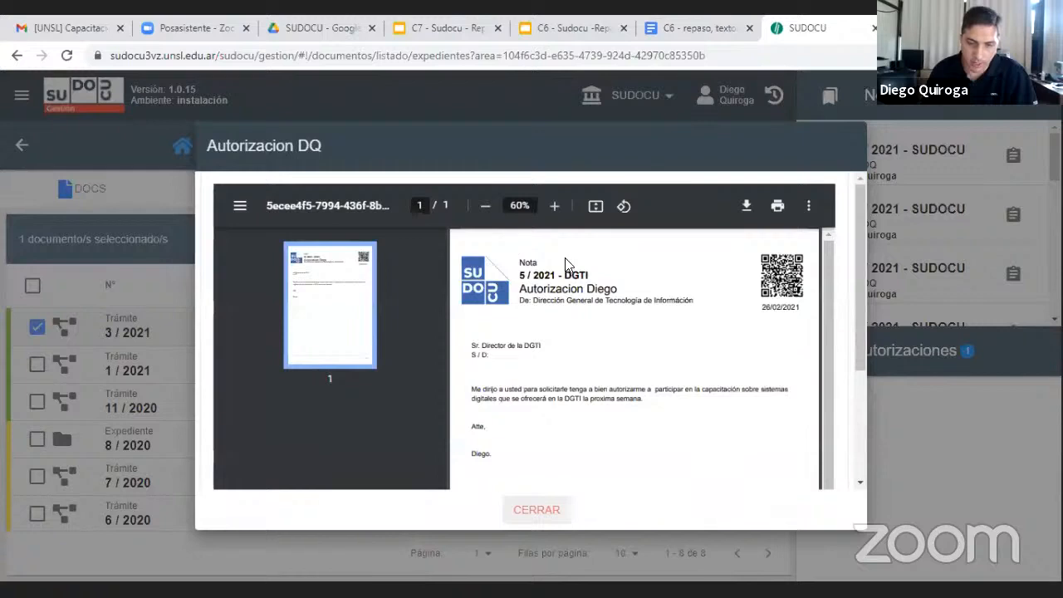
scroll(565, 263, down, 3)
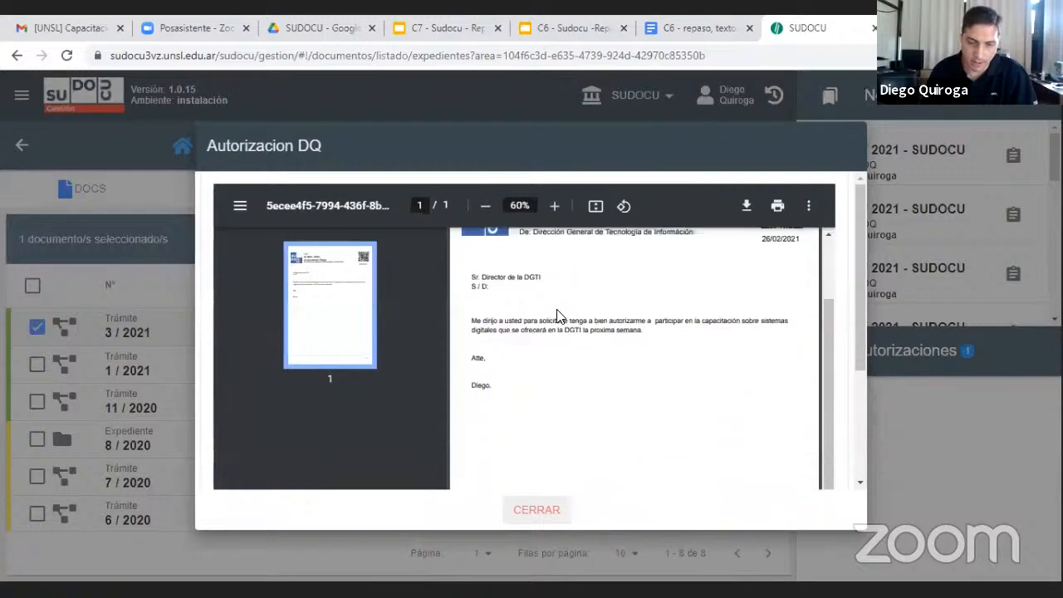
click(538, 510)
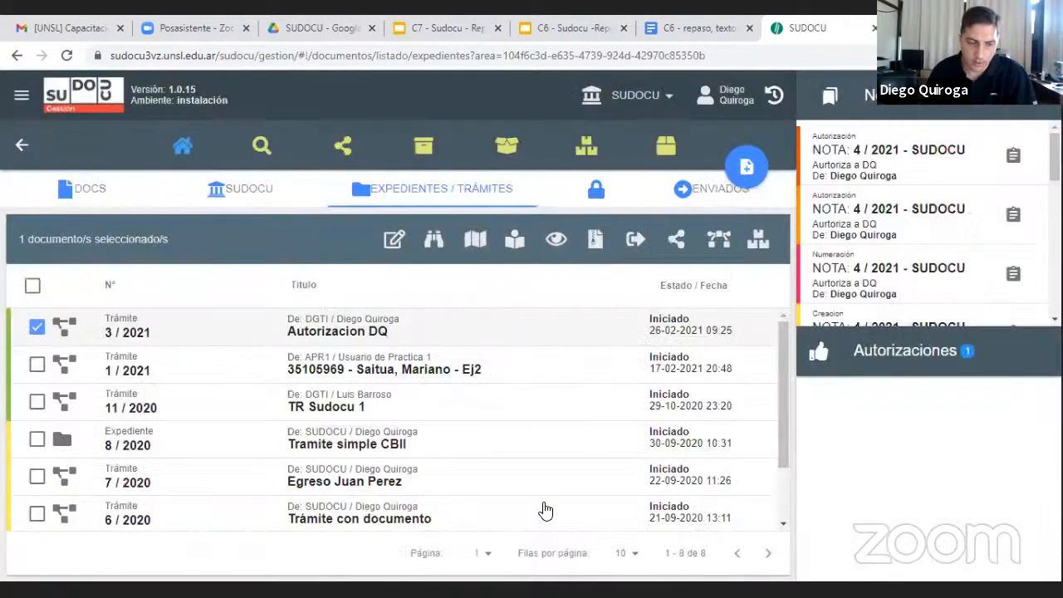
Modify the trámite "Autorizacion DQ" by adding the Nota 4 / 2021 - SUDOCU to its Documentos tramitados and save
click(395, 239)
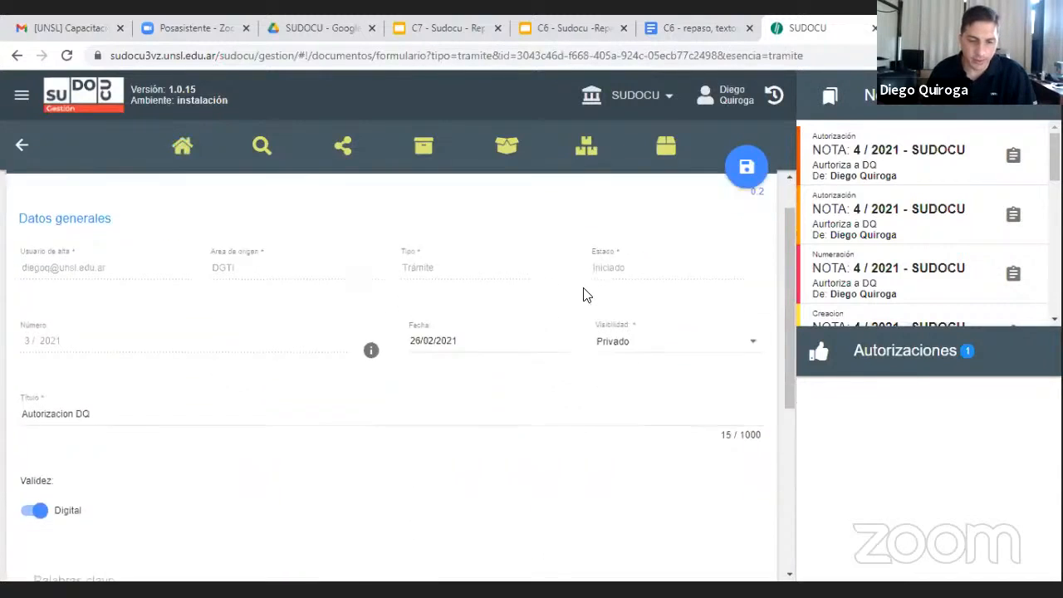
scroll(584, 294, down, 5)
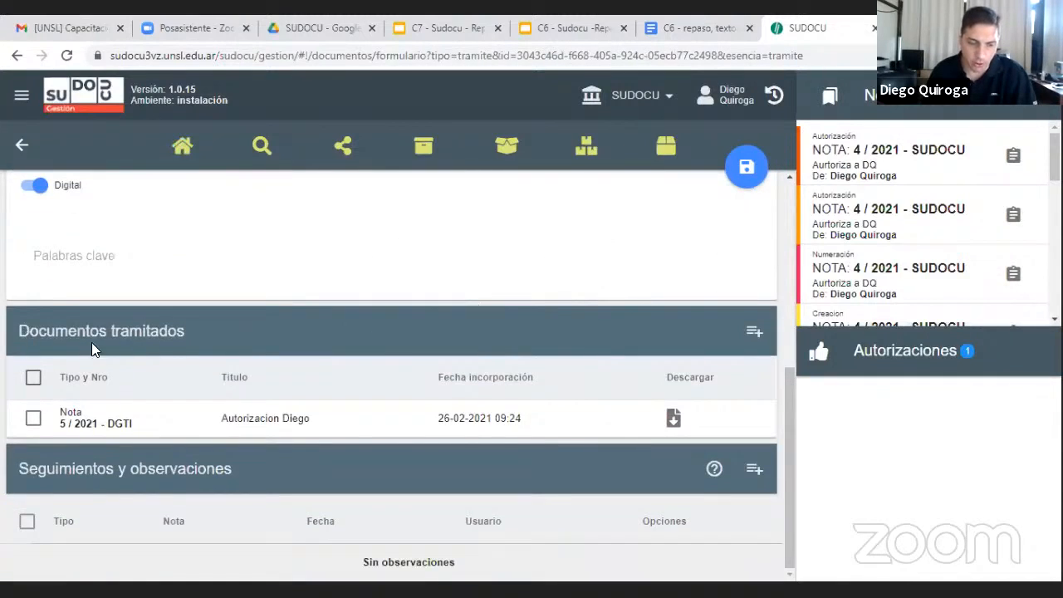
click(754, 332)
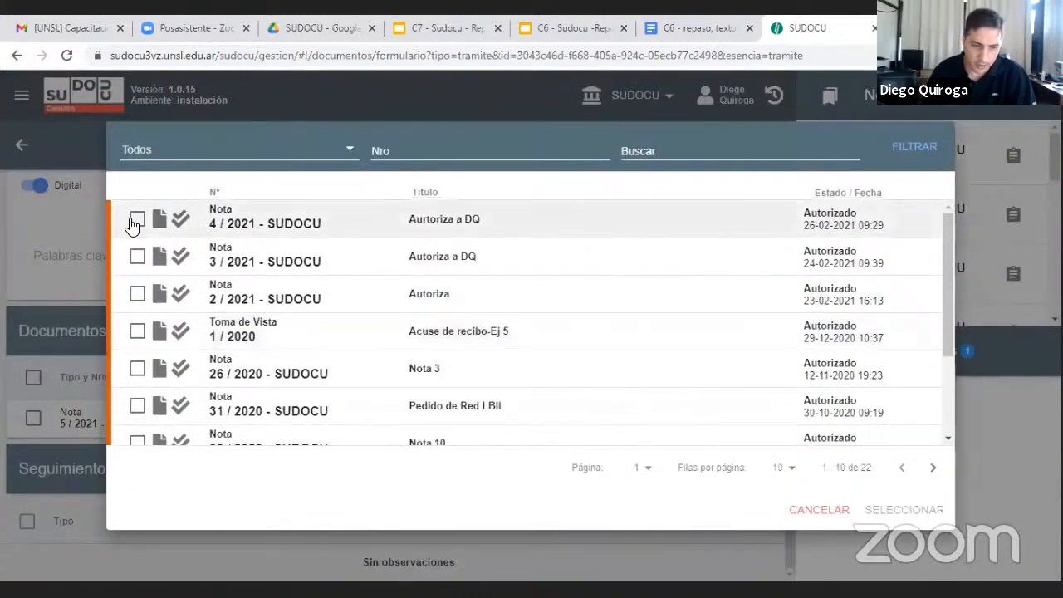
click(135, 220)
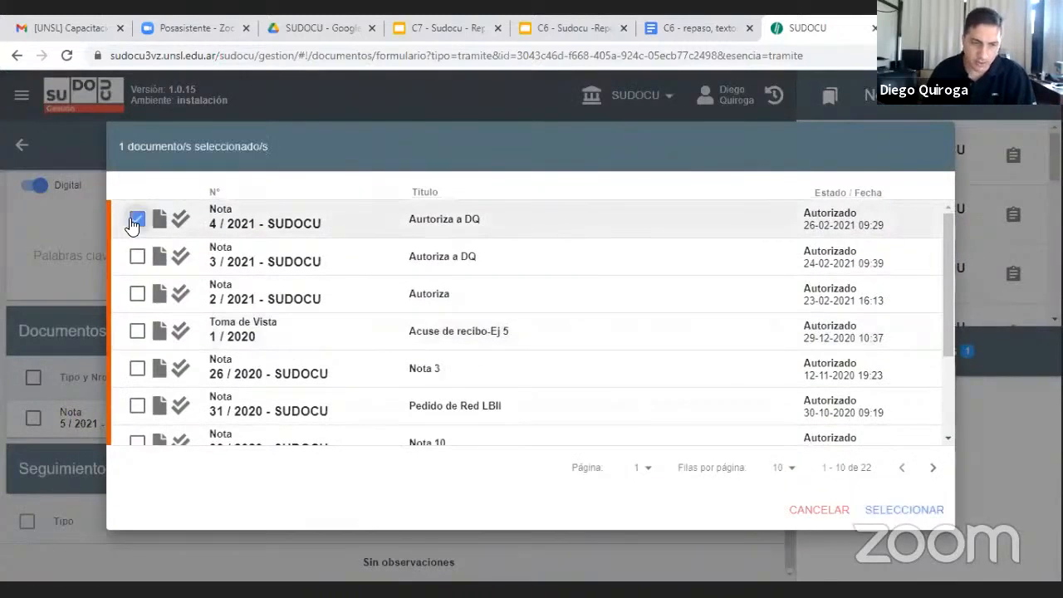
click(898, 513)
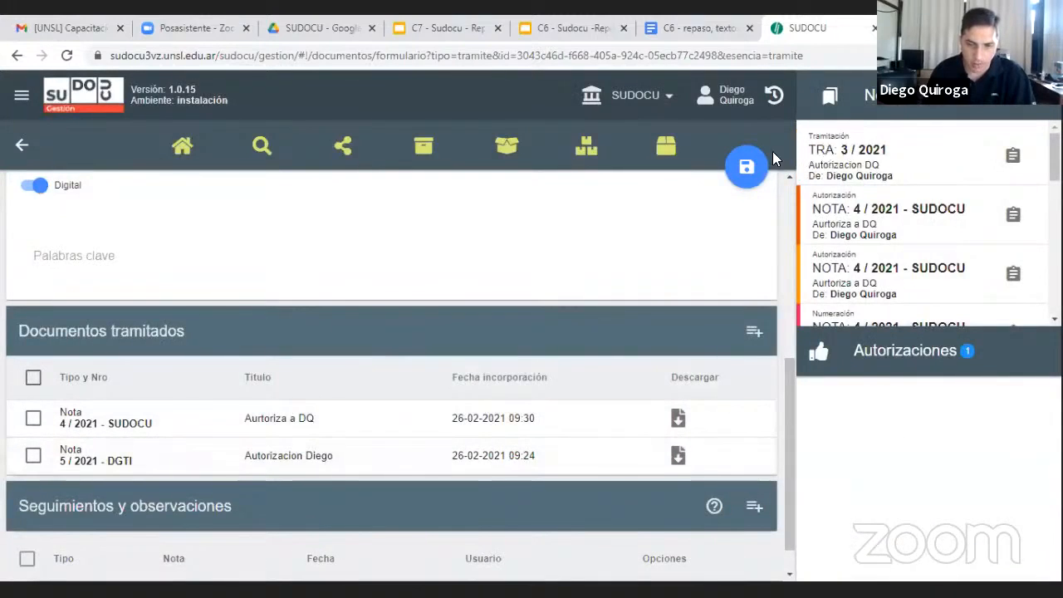
click(746, 167)
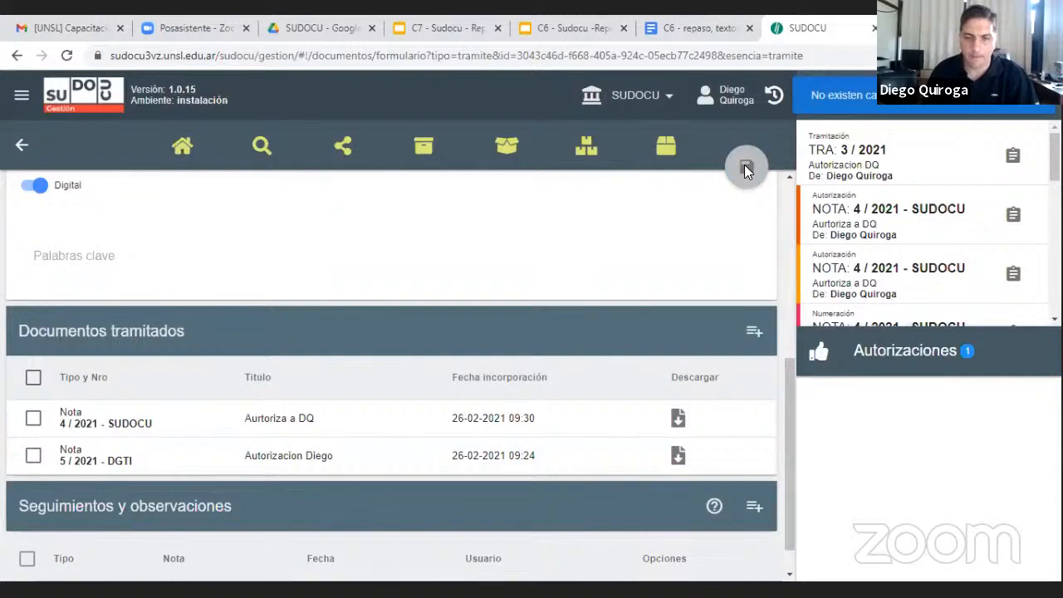
click(746, 166)
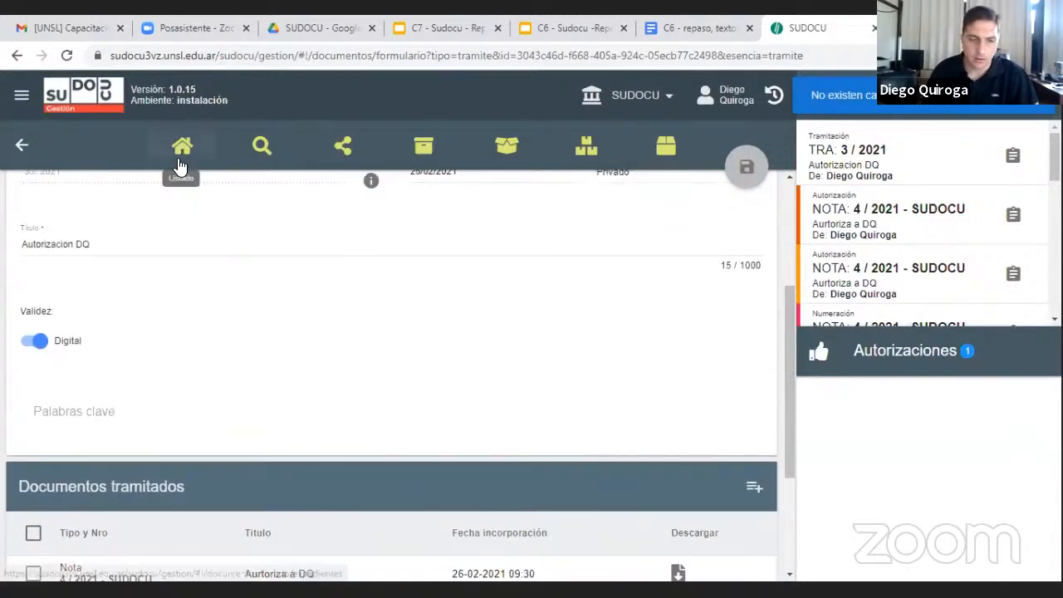
Preview the trámite "Autorizacion DQ" from the list, look through both included Notas and close the preview
click(182, 148)
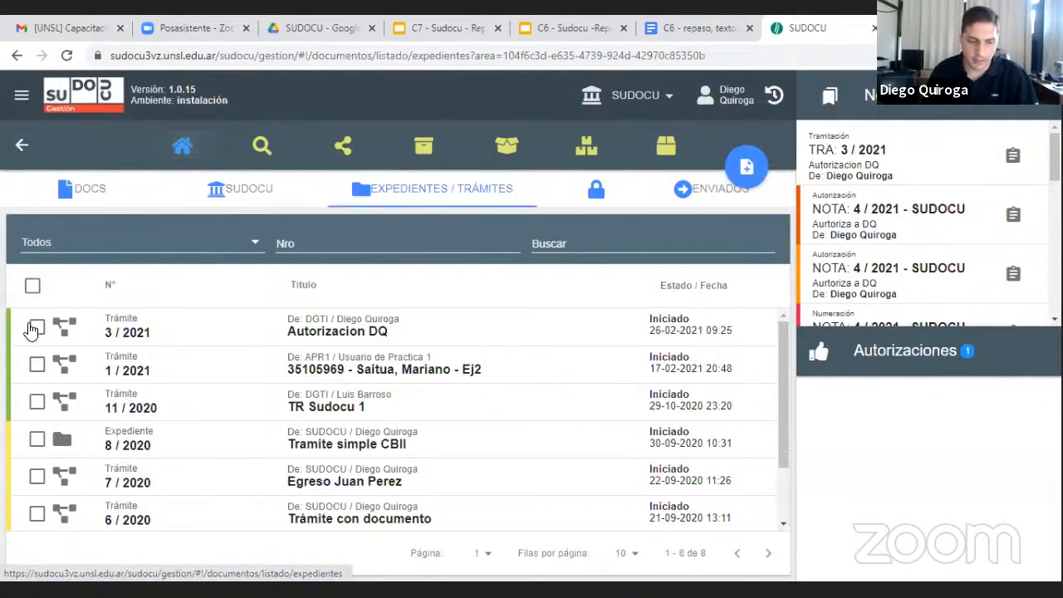
click(36, 328)
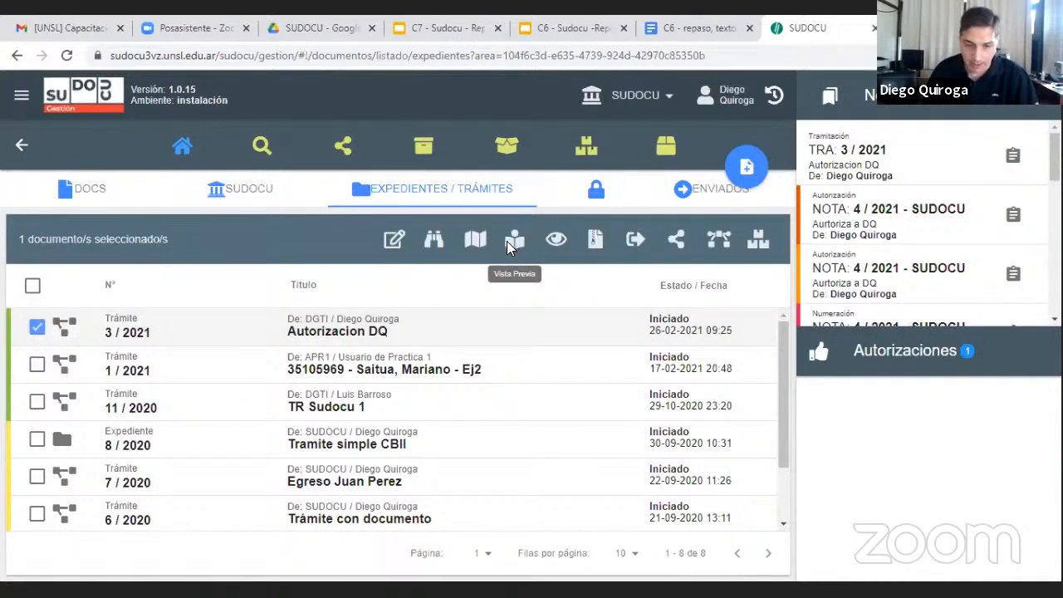
click(512, 243)
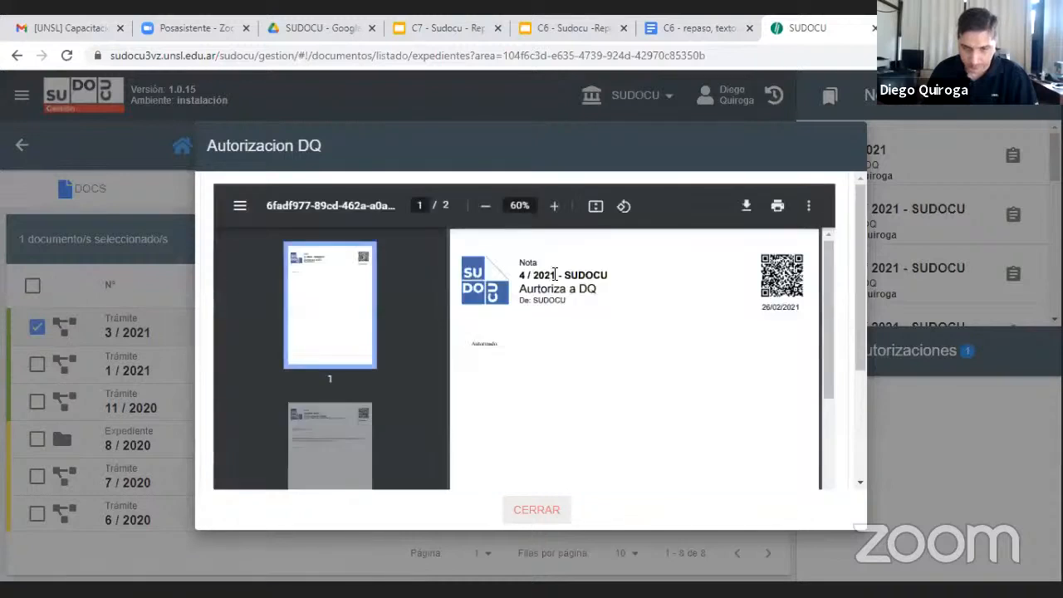
click(366, 411)
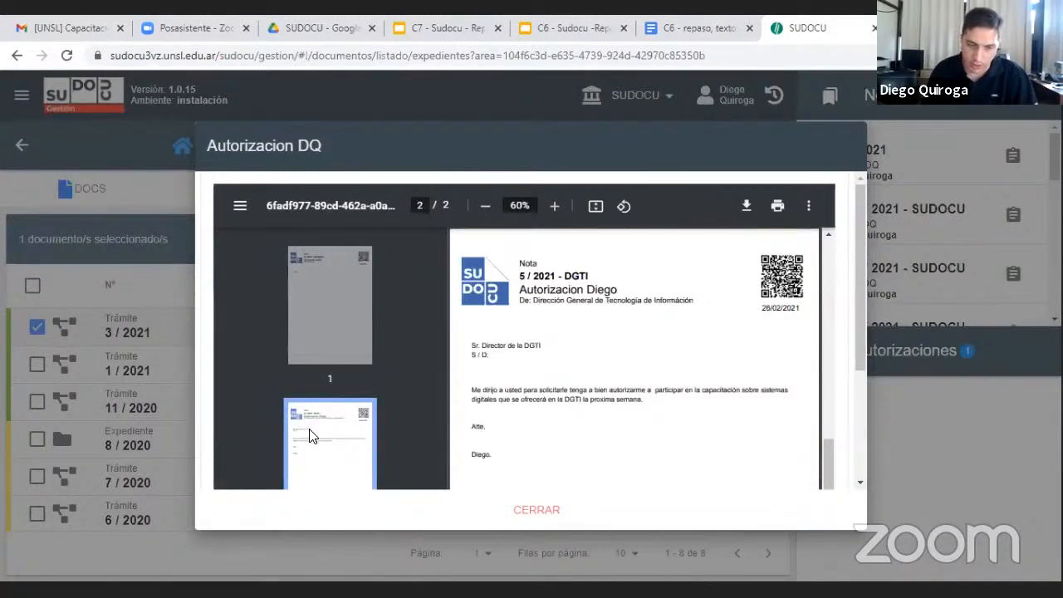
click(344, 293)
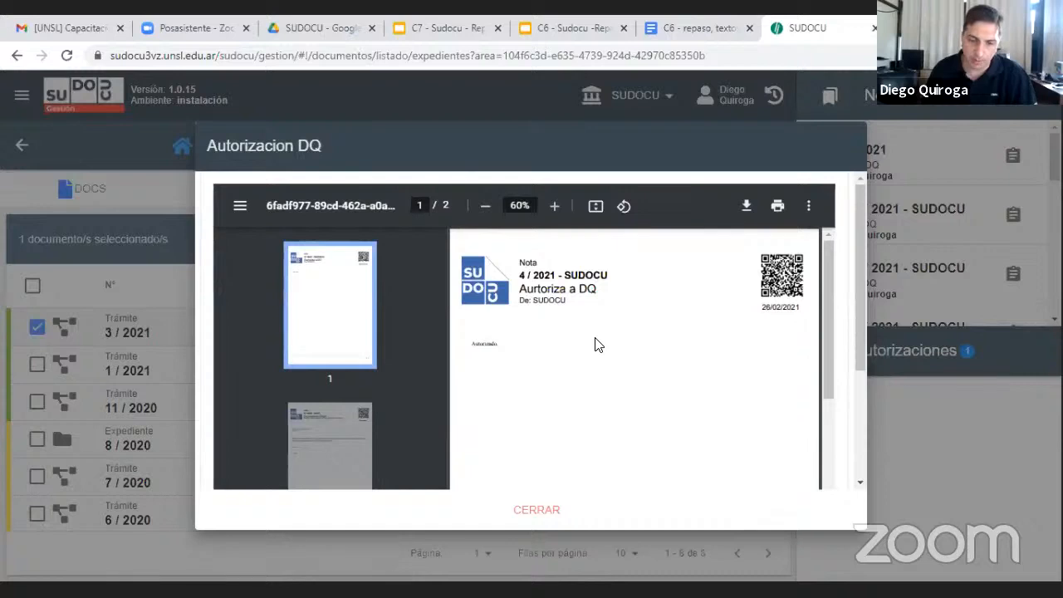
click(548, 509)
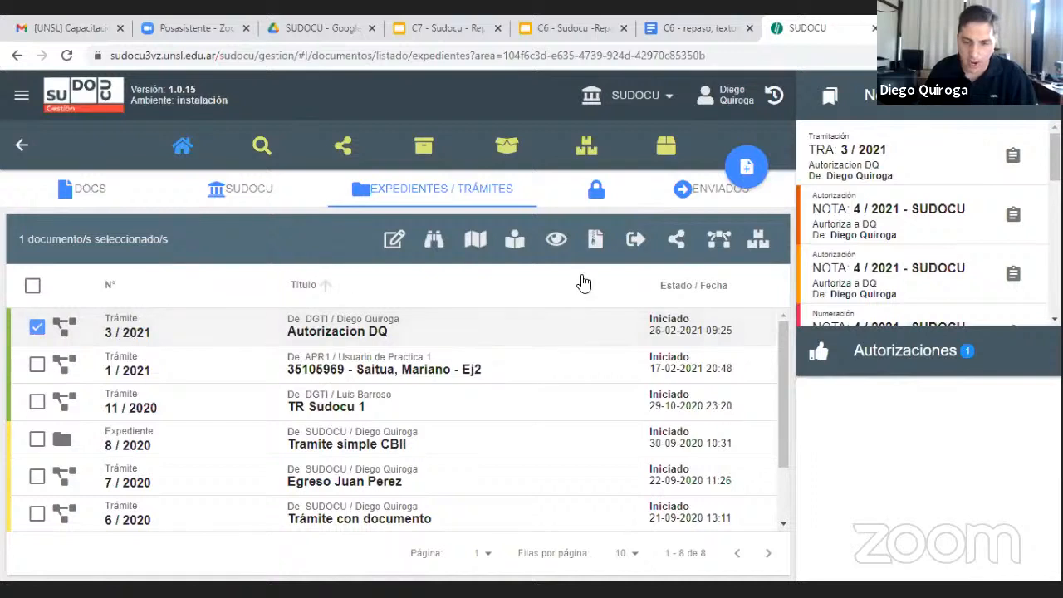
Remit the trámite "Autorizacion DQ" to Dirección General de Tecnología de Információn with the observation "autorizado, iniciar expediente." and check the sent items
click(636, 240)
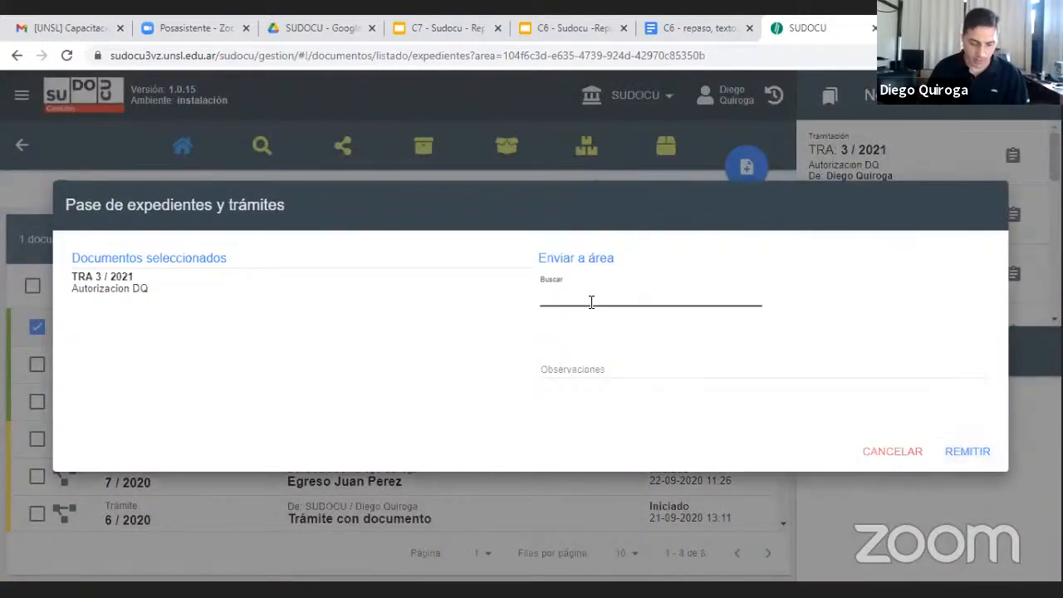
text(dgt)
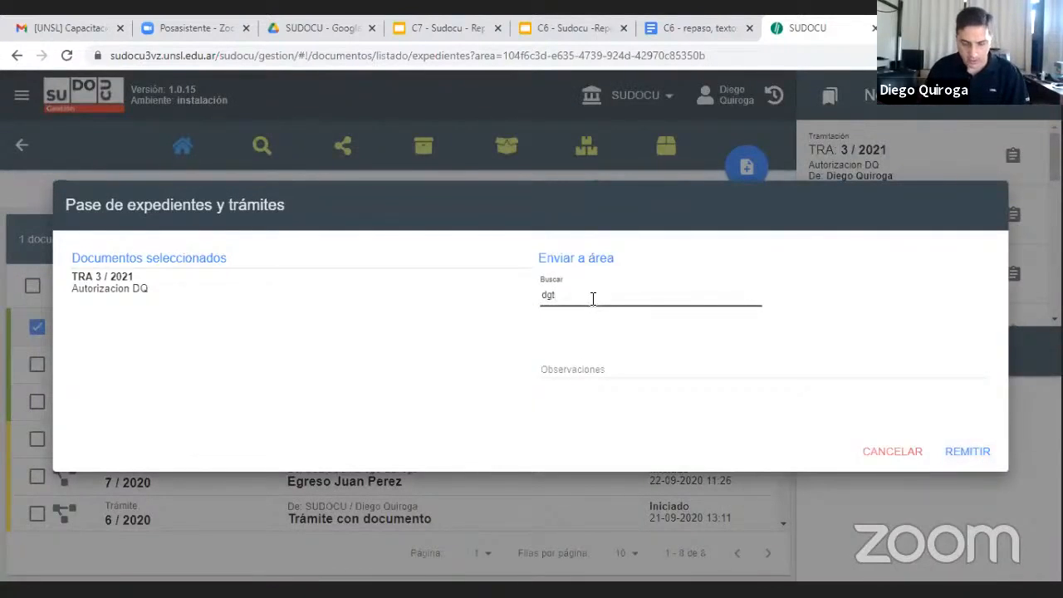
key(BackSpace)
key(BackSpace)
text(direcc)
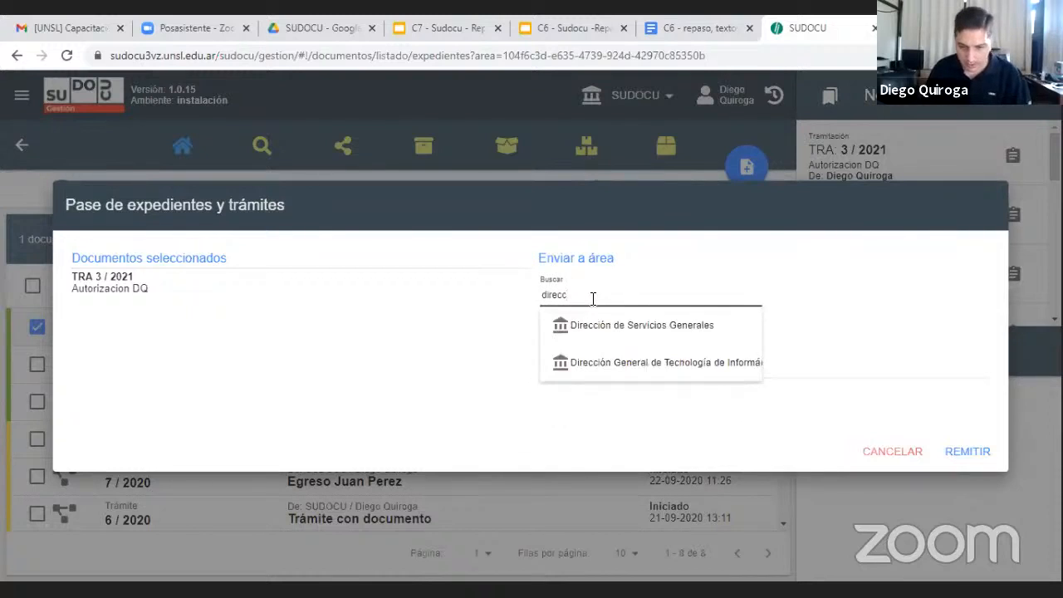
click(629, 362)
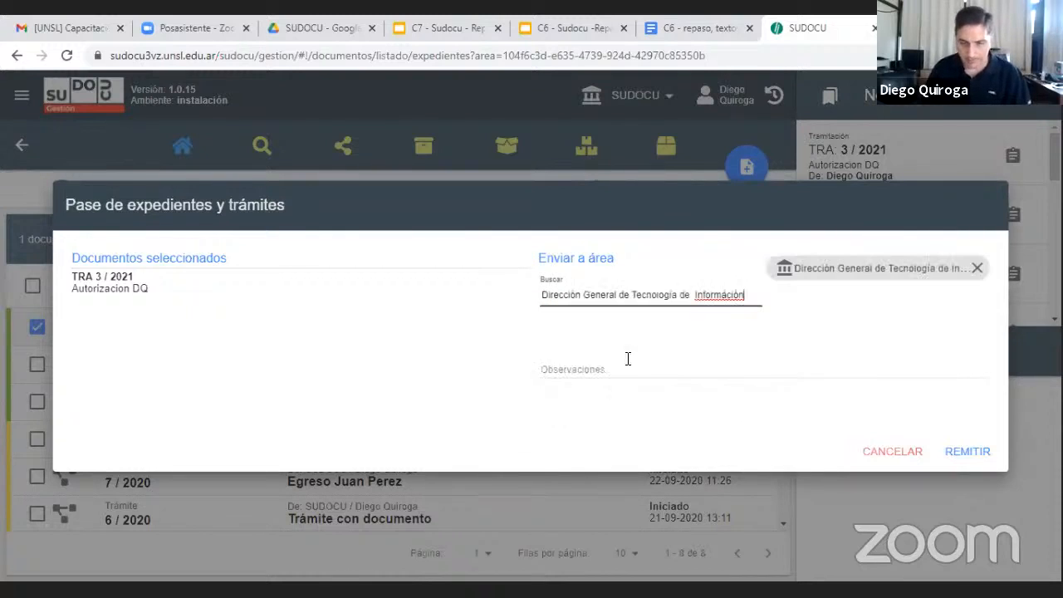
click(594, 351)
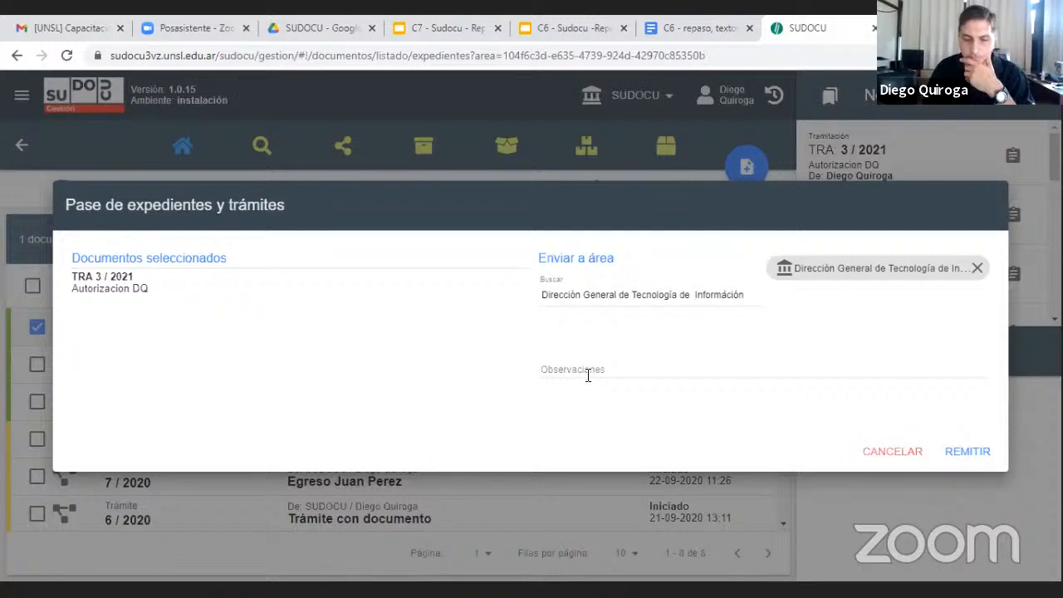
click(588, 375)
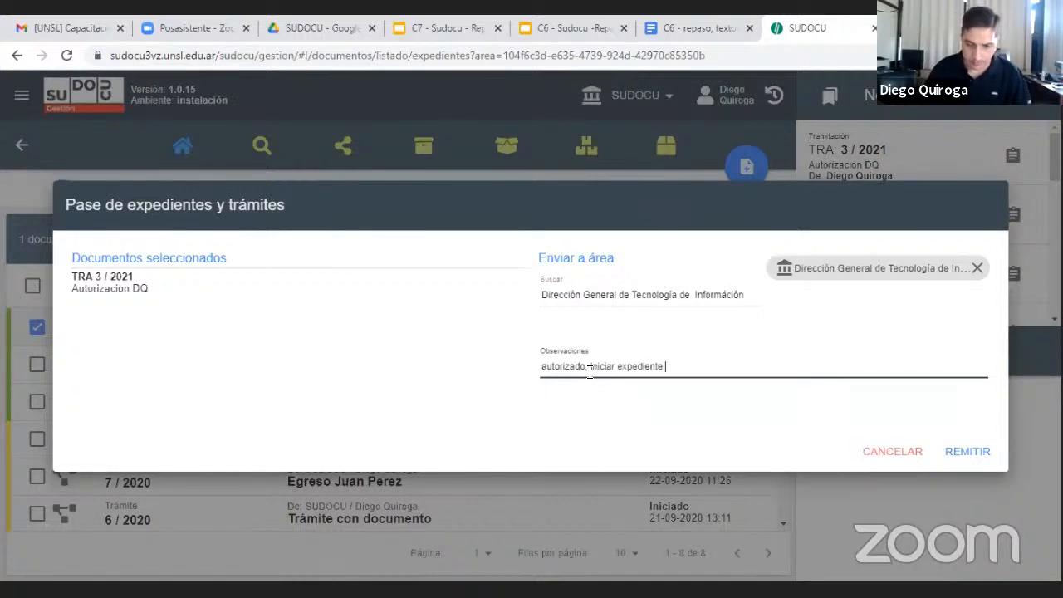
click(959, 450)
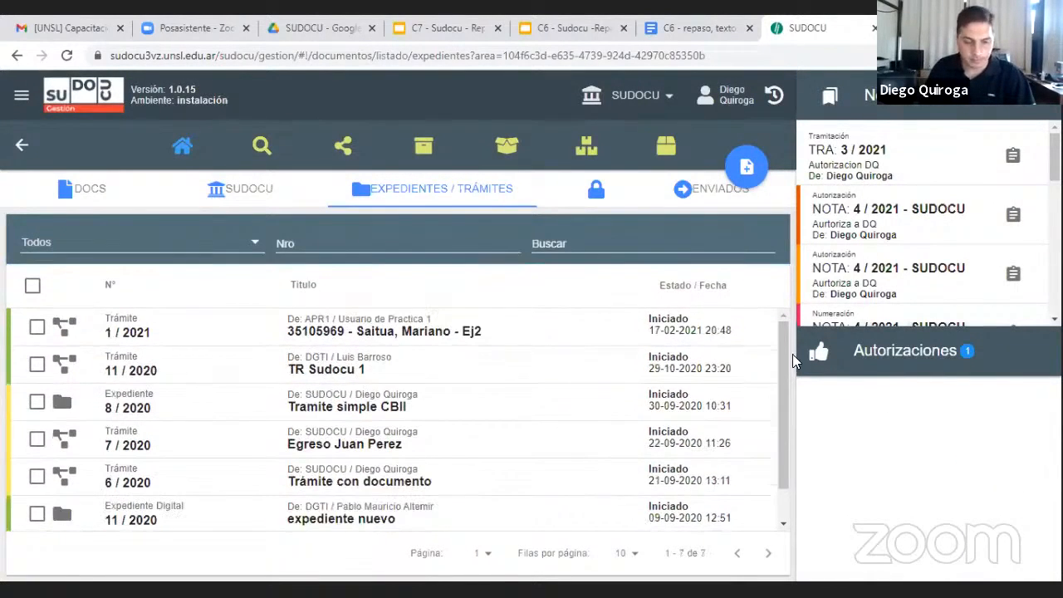
click(704, 201)
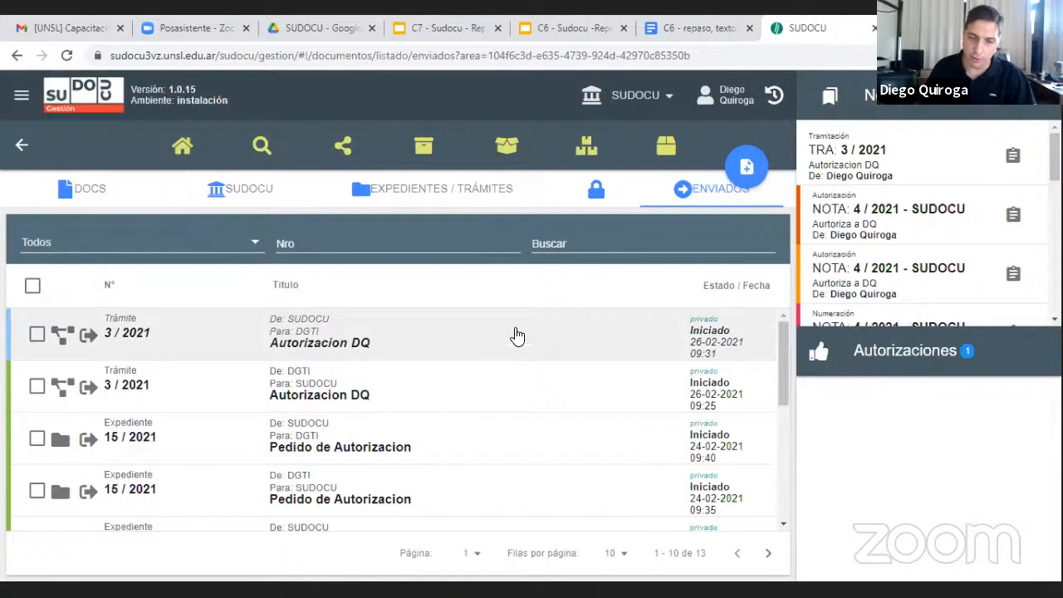
Switch to the DGTI area, read the observations in the Pase notification for trámite 3 / 2021, and close it
click(644, 98)
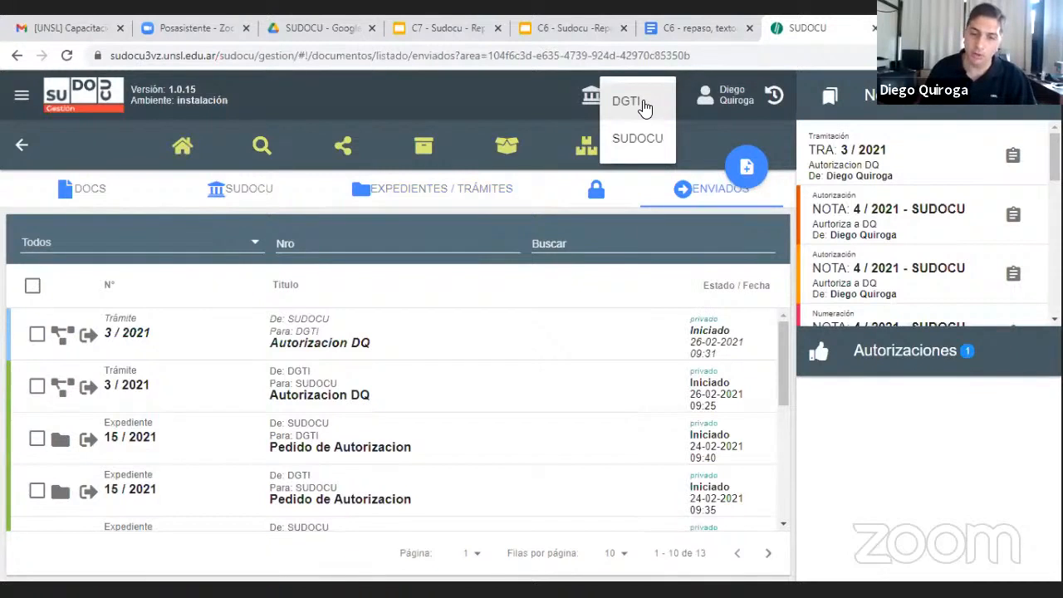
click(645, 103)
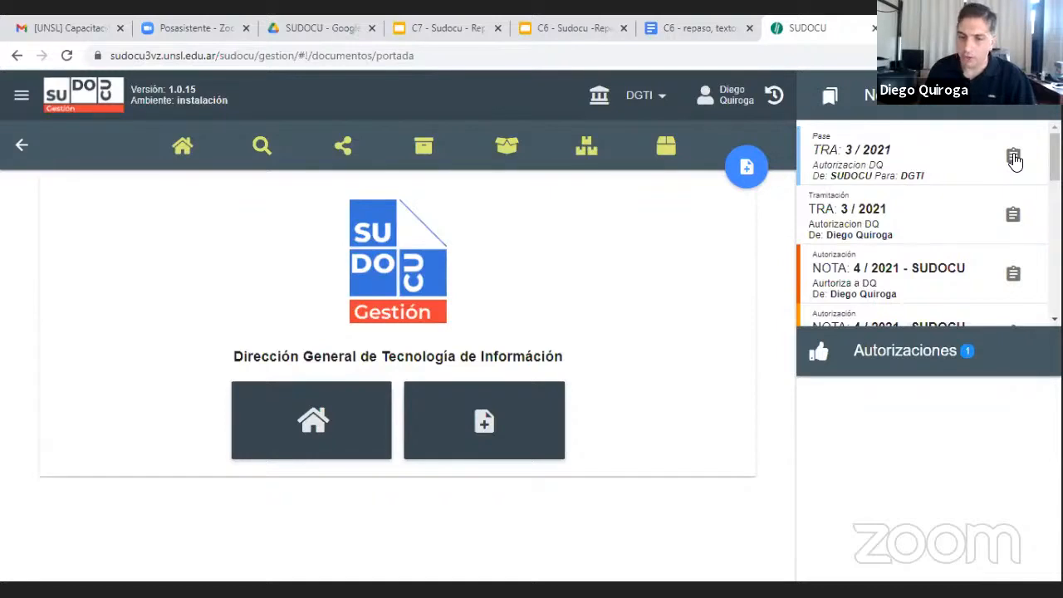
click(1014, 158)
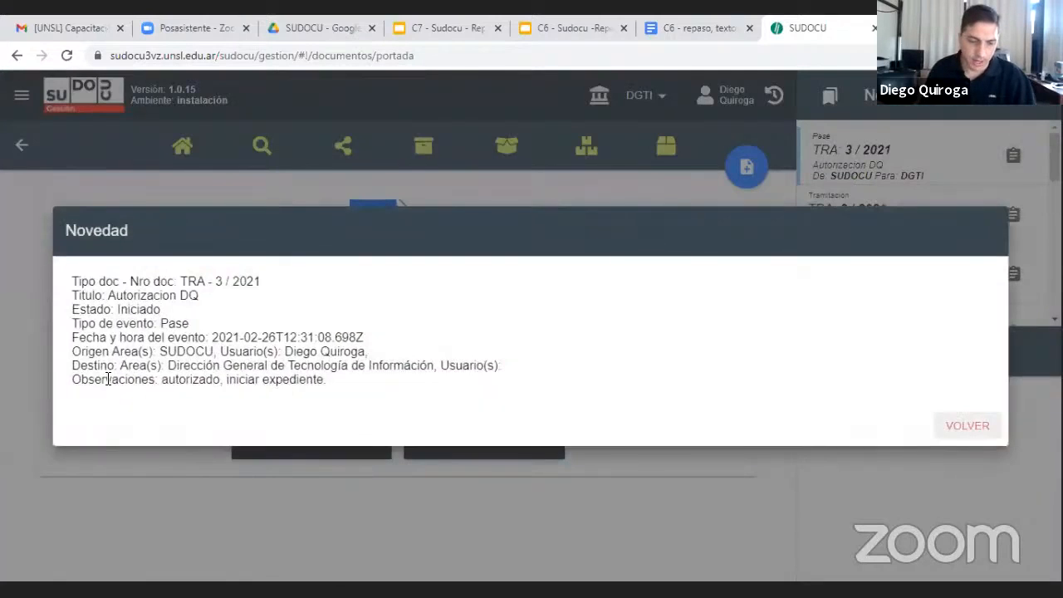
drag(158, 382, 336, 388)
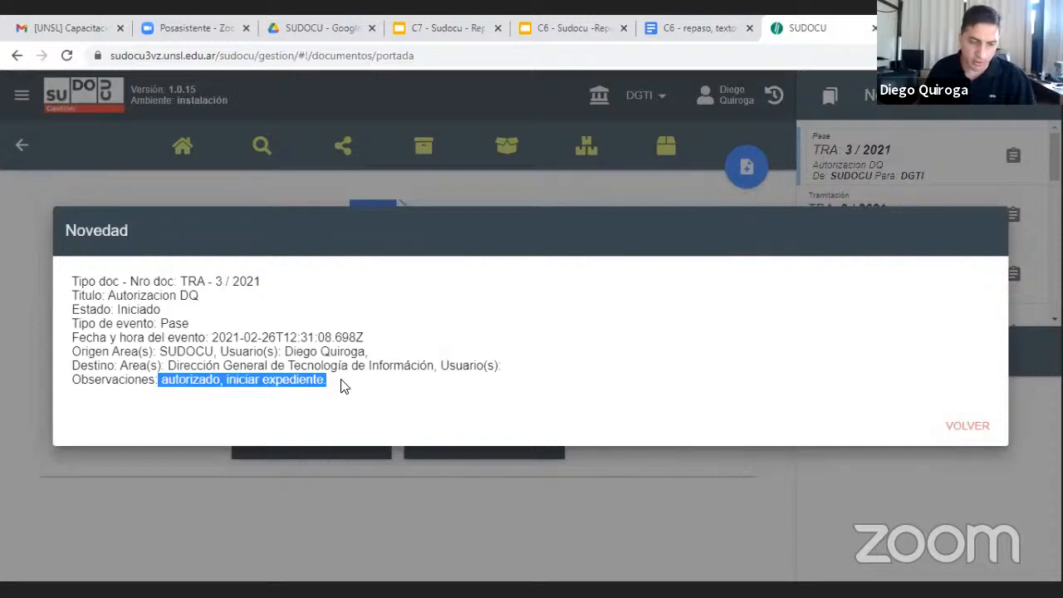
click(968, 425)
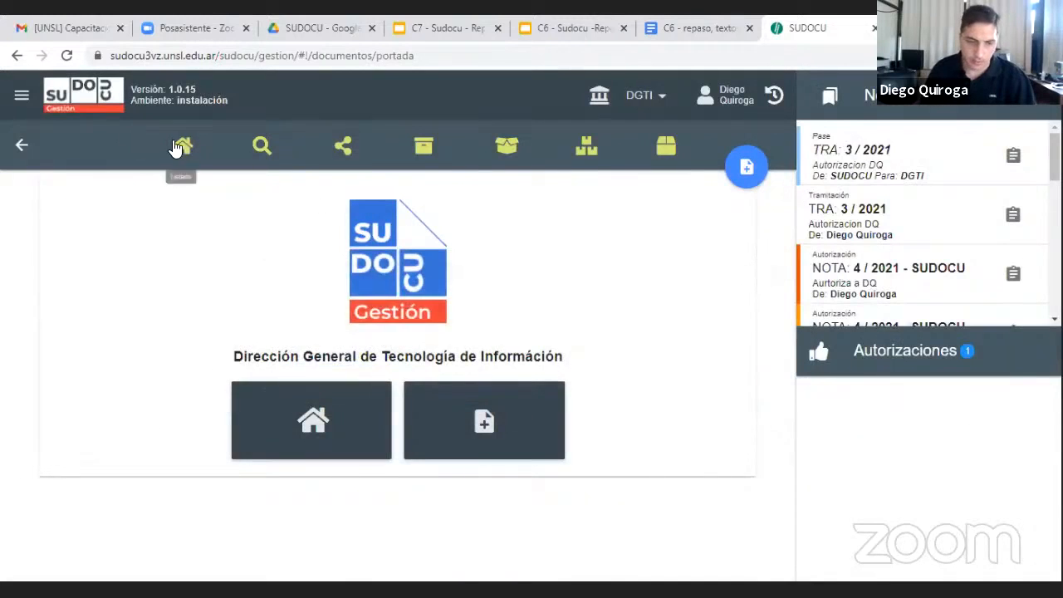
List the DGTI area's expedientes and trámites and locate the returned trámite "Autorizacion DQ"
click(182, 150)
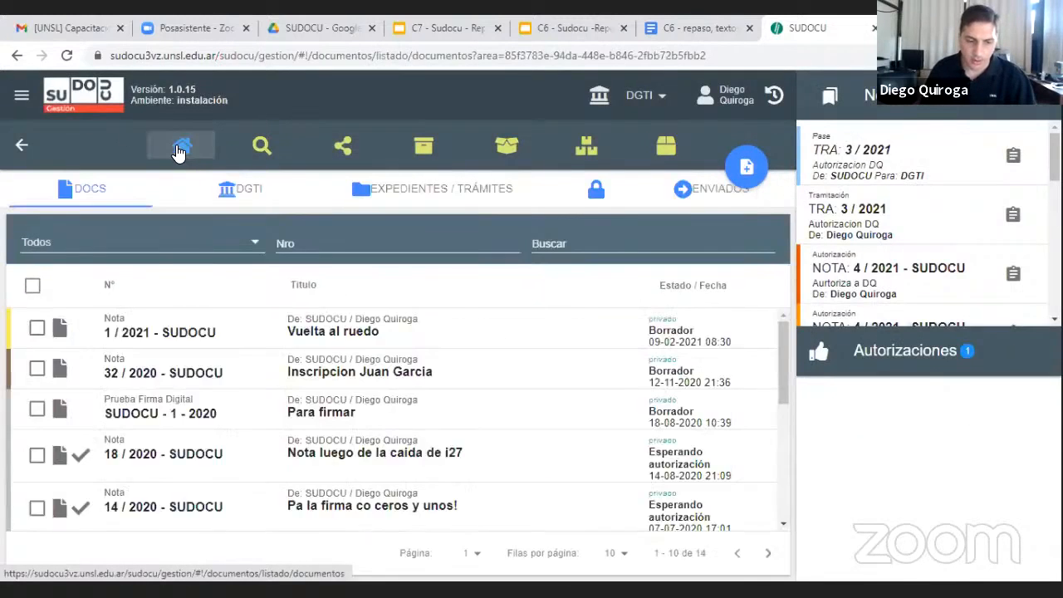
click(433, 193)
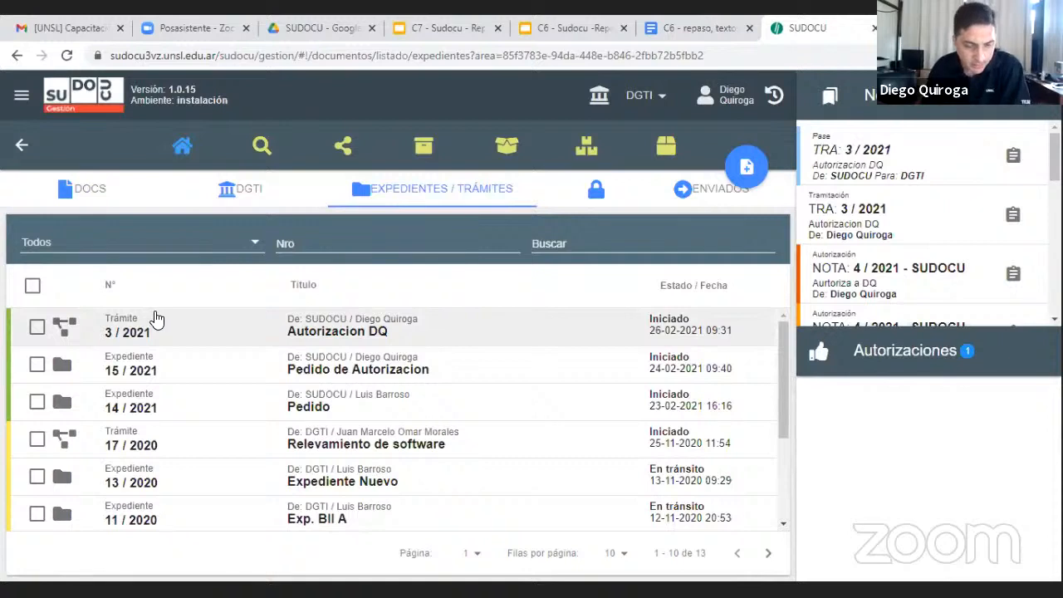
Transform the trámite "Autorizacion DQ" in the DGTI area's list into an expediente and accept the transformation
click(38, 328)
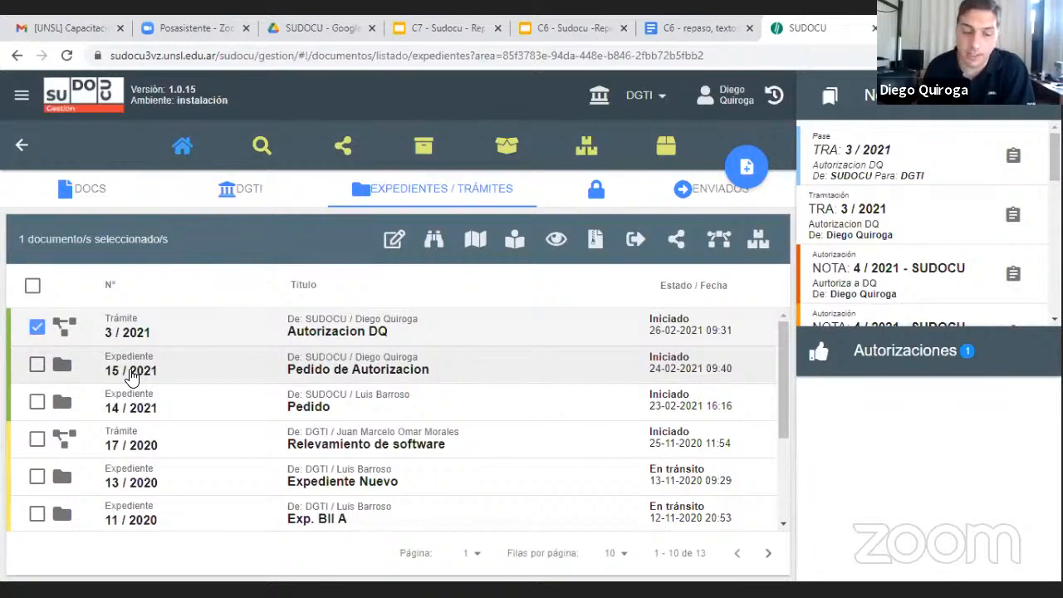
click(36, 329)
click(35, 329)
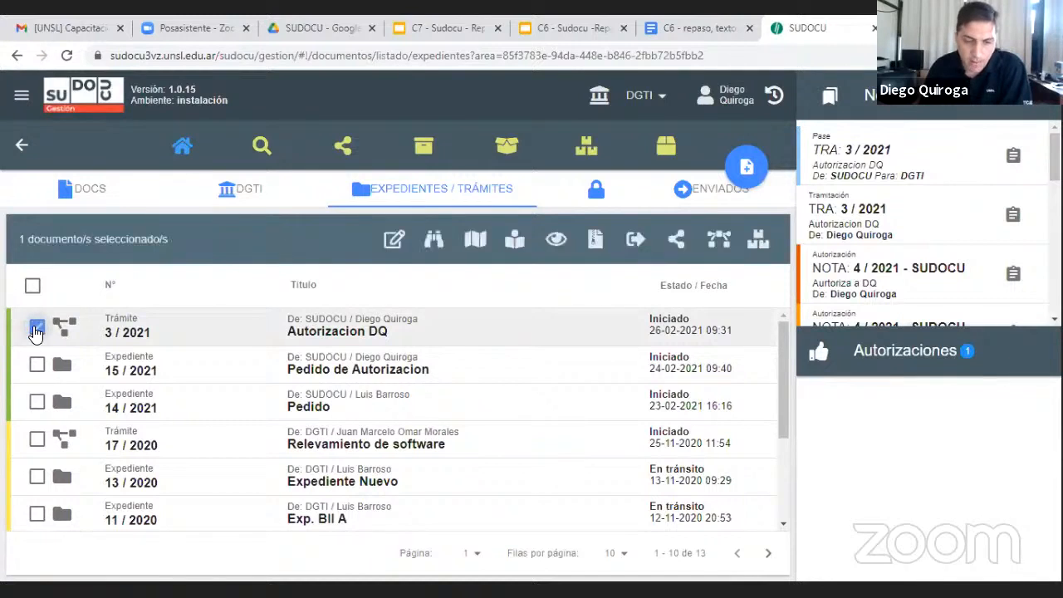
click(719, 241)
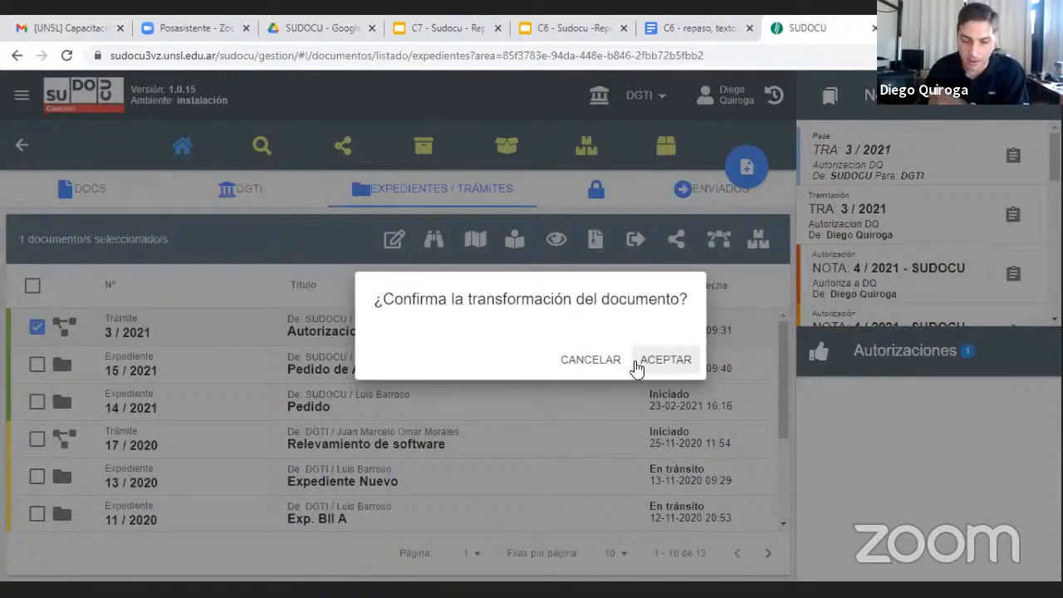
click(663, 362)
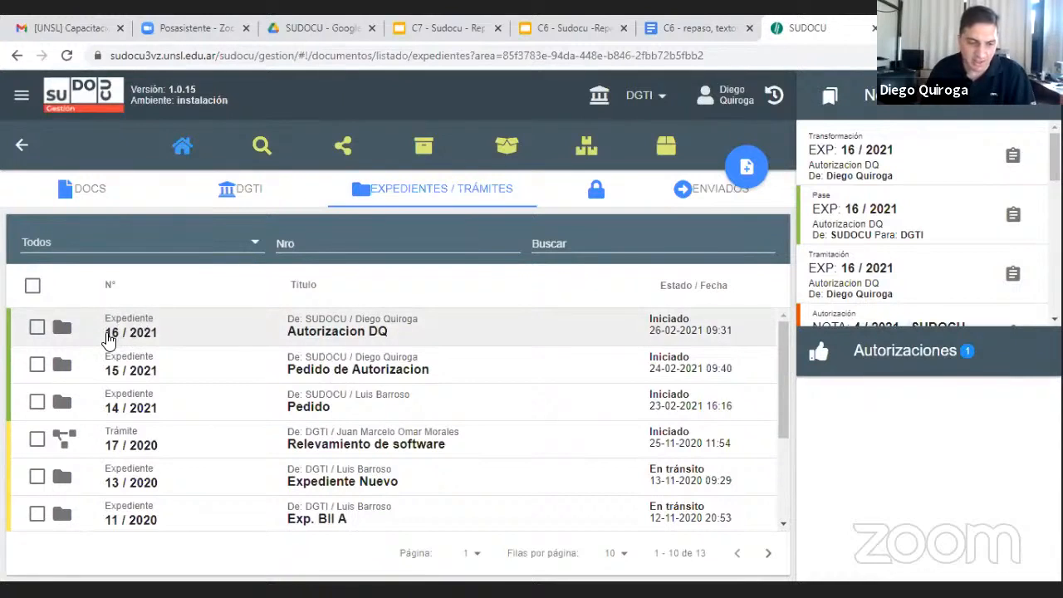
Preview the expediente "Autorizacion DQ" from the list, look through both included Notas and close the preview
click(309, 332)
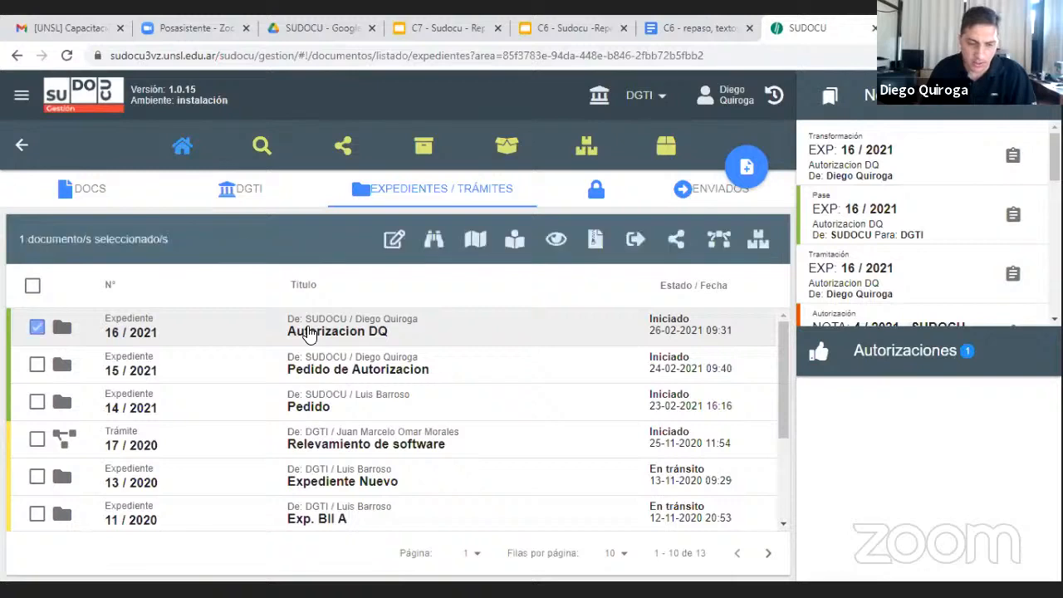
click(515, 244)
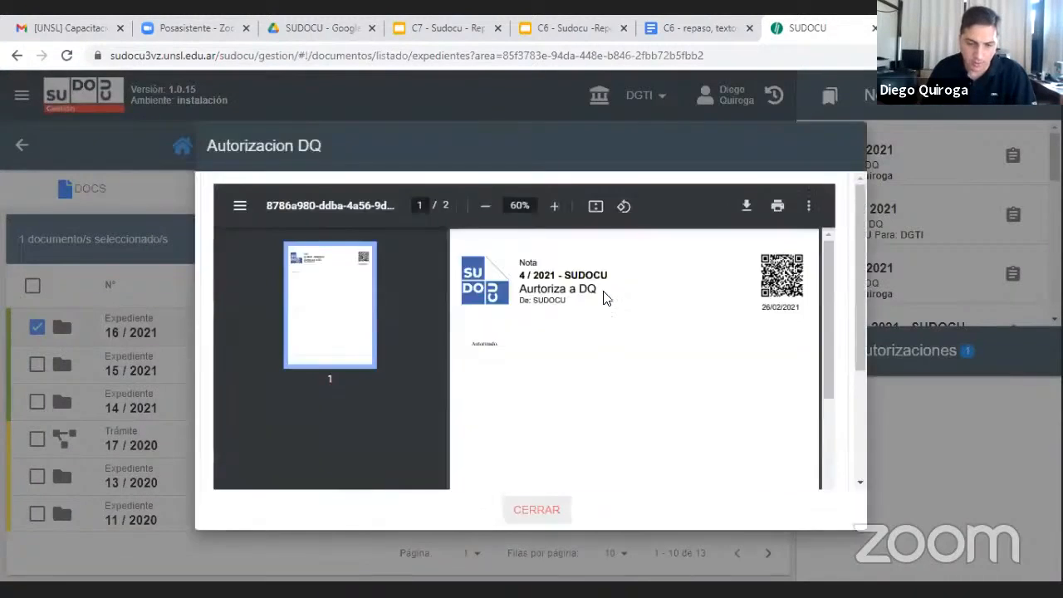
scroll(582, 324, down, 2)
click(329, 412)
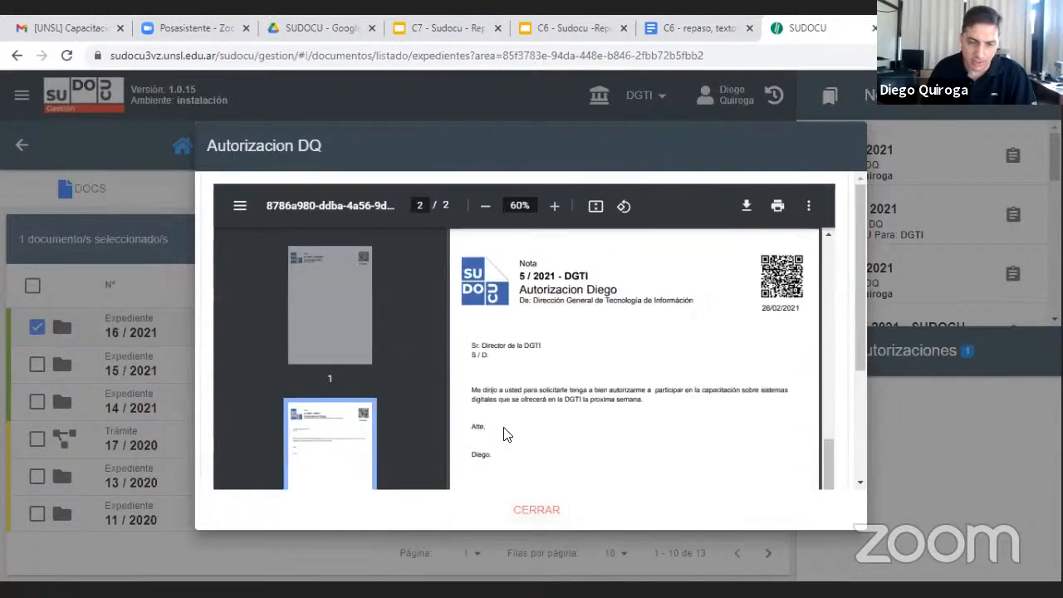
click(357, 326)
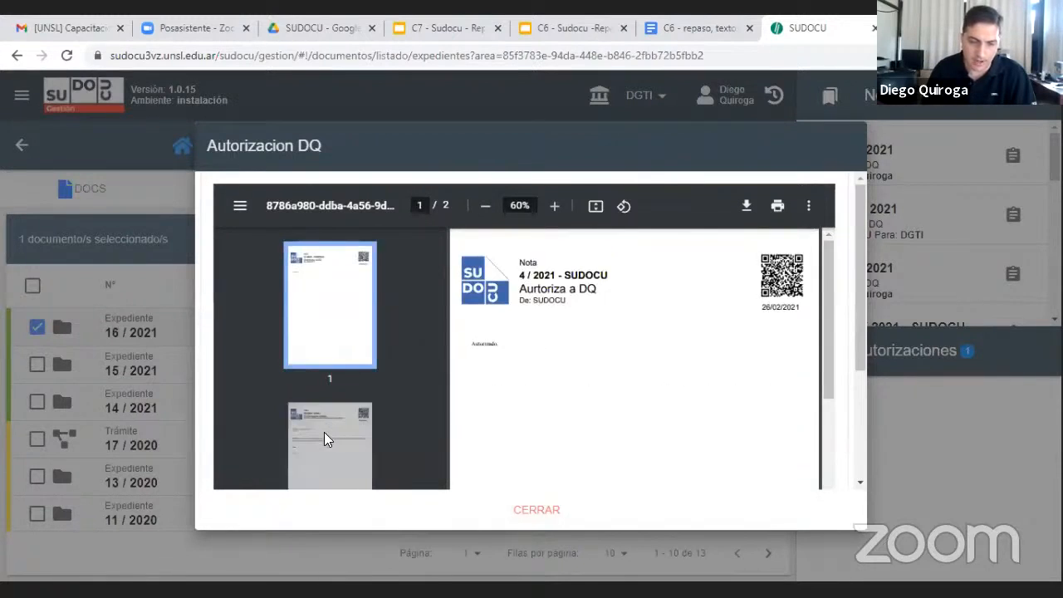
click(326, 437)
click(345, 340)
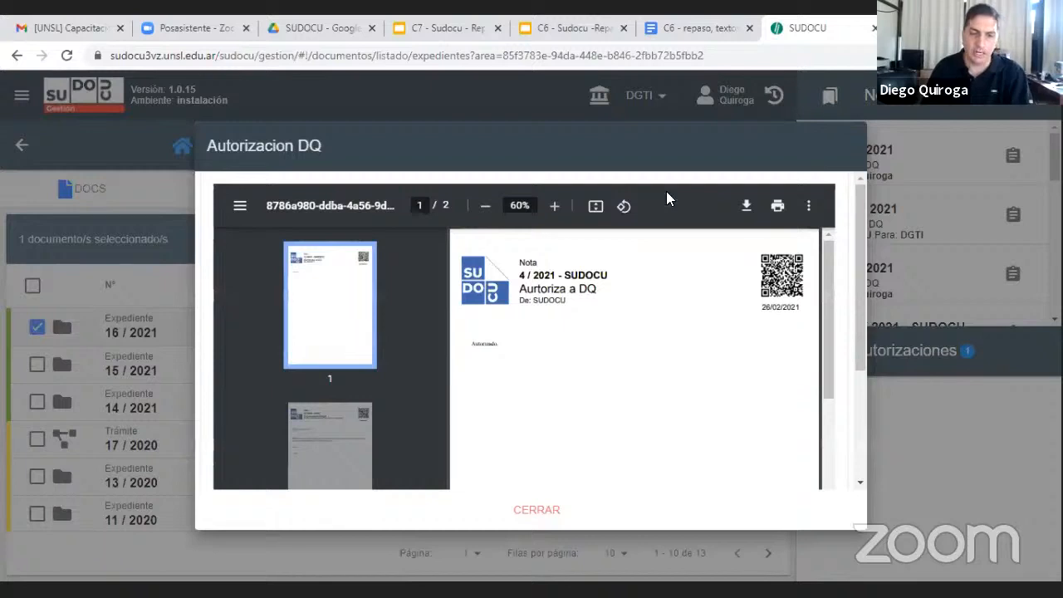
click(540, 511)
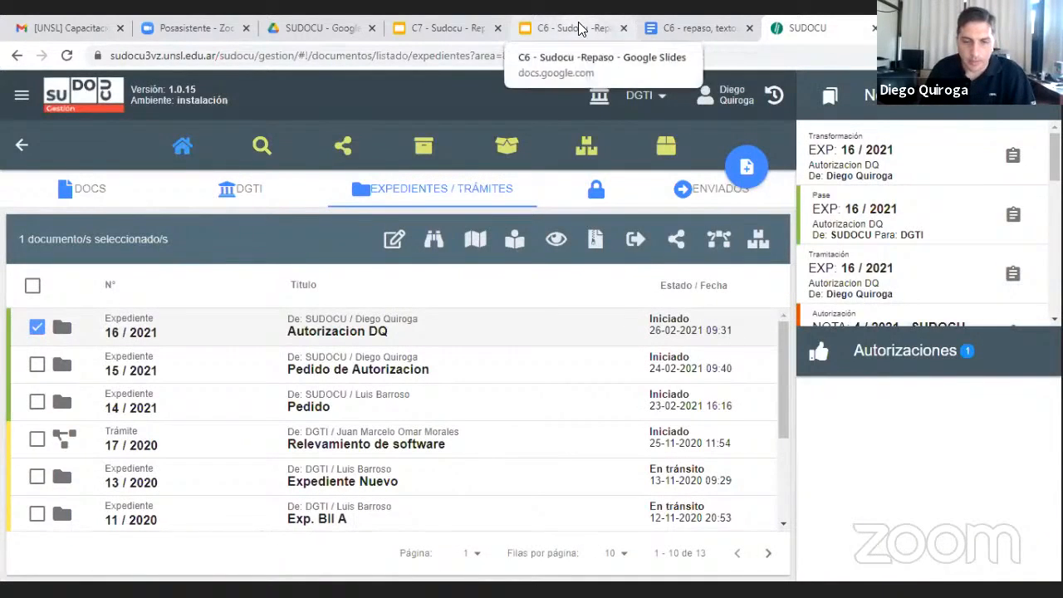
Log out of the Sudocu session
click(23, 95)
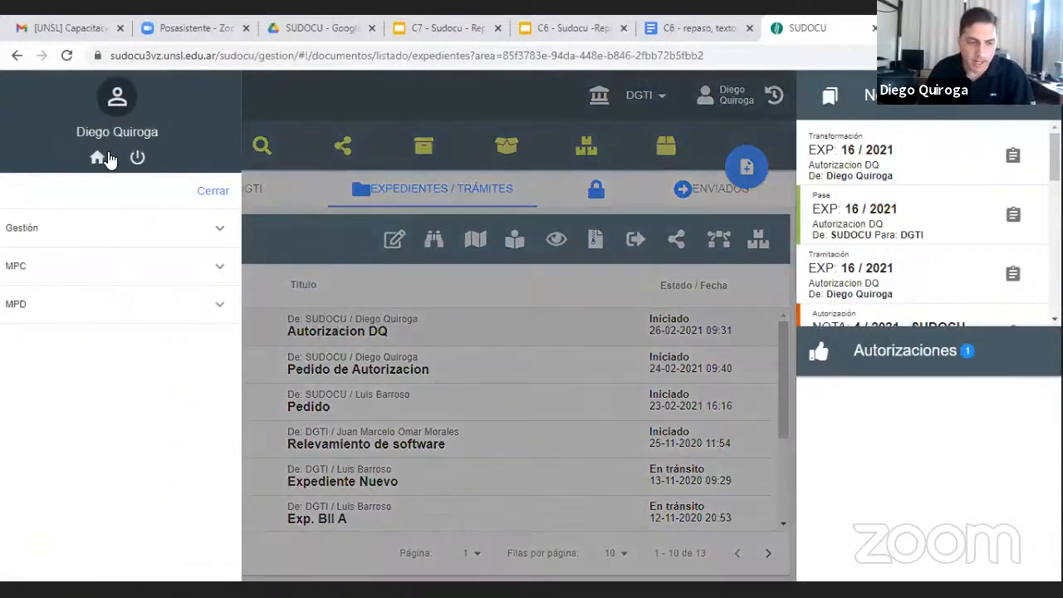
click(143, 160)
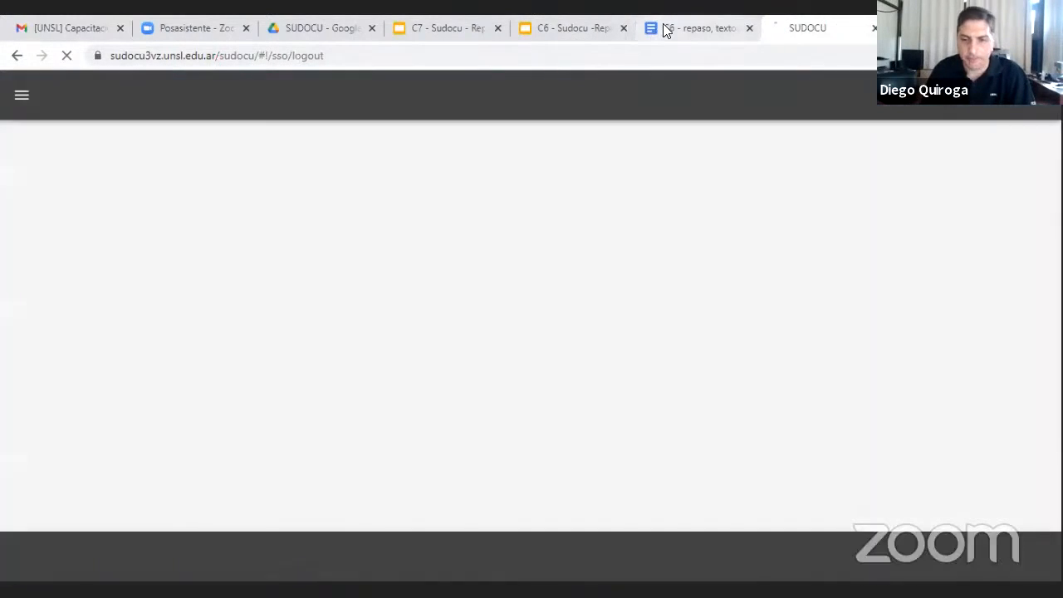
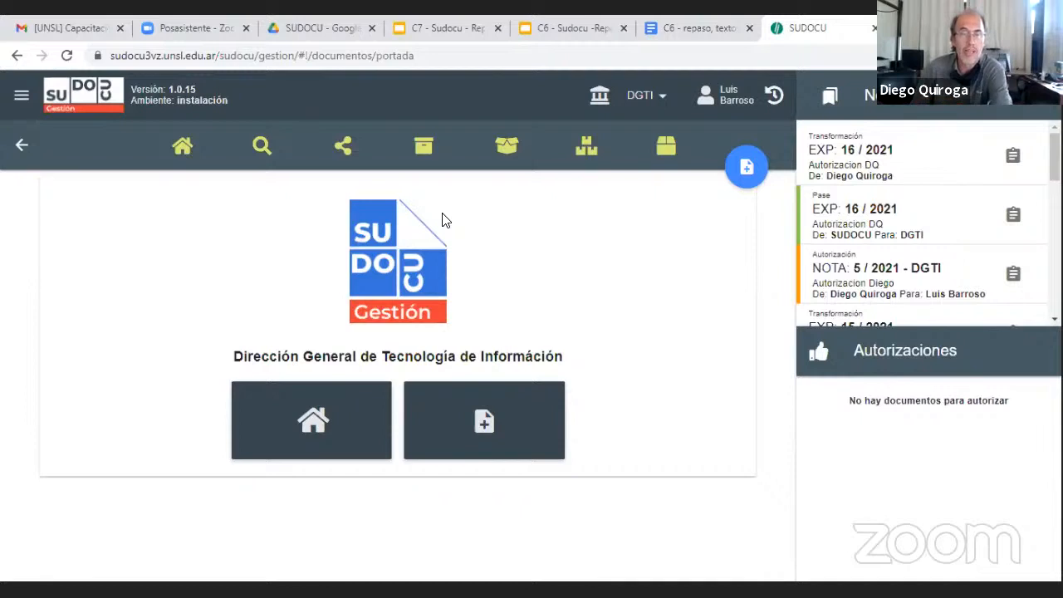
Open the DGTI area's archive and look through its archived documents
click(424, 161)
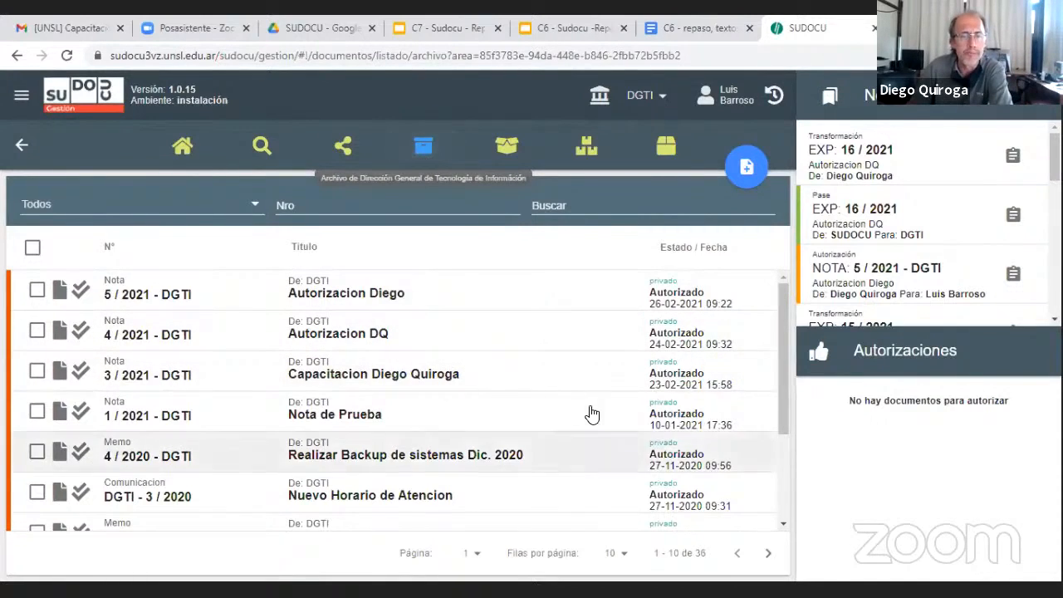
scroll(582, 411, down, 3)
scroll(565, 400, up, 3)
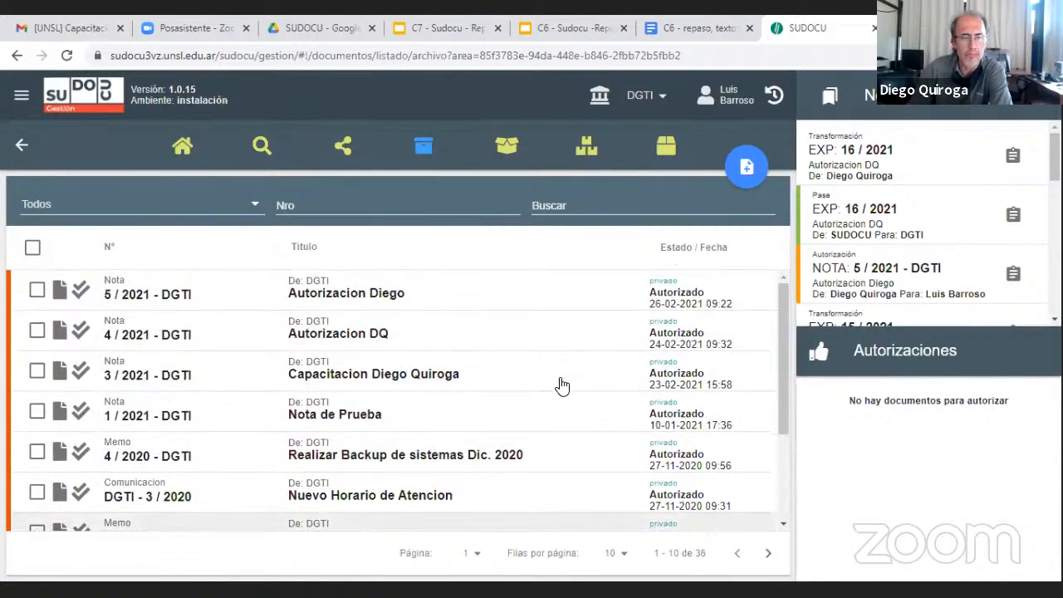
Switch the working area from DGTI to SGRAL and list the documents in its archive
click(740, 170)
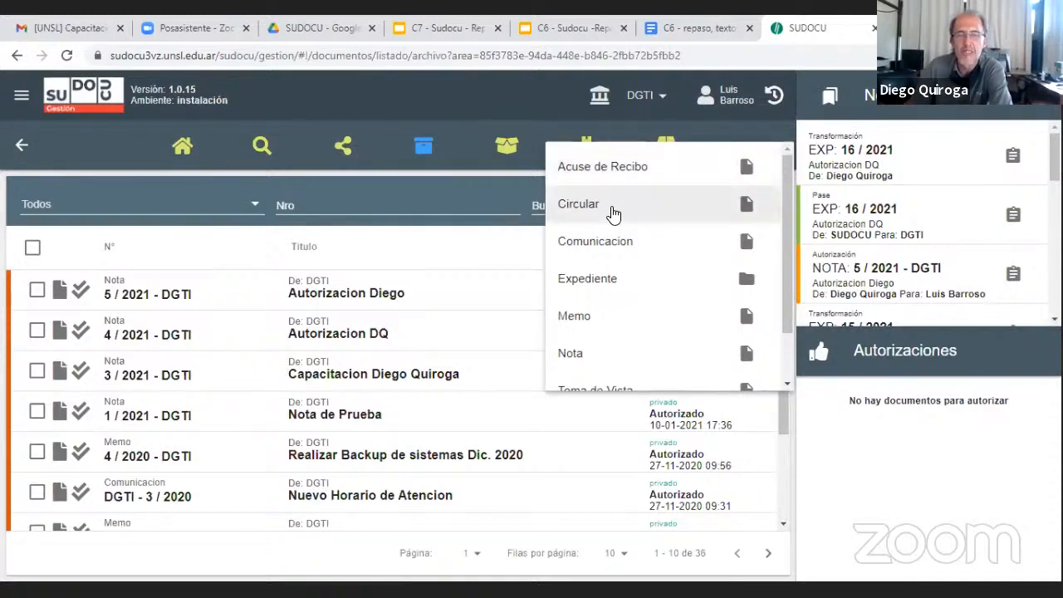
click(664, 102)
click(664, 102)
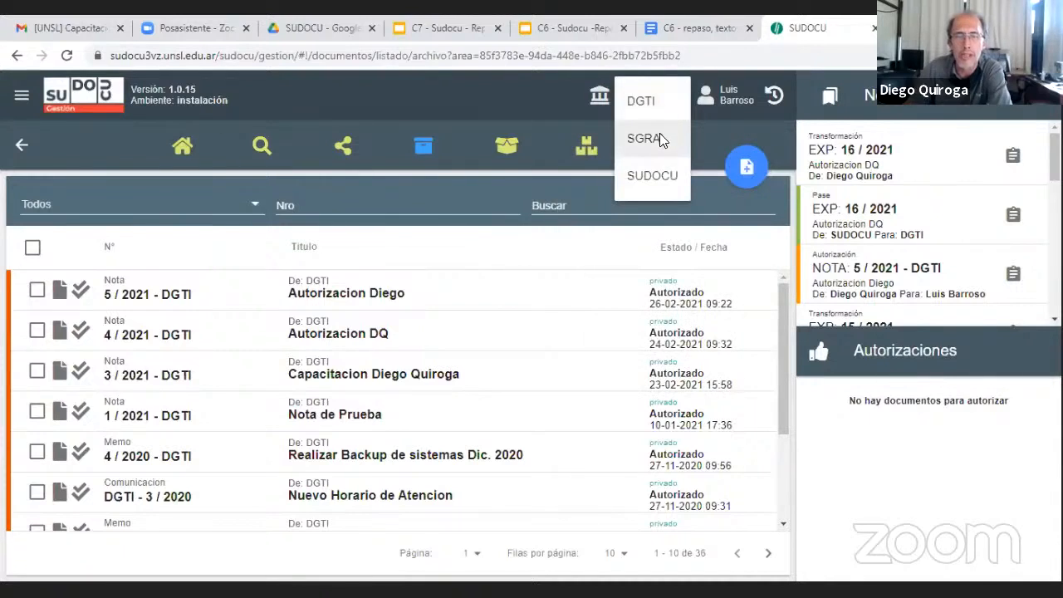
click(659, 140)
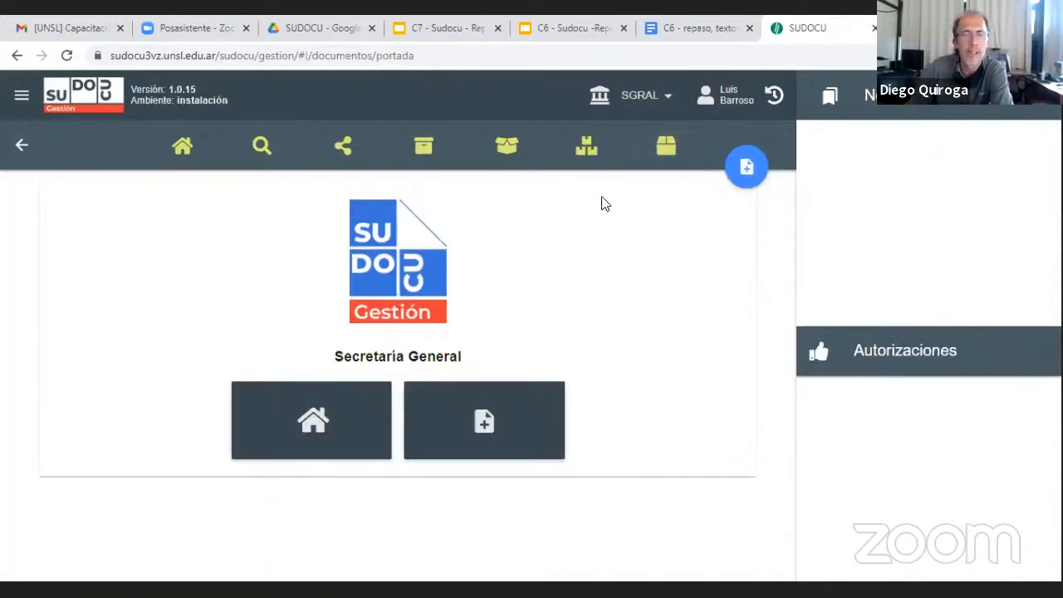
click(425, 154)
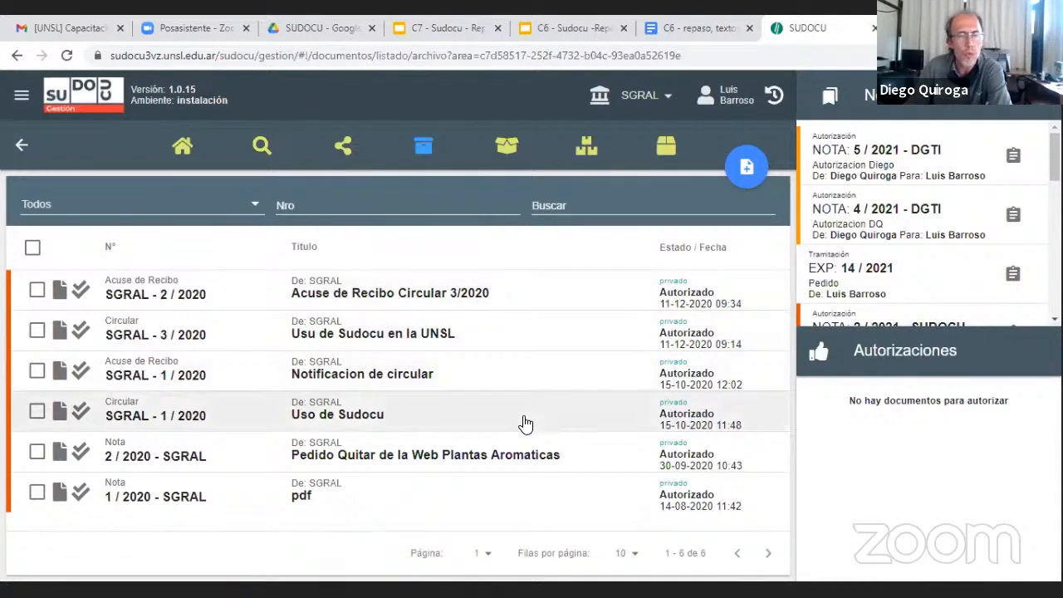
Start a new Circular in the SGRAL area and title it "Nueva Circular"
click(743, 166)
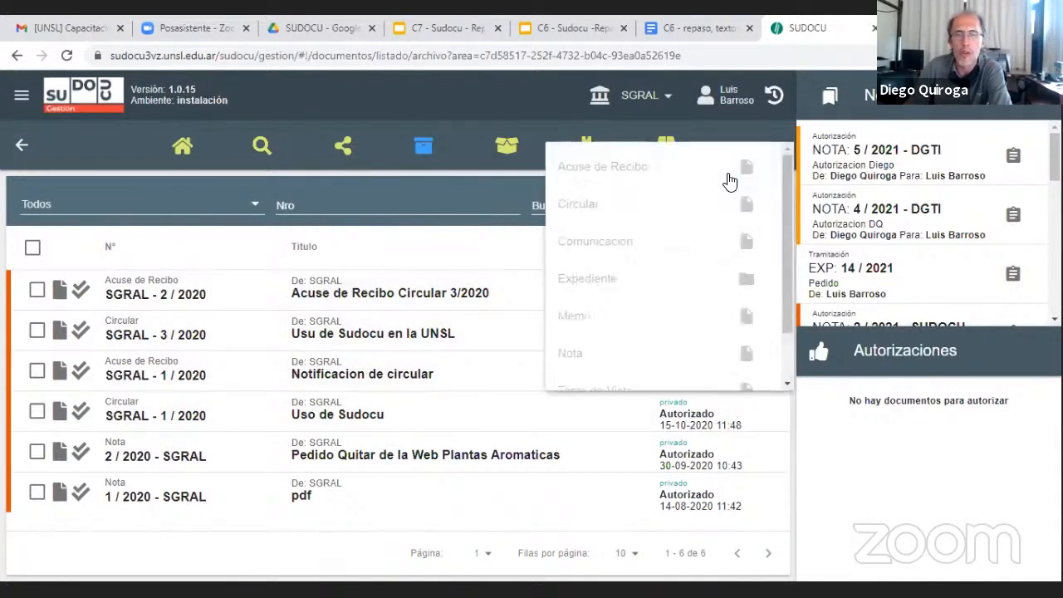
click(588, 205)
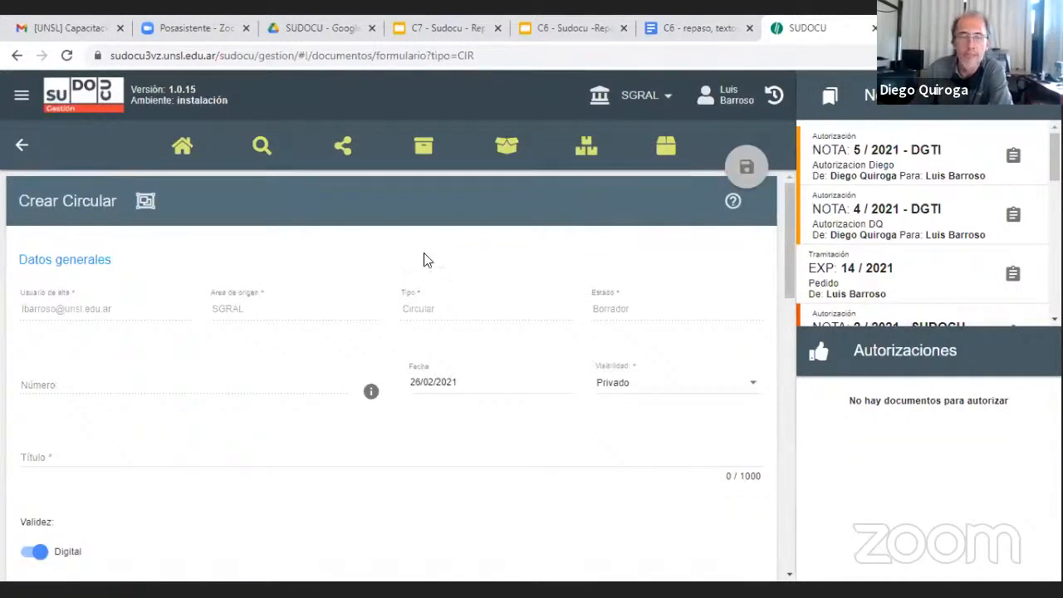
scroll(319, 351, down, 2)
scroll(432, 319, up, 2)
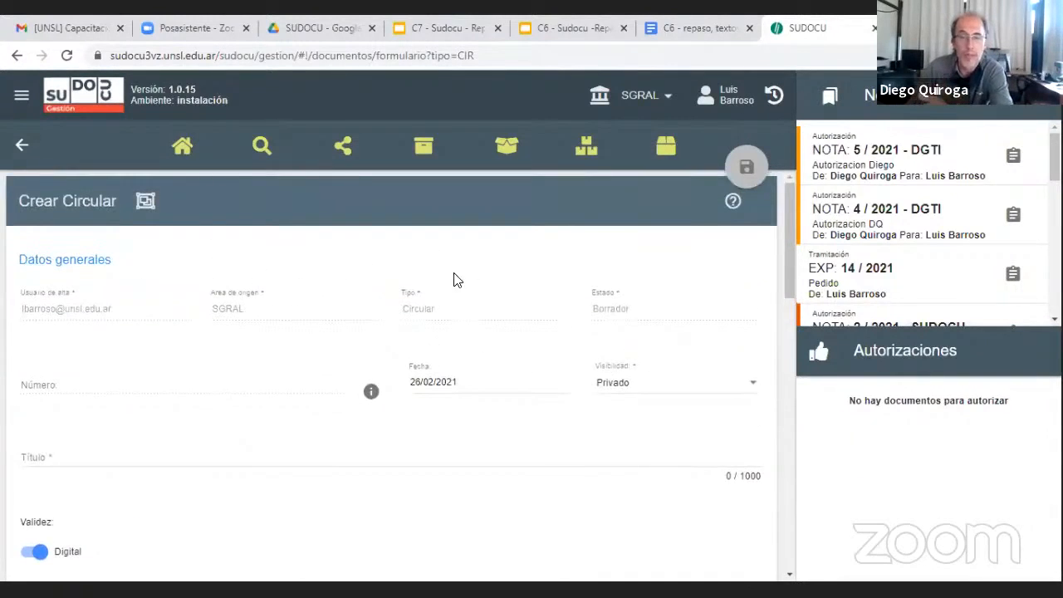
click(131, 449)
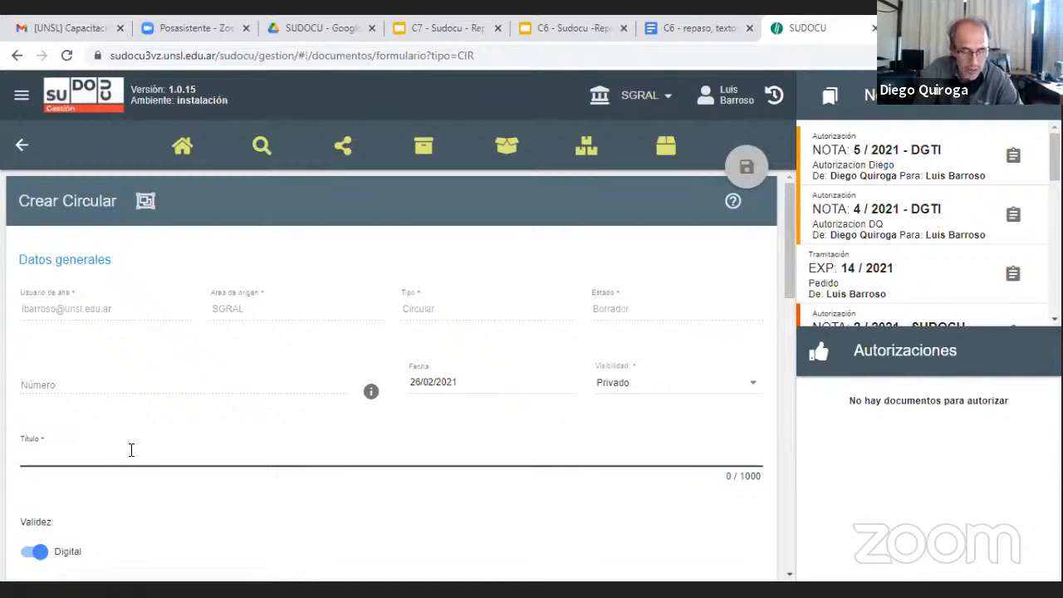
text(Nuevo)
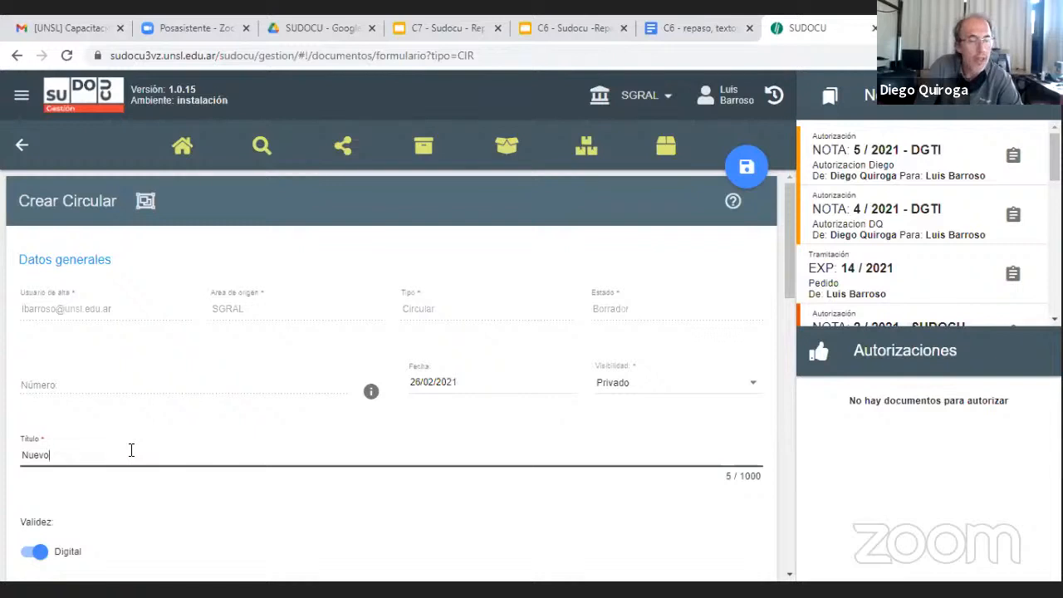
key(BackSpace)
text(a Circu)
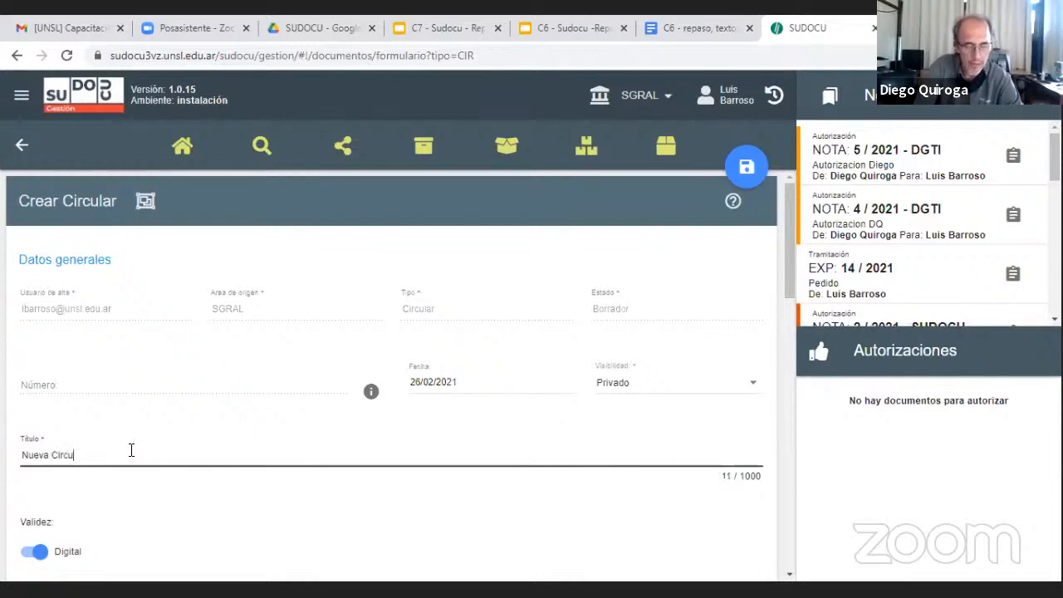
text(lar)
Write "A partir del d{ia de la fecha las comunicaciones se dar{an usando el sistema Sudocu" as the circular's content
scroll(190, 397, down, 3)
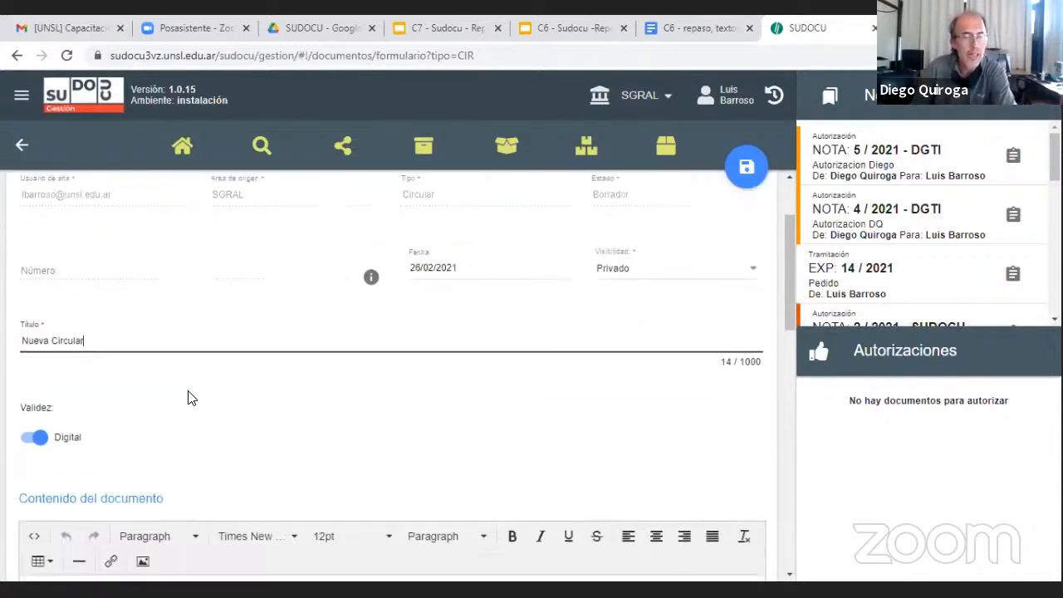
click(155, 479)
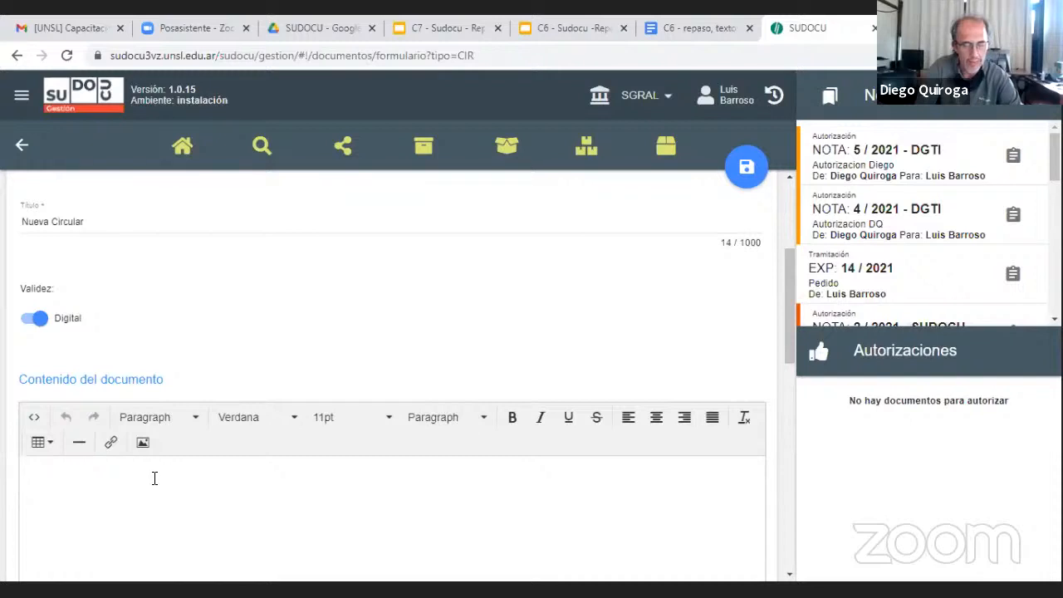
text(A partir)
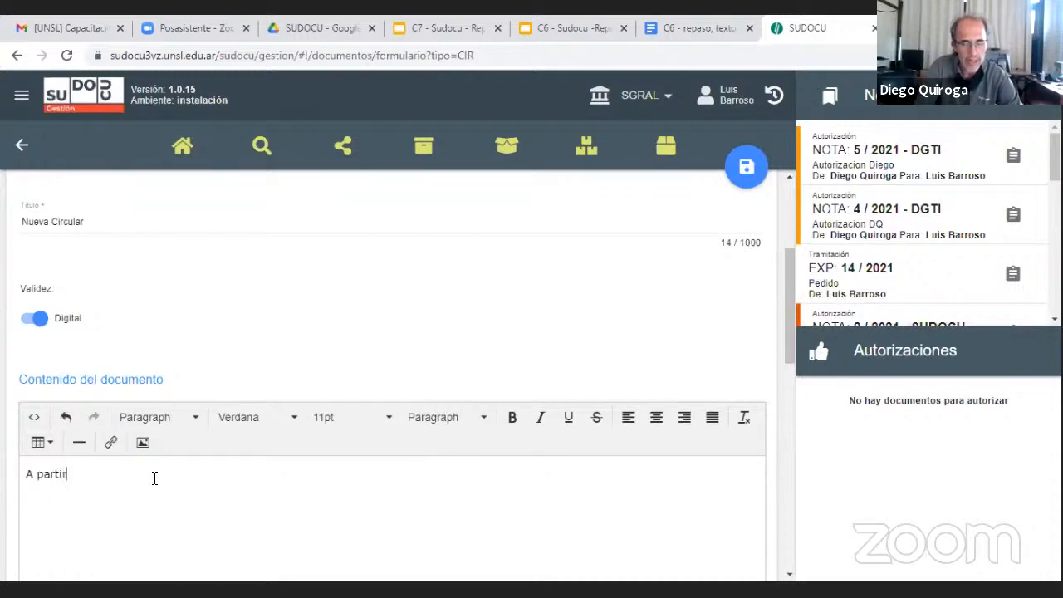
text( del d)
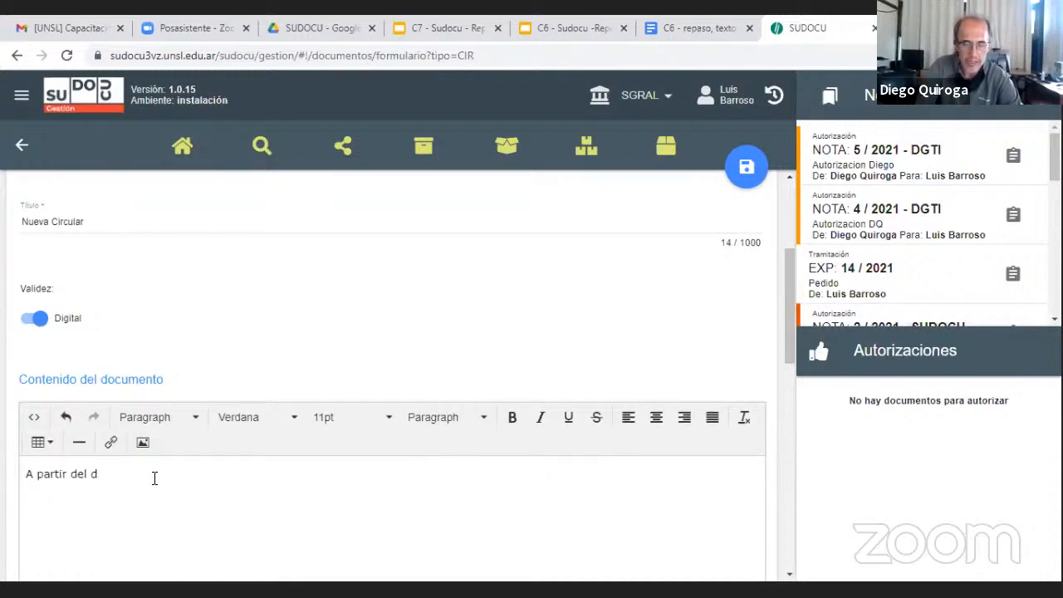
text({ia de la fec)
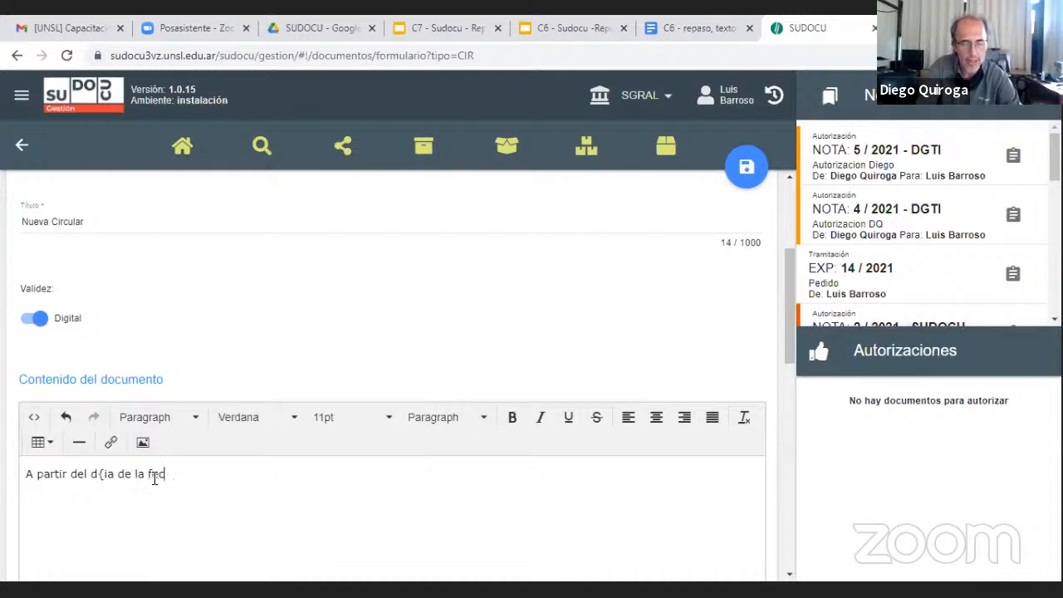
text(ha )
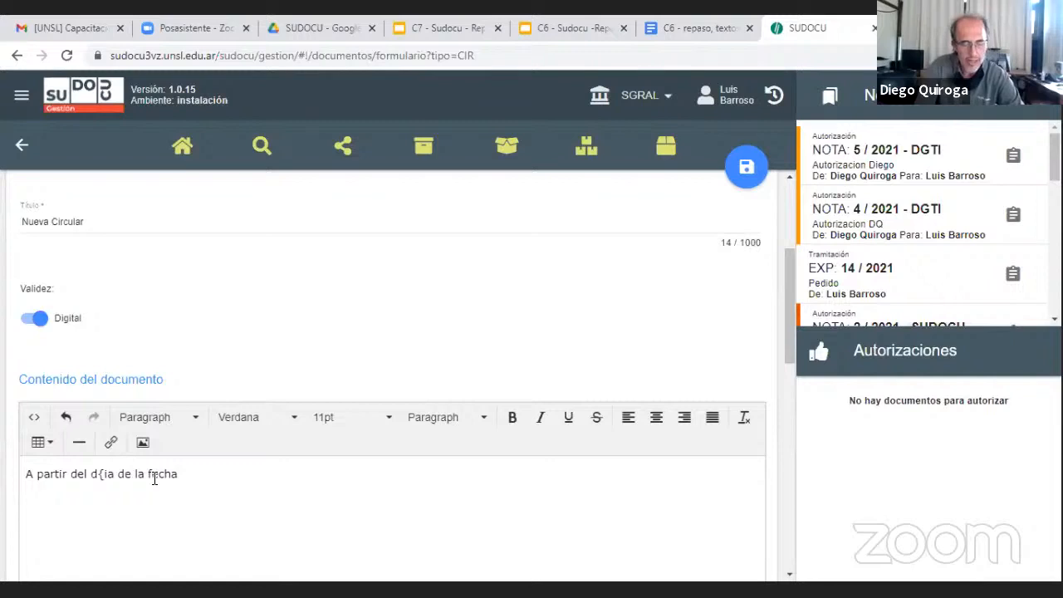
text(las com)
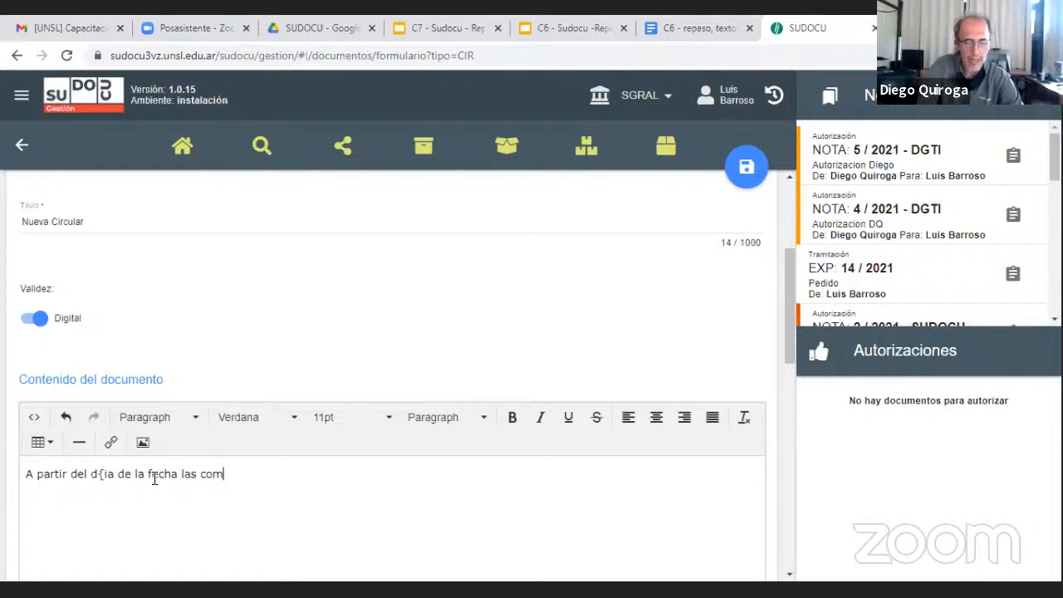
text(unicaciones)
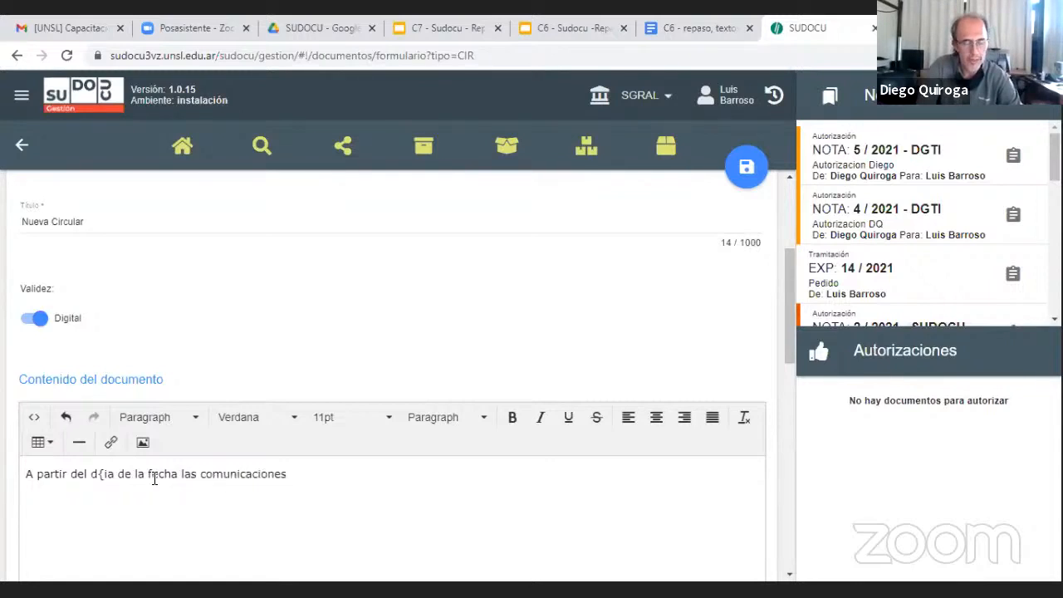
text( se )
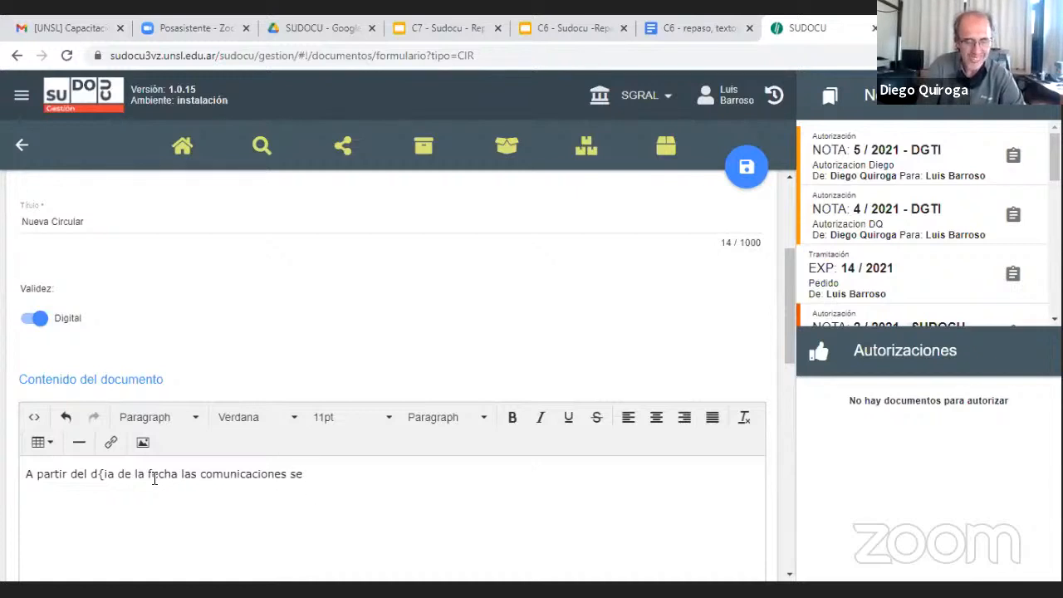
text(dar{a)
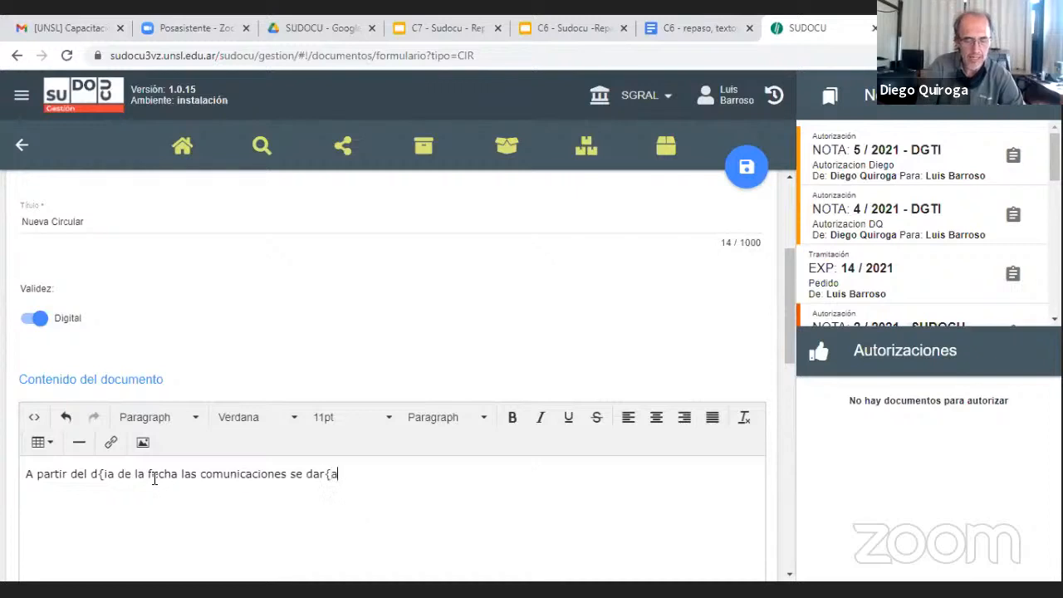
text(n usa)
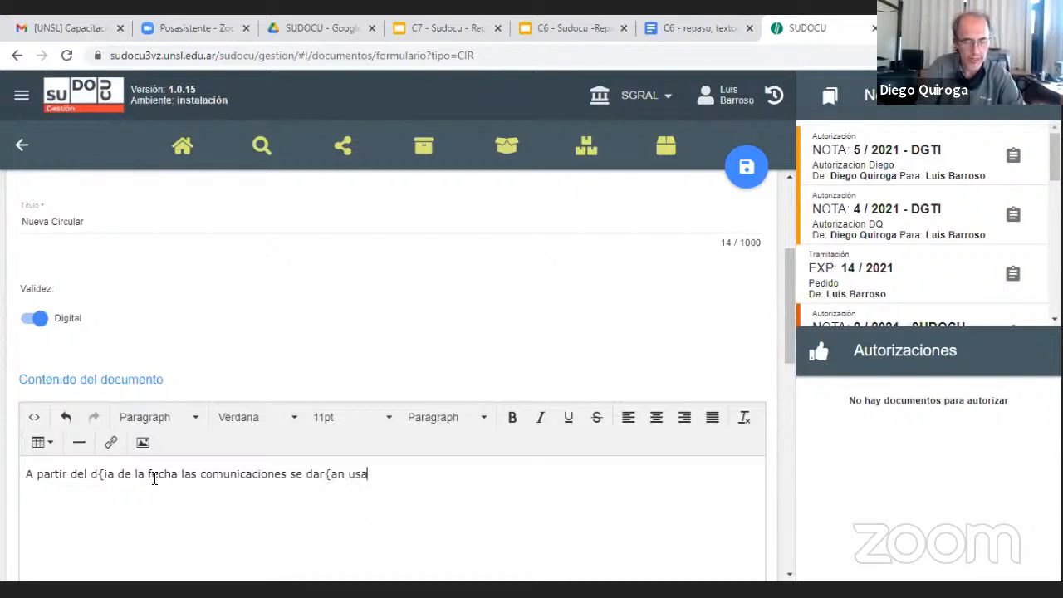
text(ndo el siste)
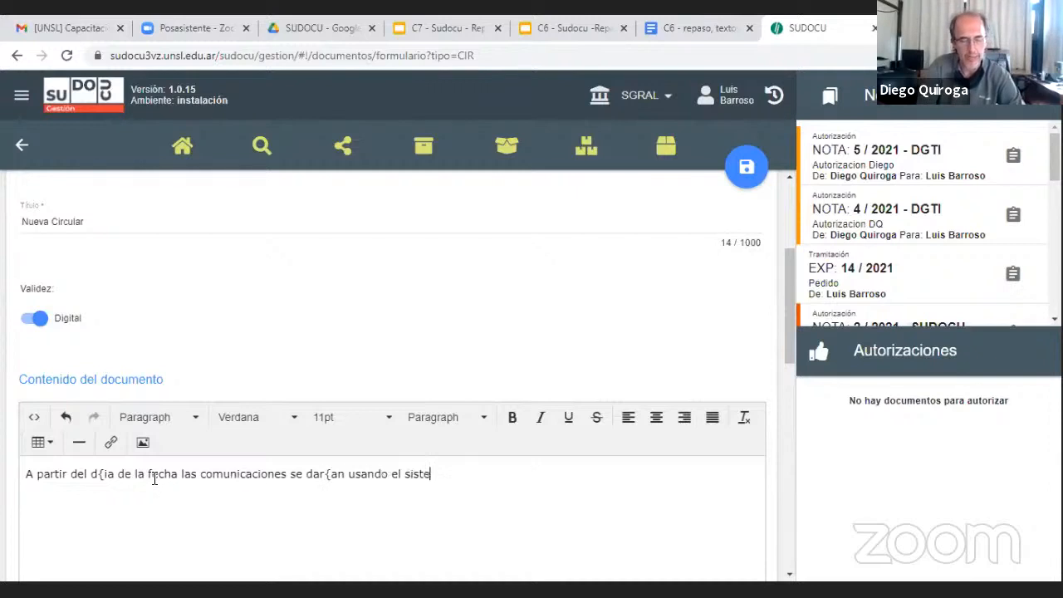
text(ma Sudocu)
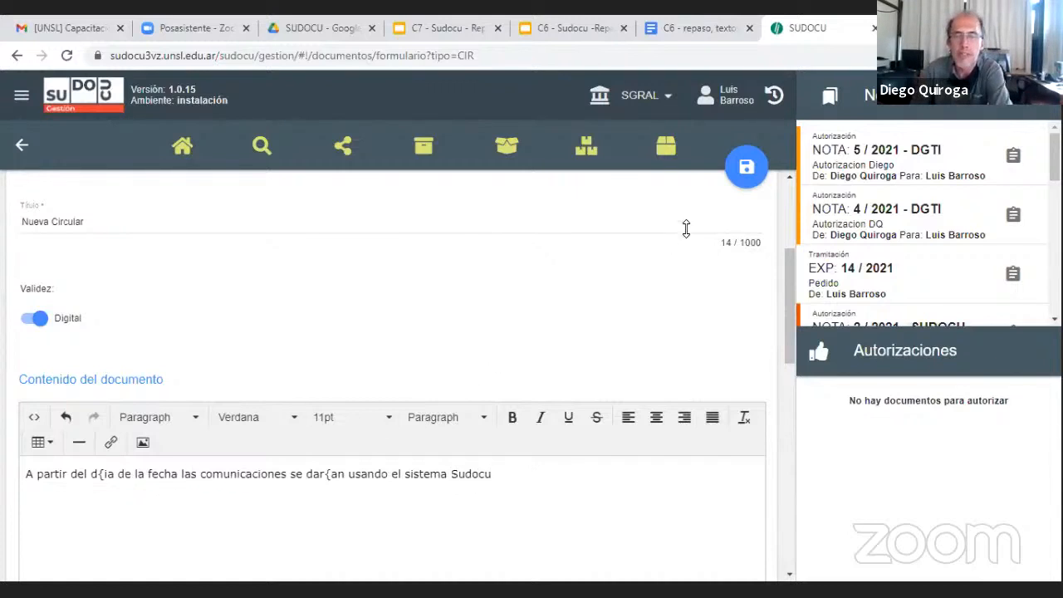
Create the circular "Nueva Circular" and authorize it
mouse_move(746, 172)
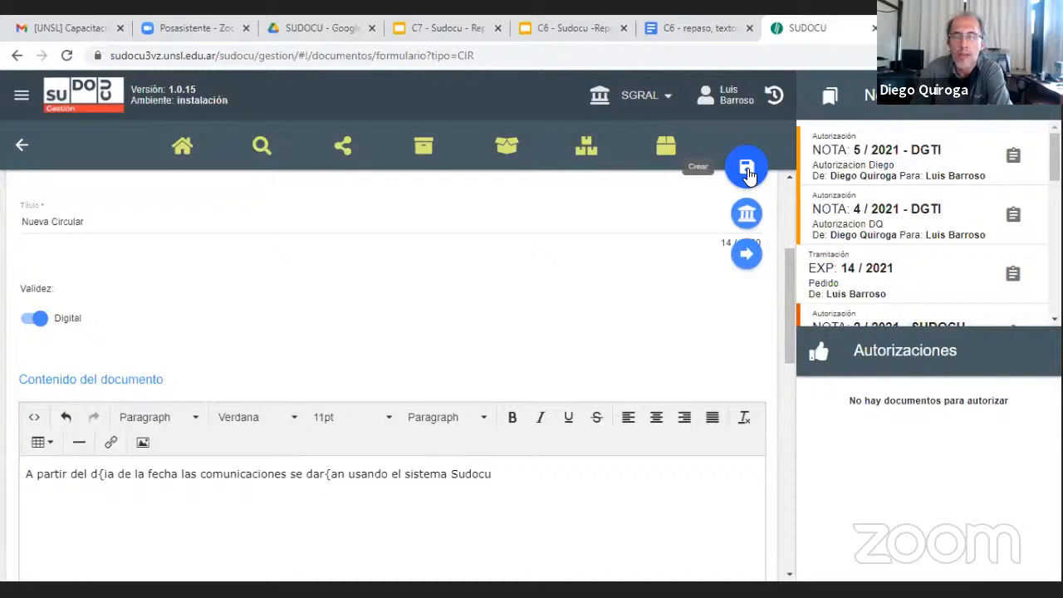
click(747, 171)
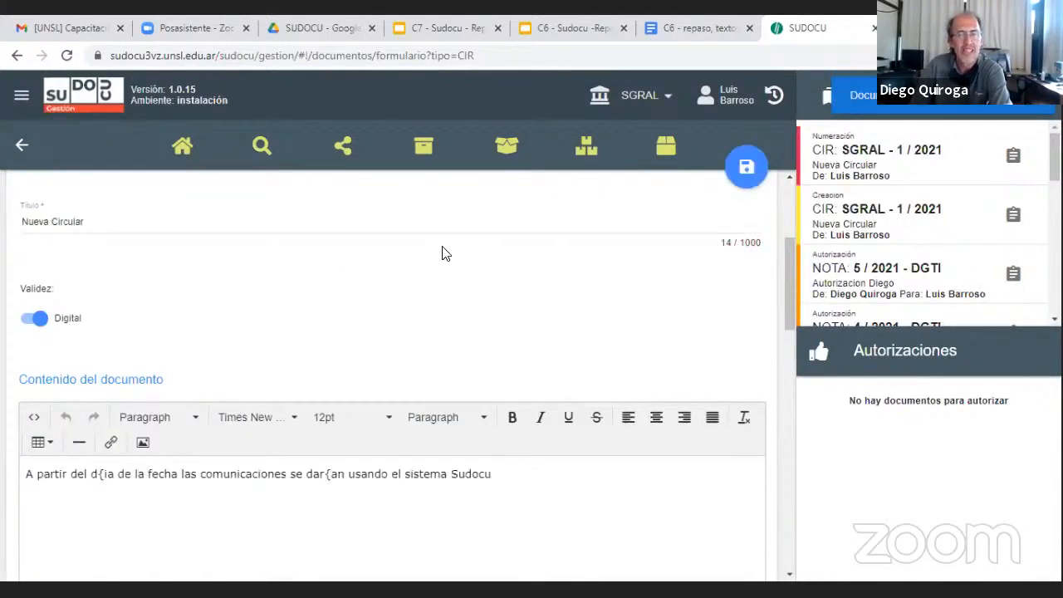
scroll(442, 254, down, 10)
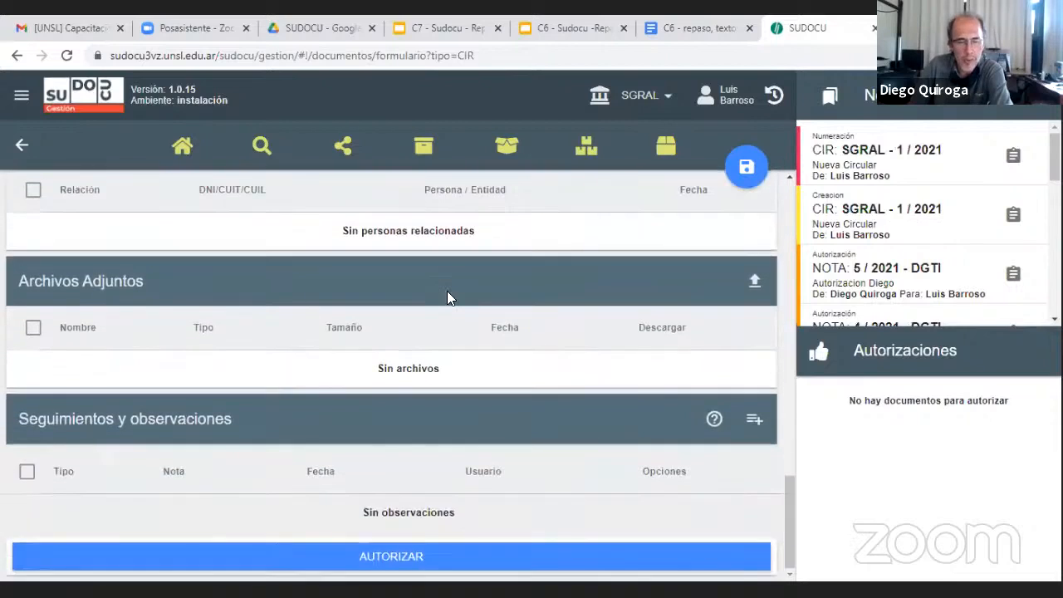
click(89, 557)
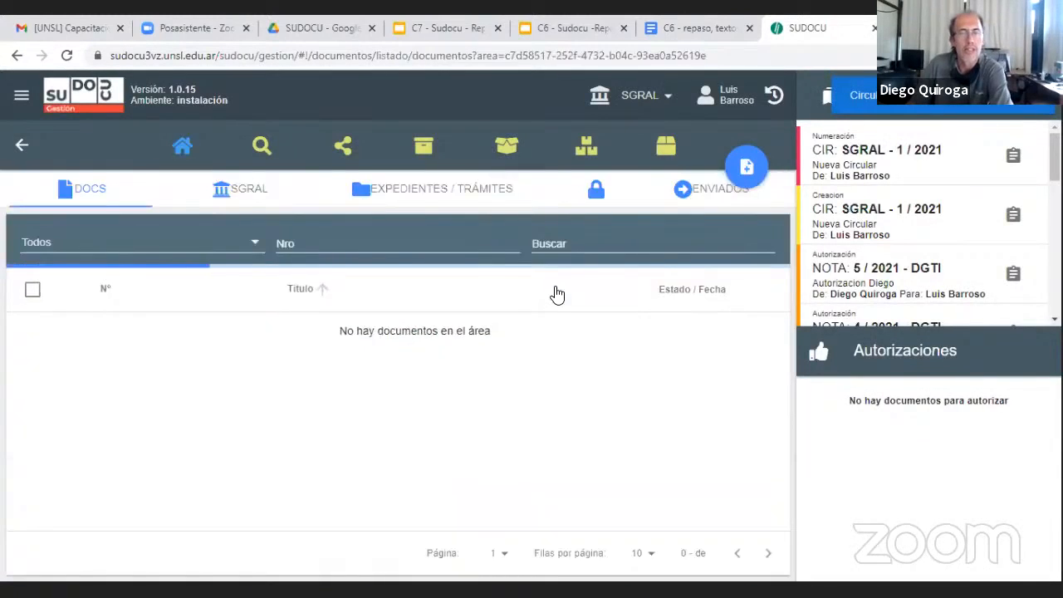
Open the sharing options for the circular "Nueva Circular" from the SGRAL archive
click(423, 151)
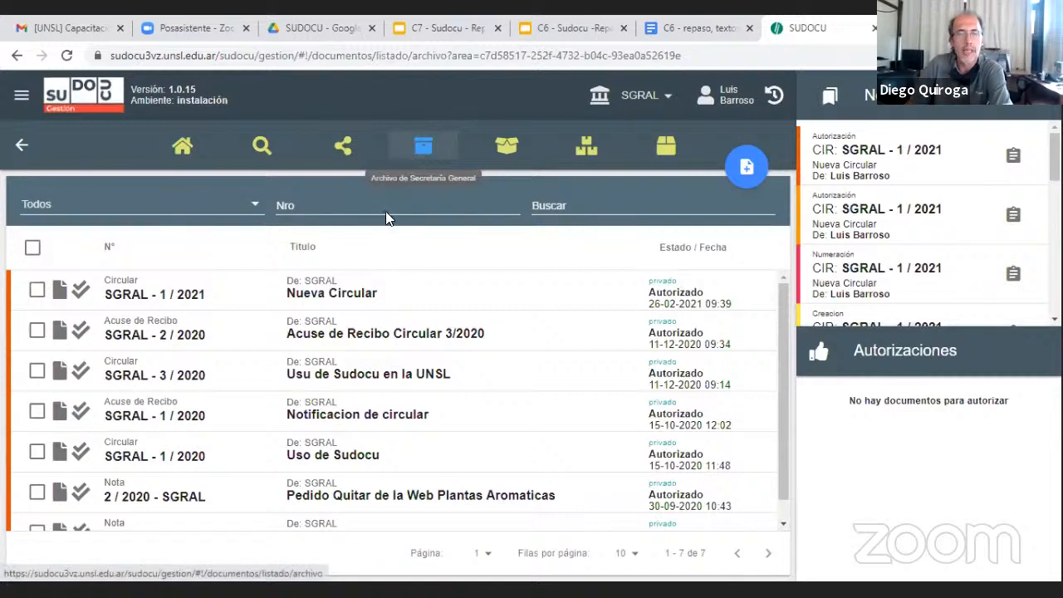
click(36, 290)
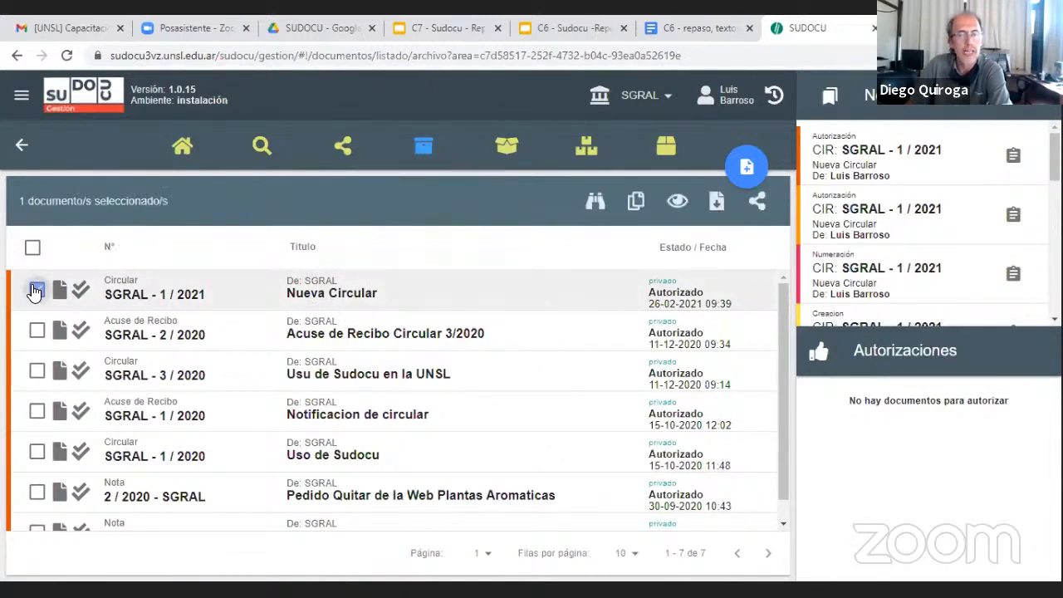
click(756, 206)
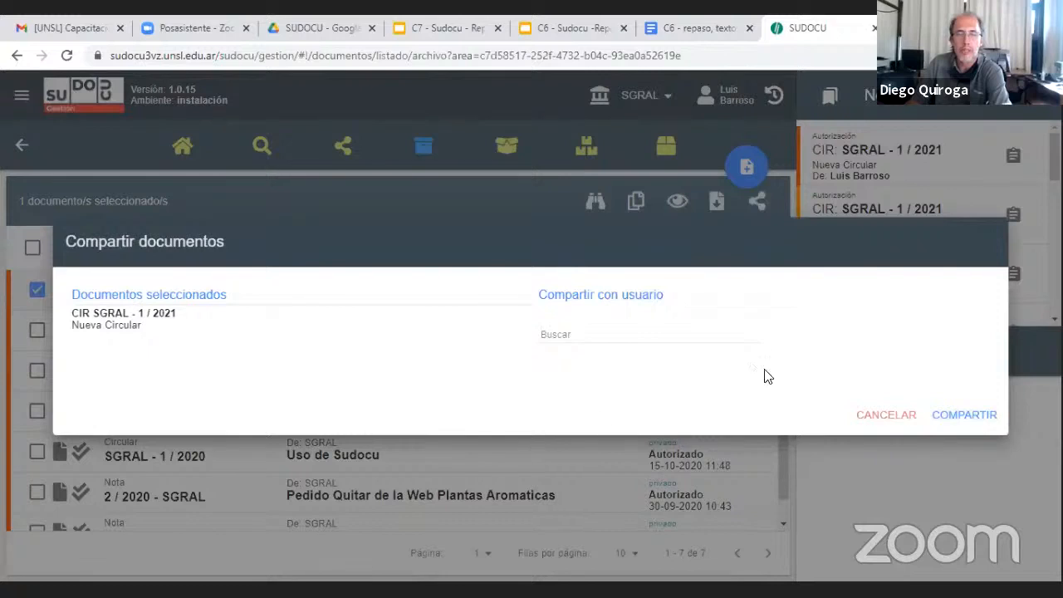
Search for two users by surname, add both as recipients of the circular, and cancel the sharing
click(609, 329)
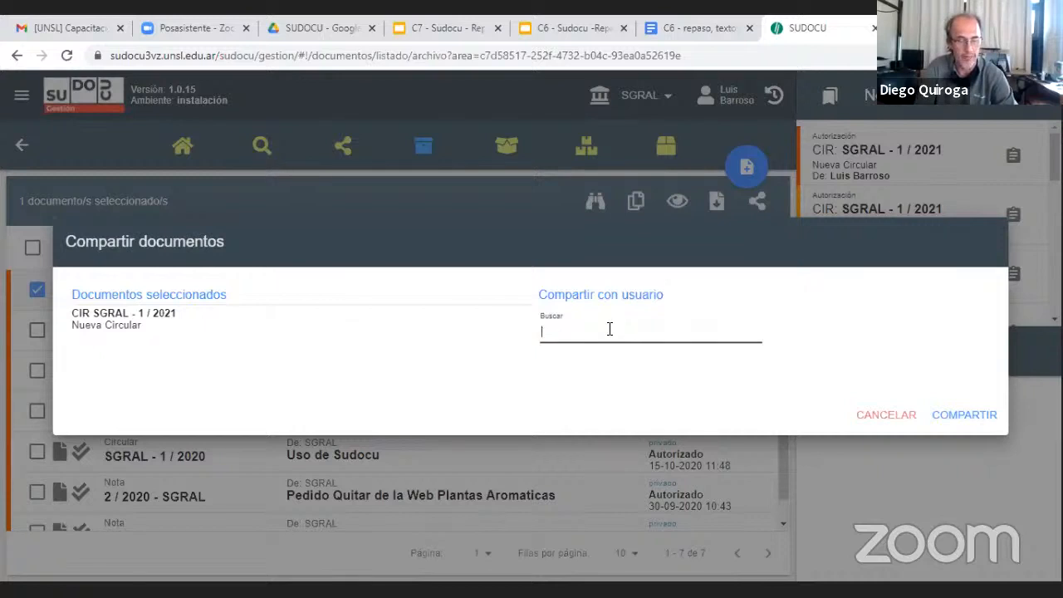
text(Saitu)
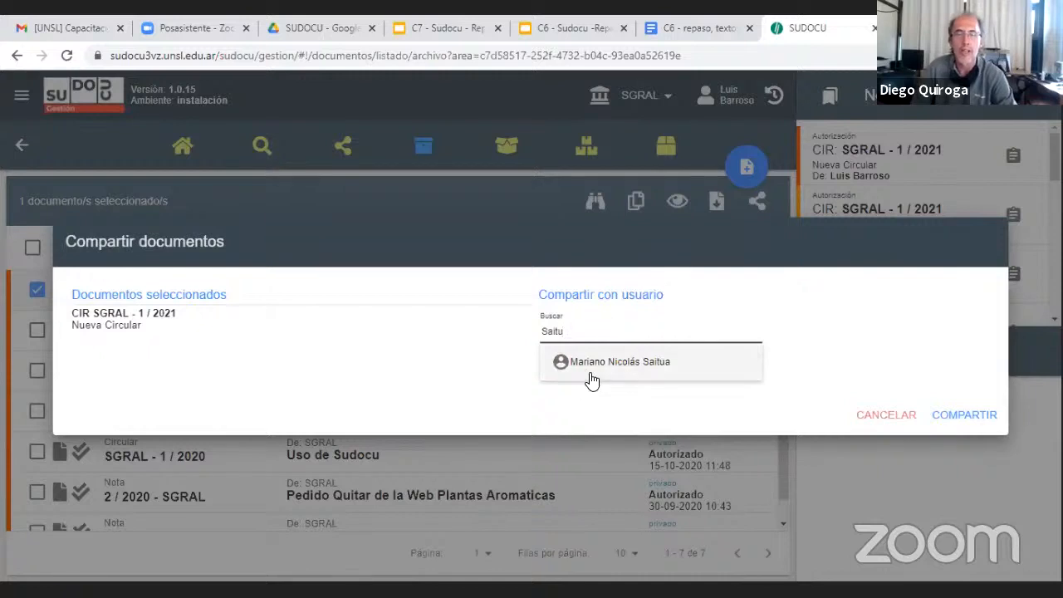
click(591, 379)
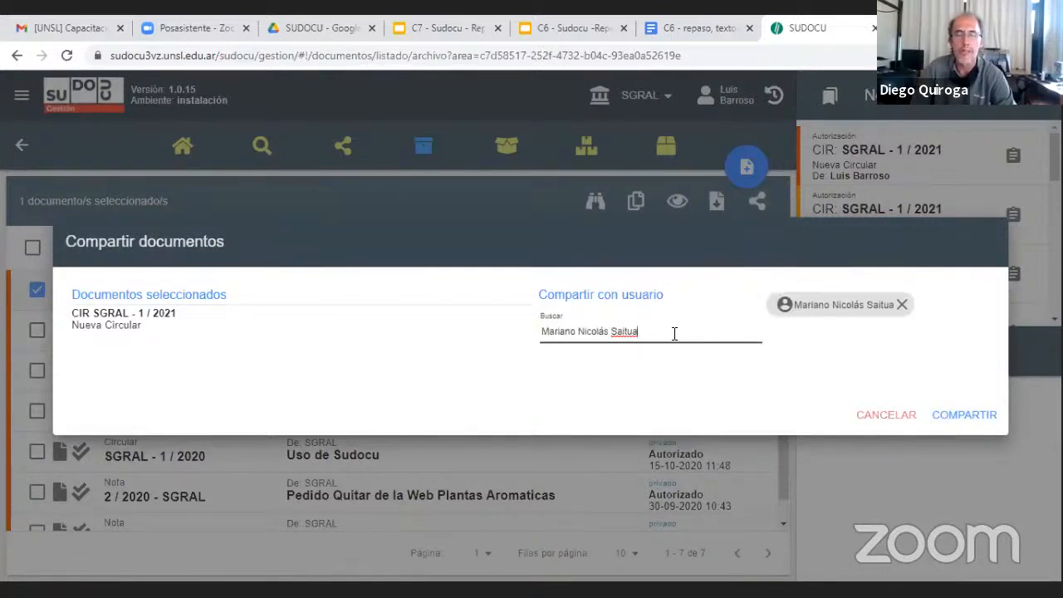
drag(674, 333, 542, 330)
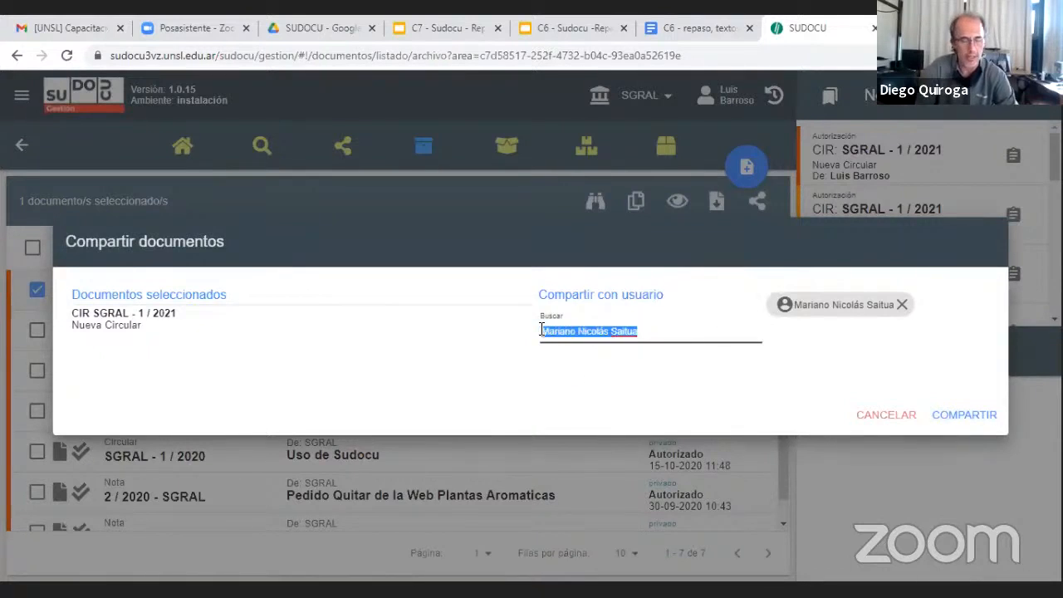
text(Altemir)
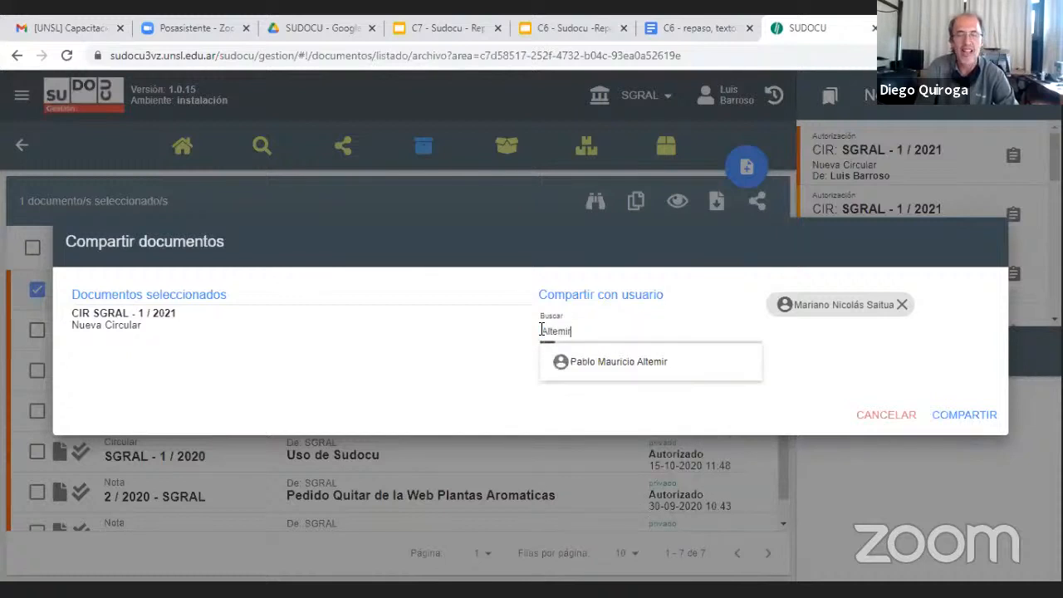
click(627, 361)
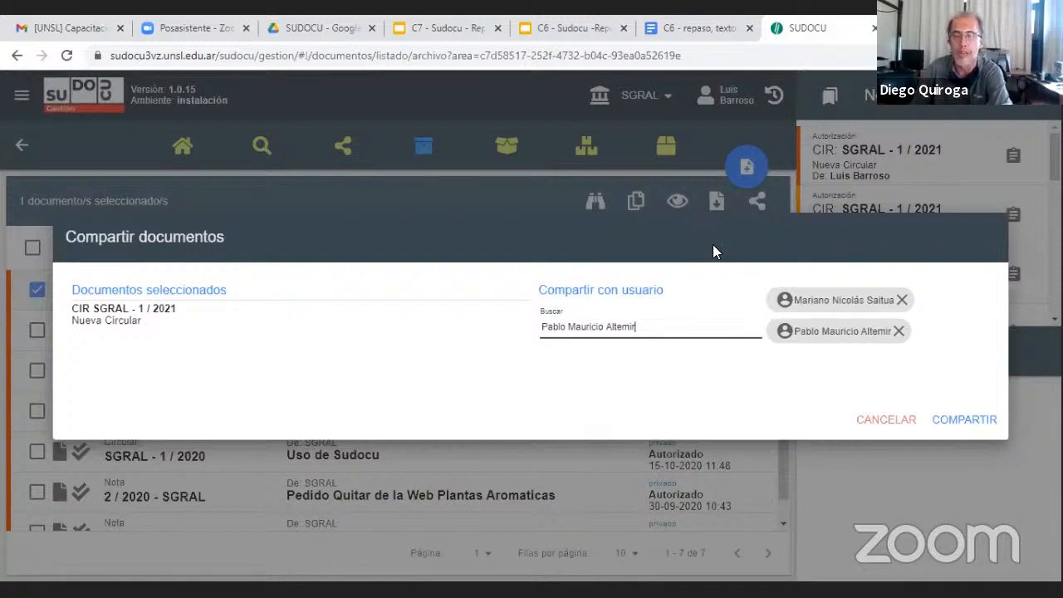
click(638, 241)
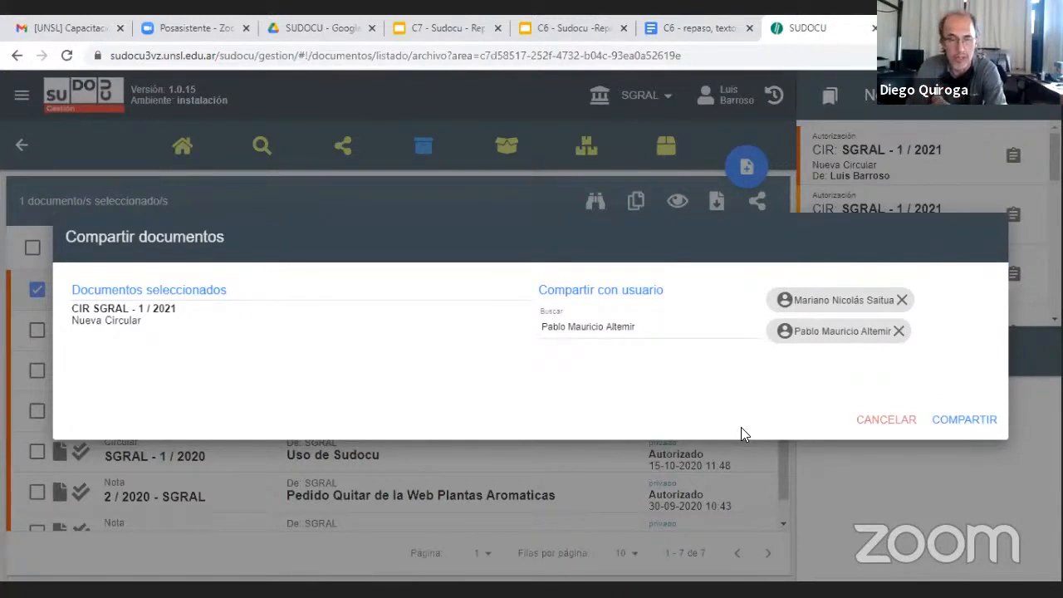
click(886, 420)
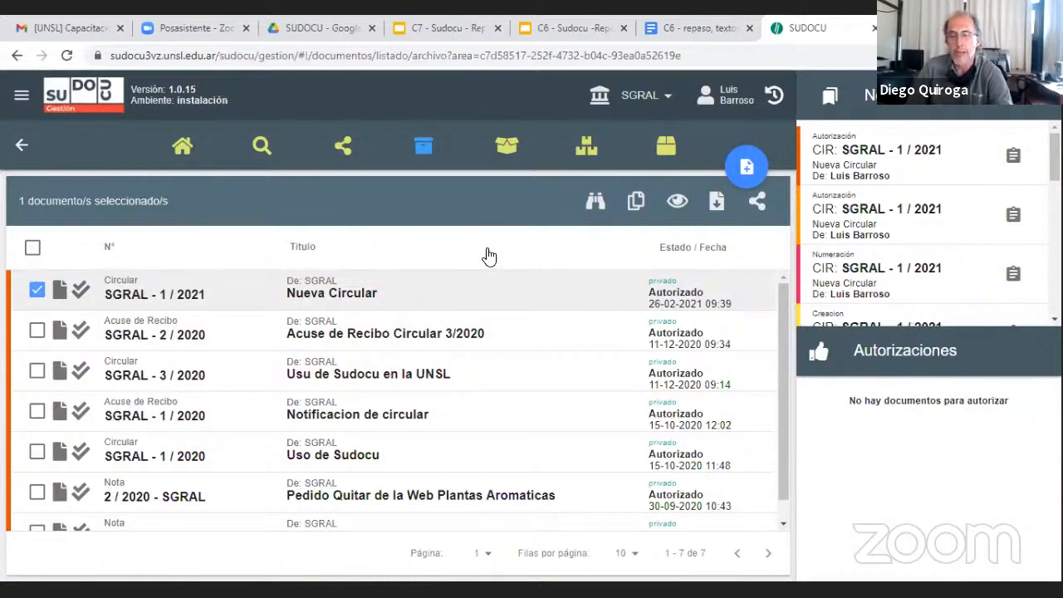
Start a new Acuse de Recibo in the SGRAL area and title it "Acuse de recibo de Circular"
click(742, 171)
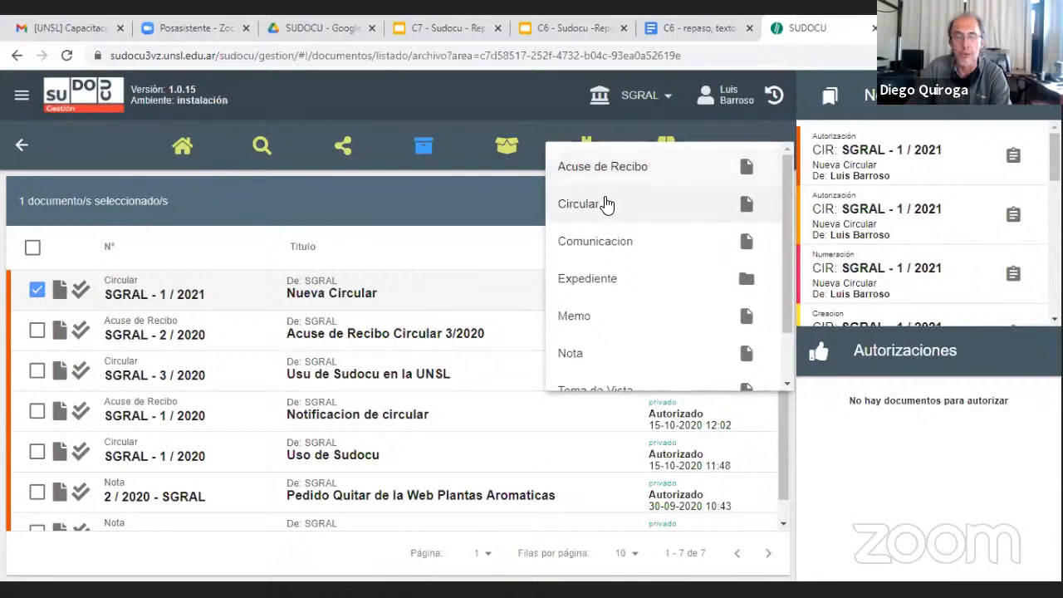
scroll(609, 214, down, 1)
scroll(609, 213, up, 1)
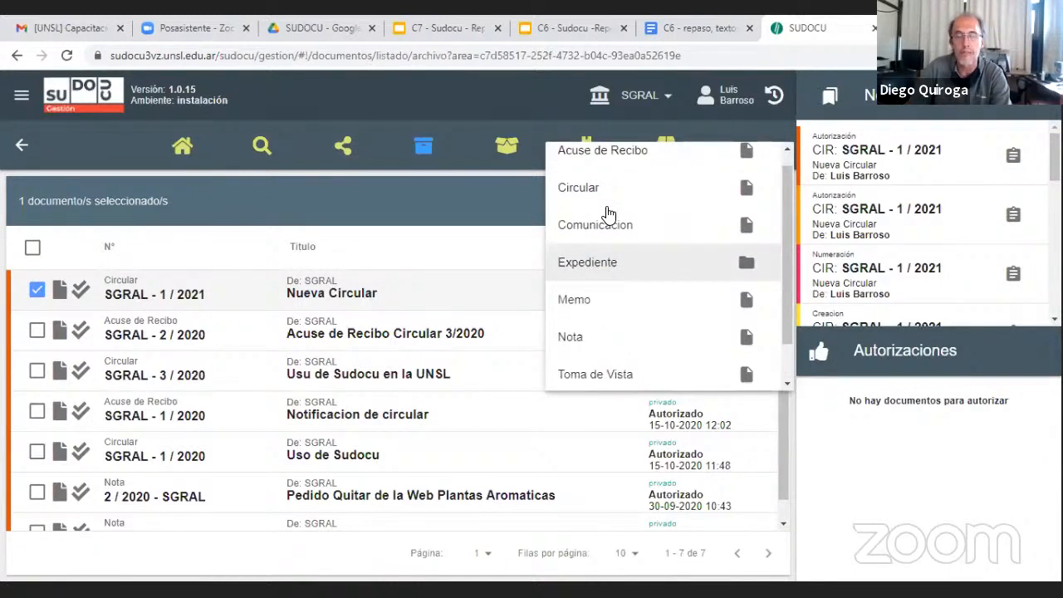
scroll(609, 214, down, 1)
scroll(611, 249, up, 2)
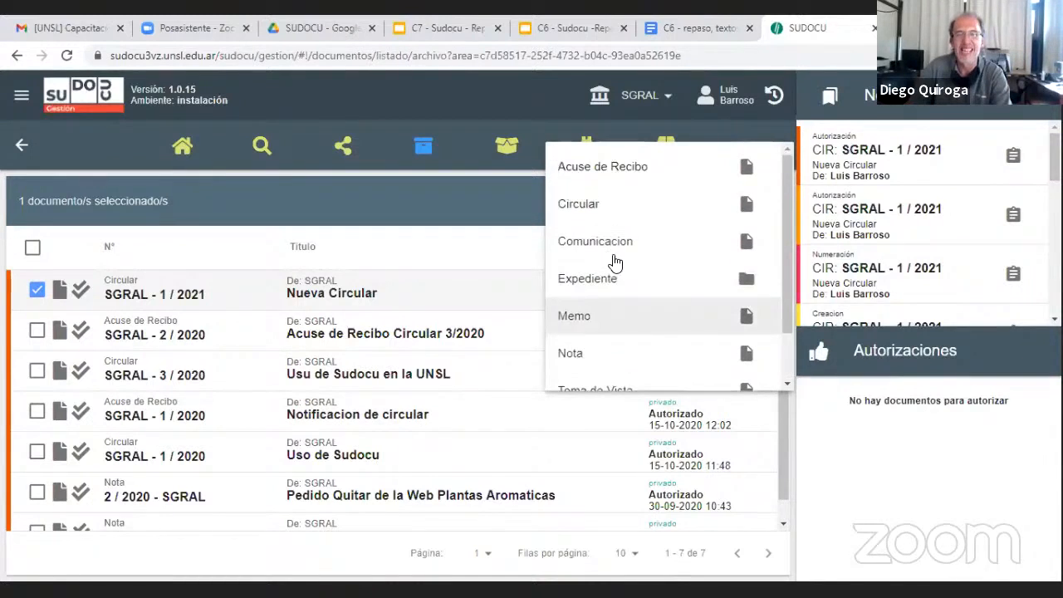
click(586, 167)
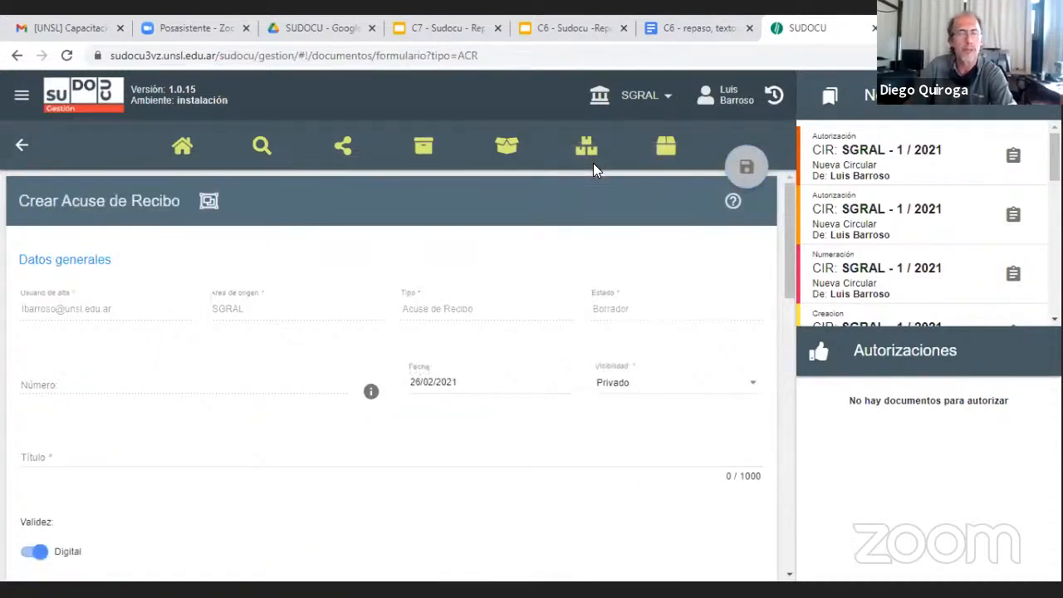
click(105, 455)
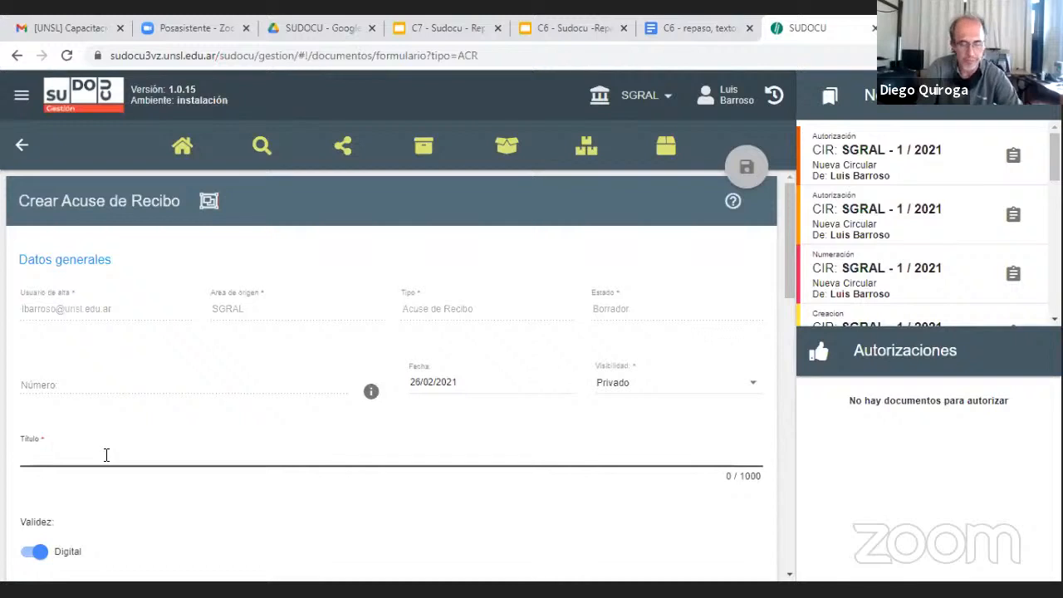
text(A)
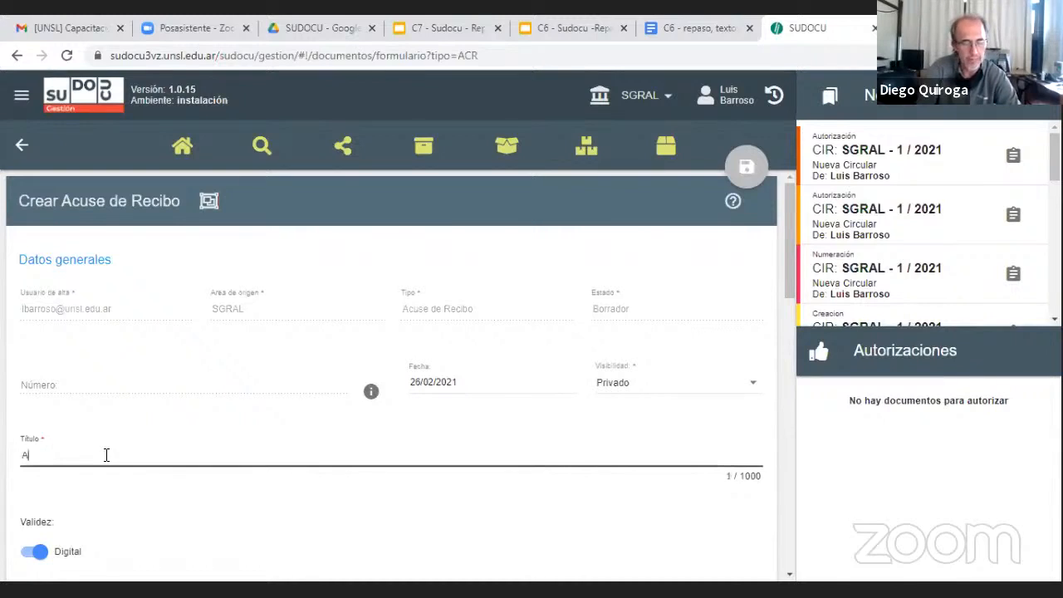
text(cuse de recibo )
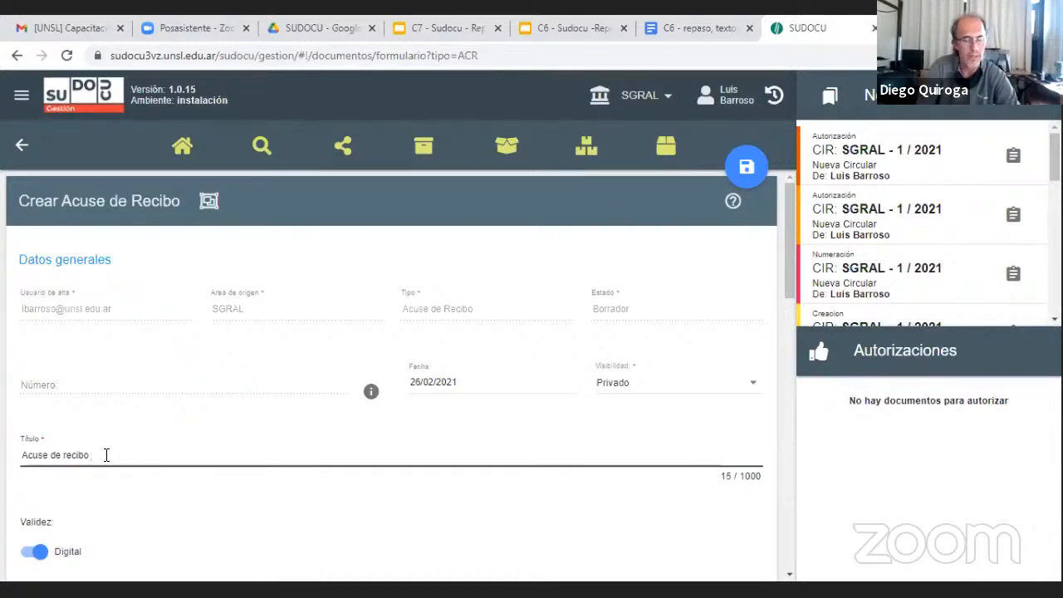
text( de Circular)
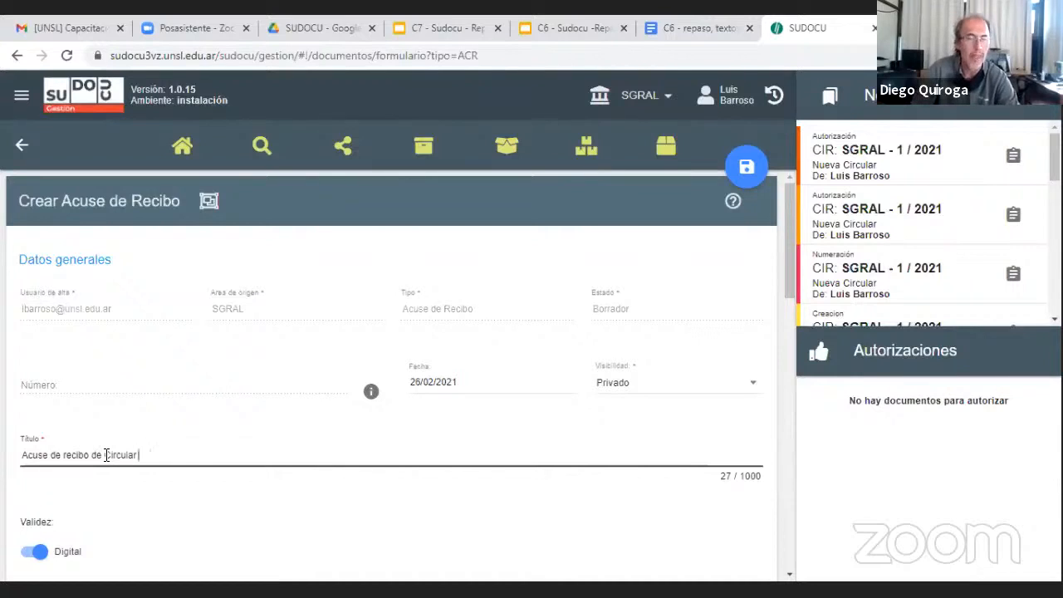
Write "Notificado." as the content of the Acuse de Recibo
scroll(232, 440, down, 5)
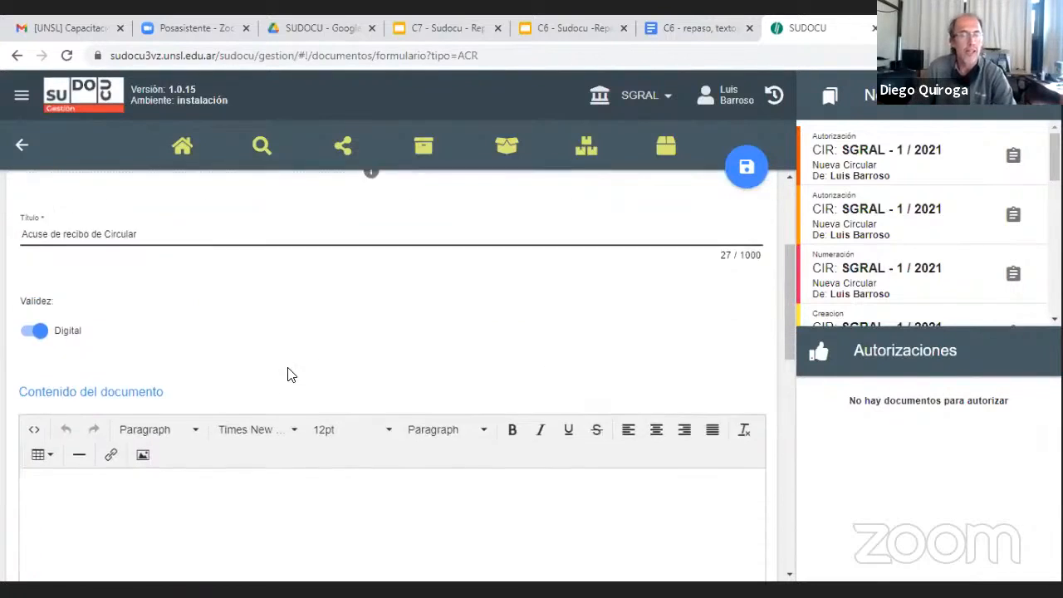
scroll(290, 375, down, 1)
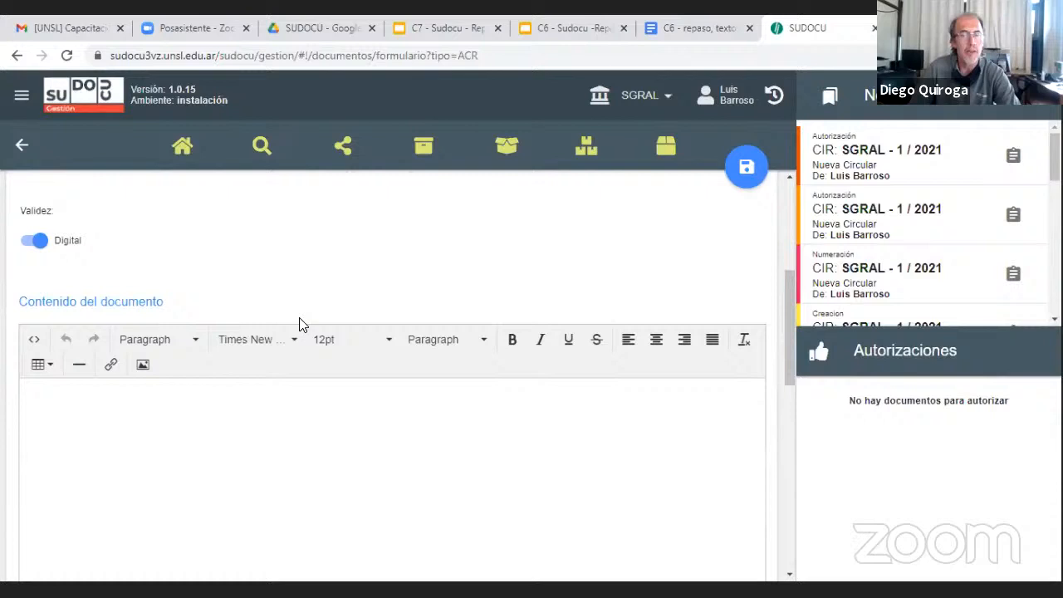
click(217, 418)
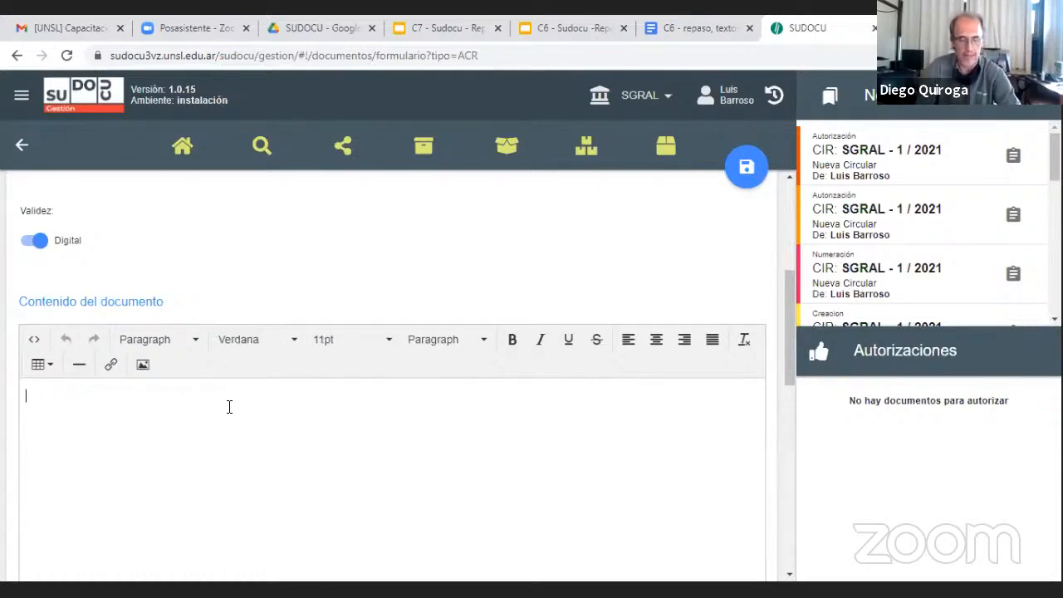
text(Notific)
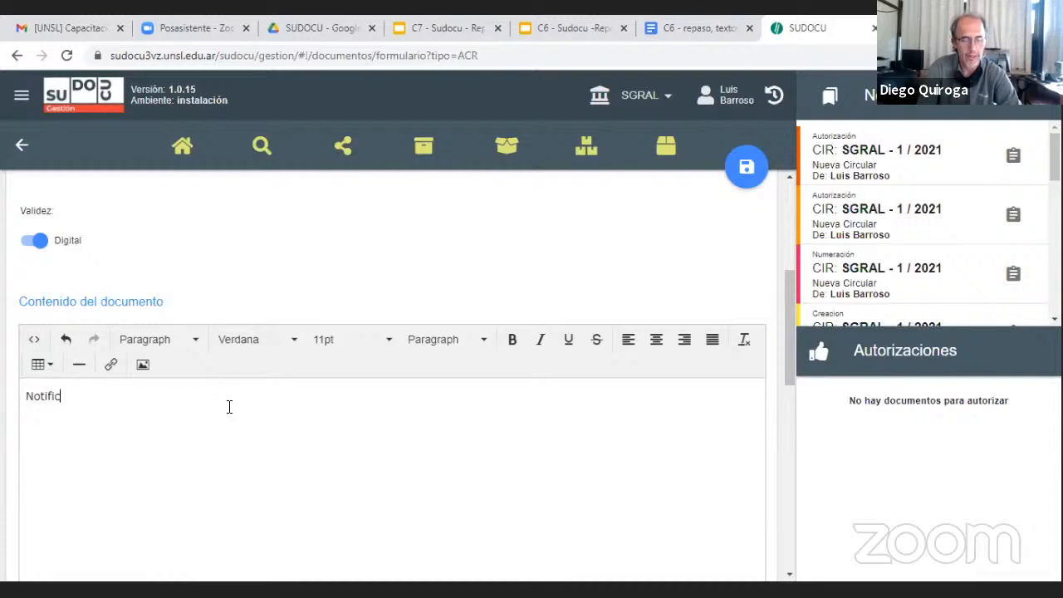
text(ado.)
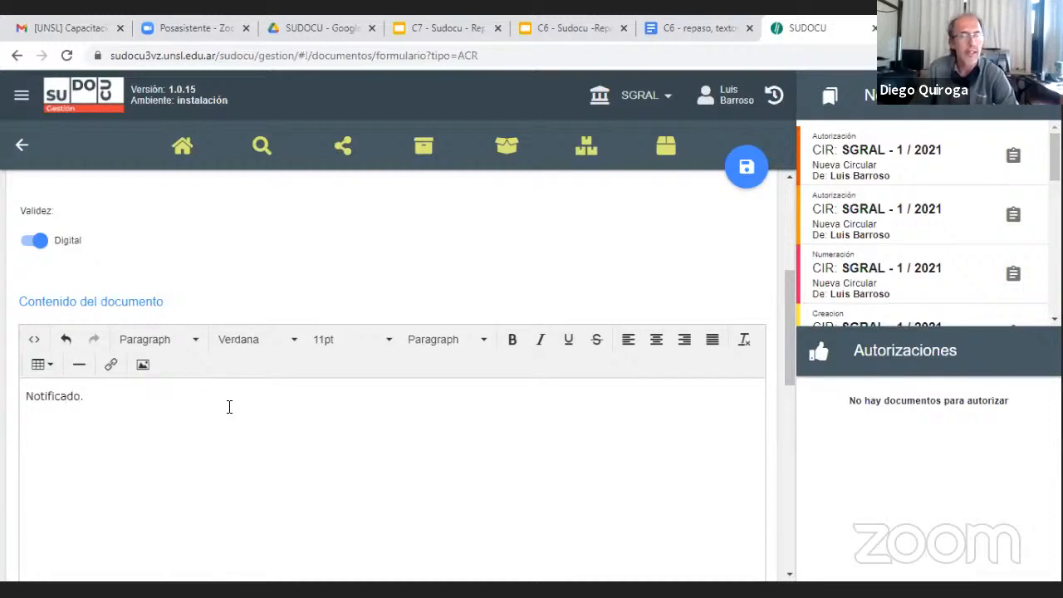
Create the Acuse de Recibo document with the entered title and content
scroll(294, 342, down, 10)
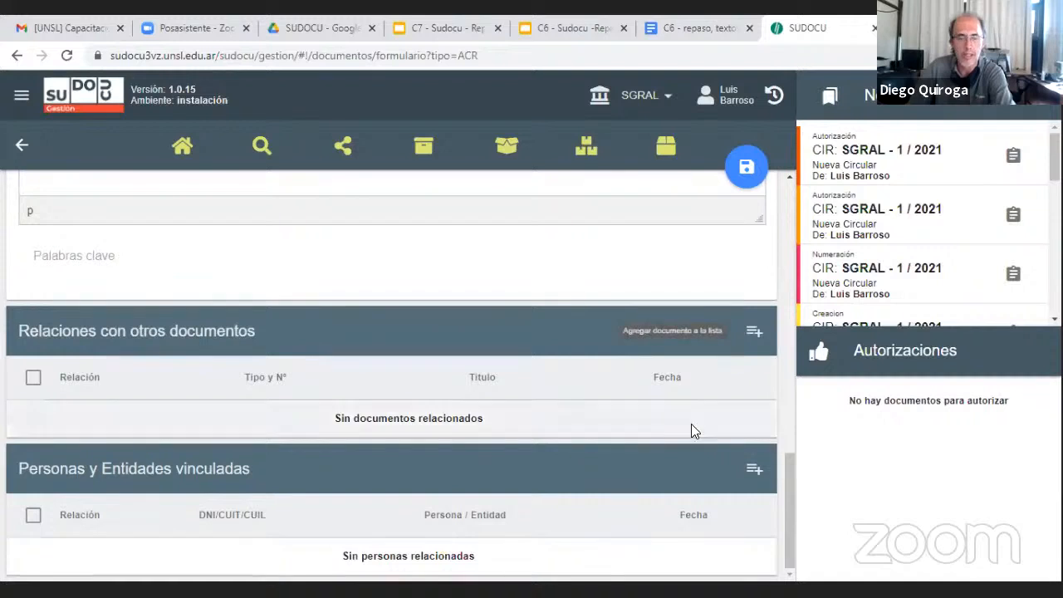
scroll(733, 285, up, 3)
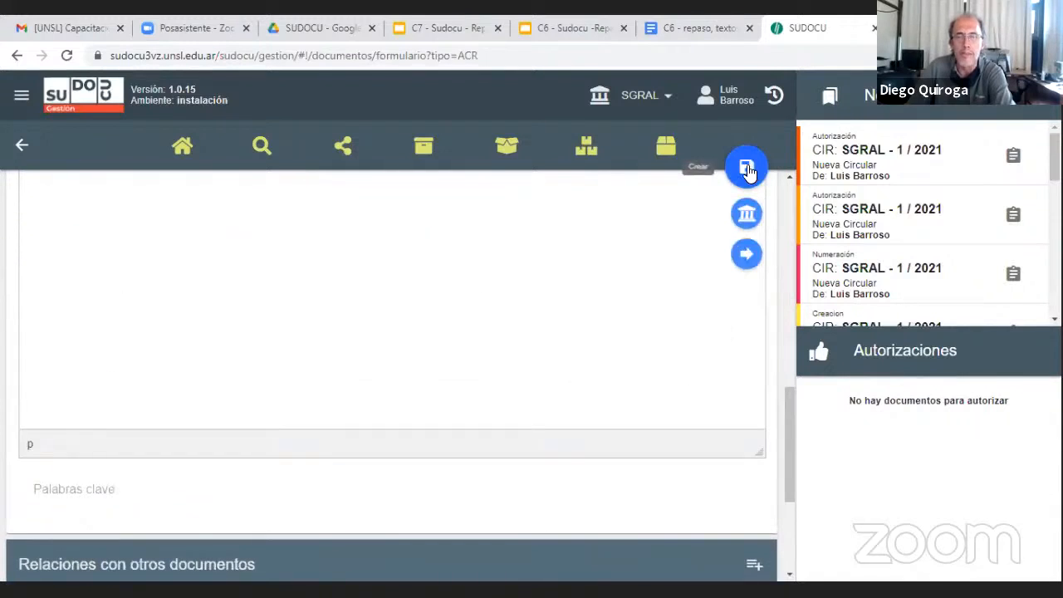
click(750, 171)
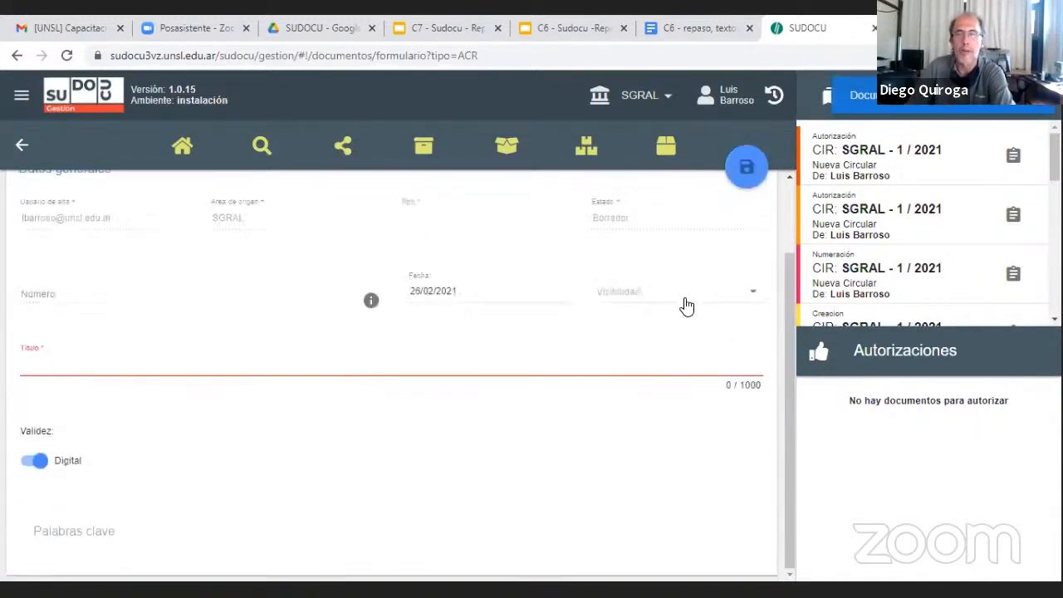
Relate the circular "Nueva Circular" (SGRAL - 1 / 2021) to the Acuse de Recibo with the relation "vinculado a"
scroll(510, 265, down, 8)
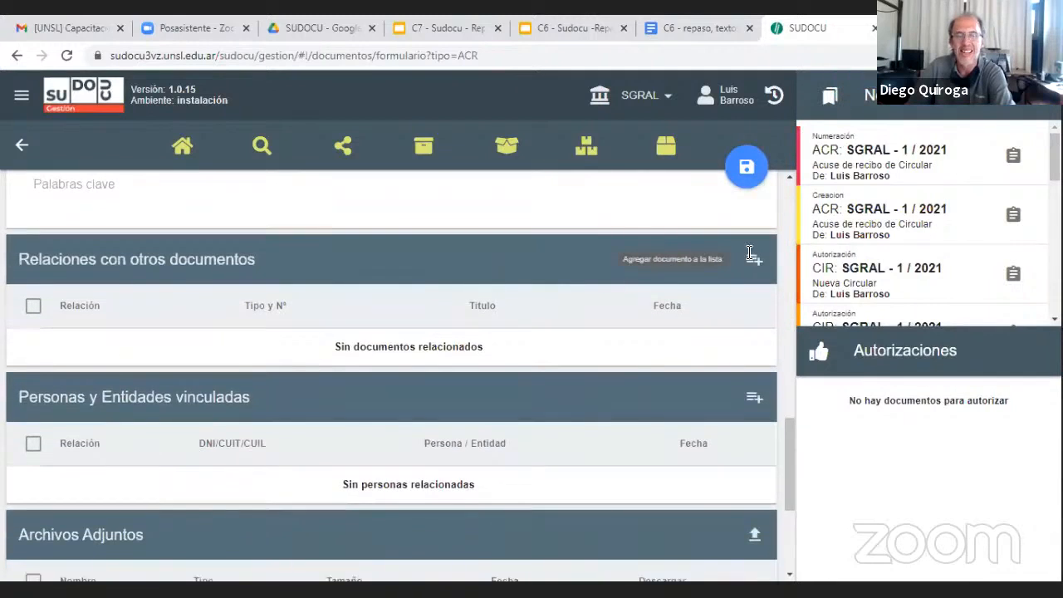
click(752, 261)
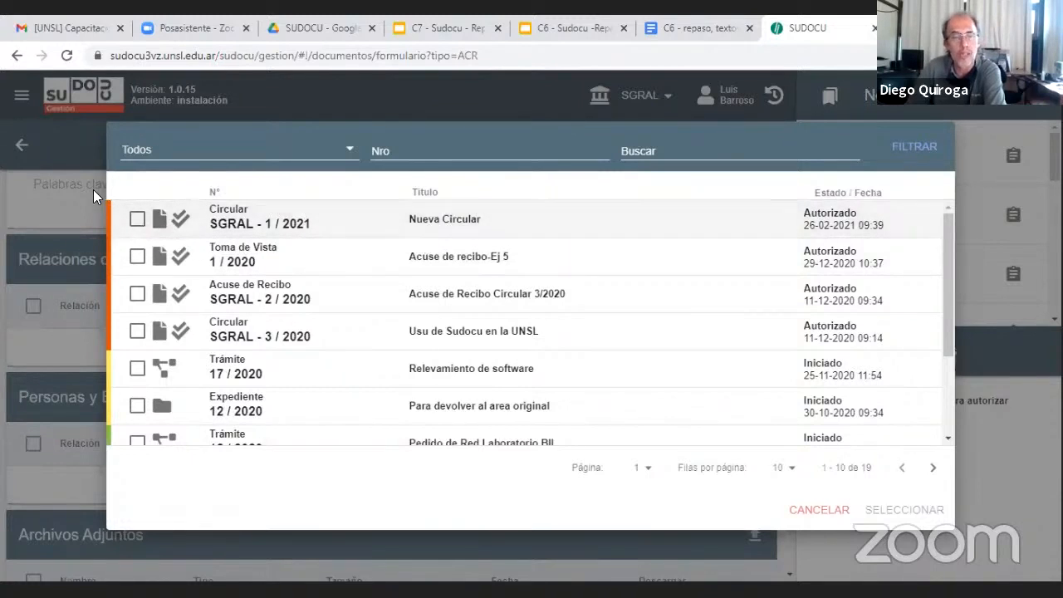
click(137, 219)
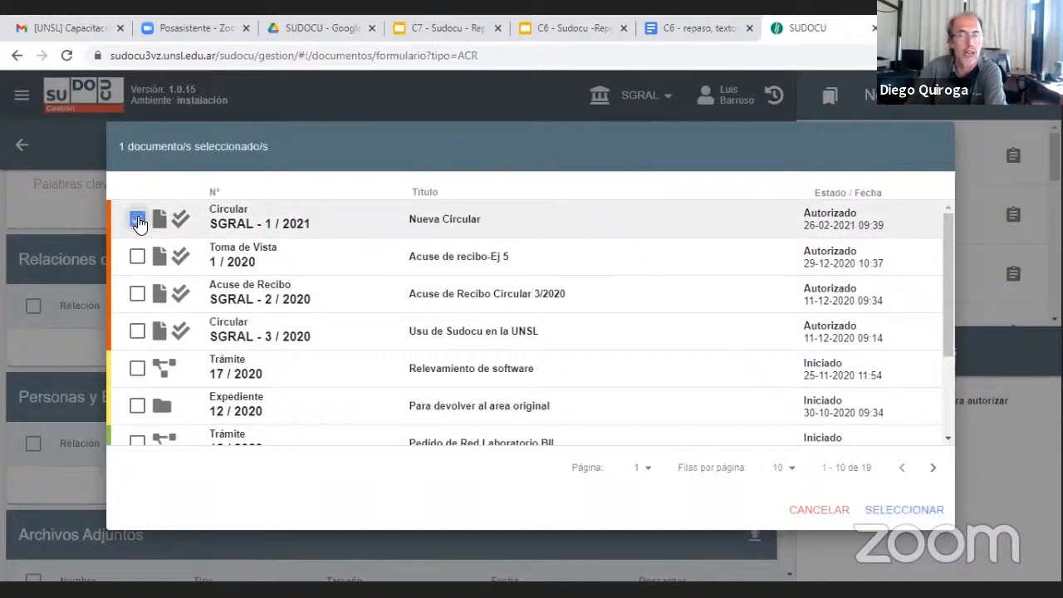
click(908, 507)
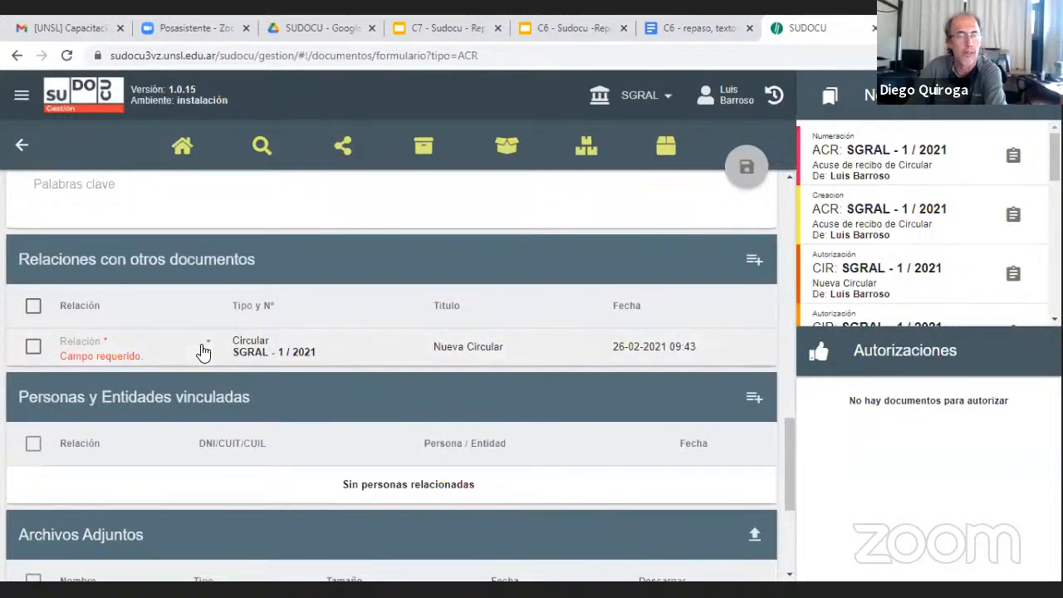
click(196, 347)
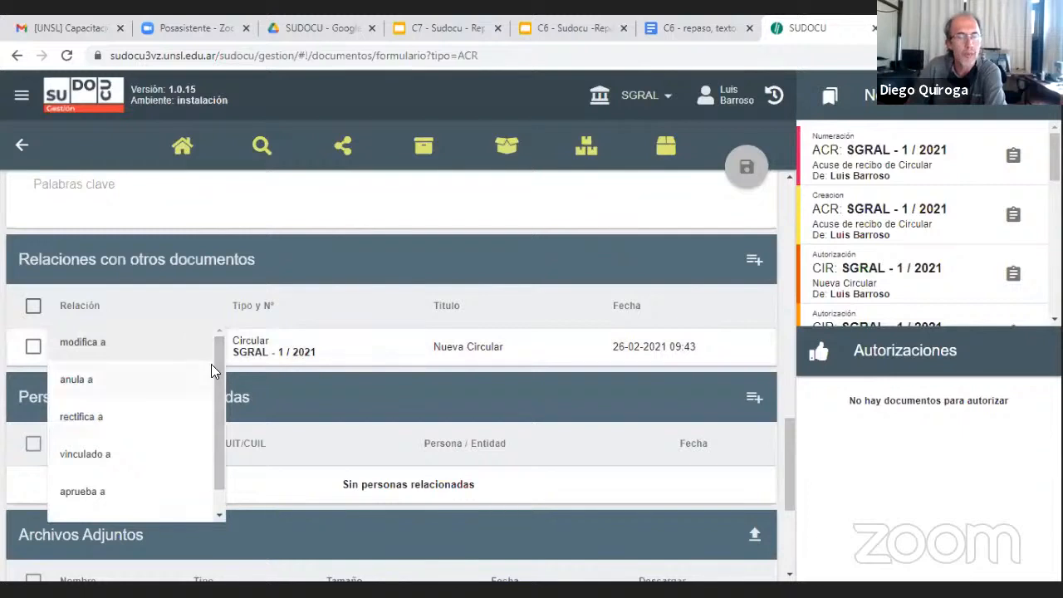
mouse_move(216, 365)
mouse_down()
mouse_move(219, 397)
mouse_move(219, 359)
mouse_up()
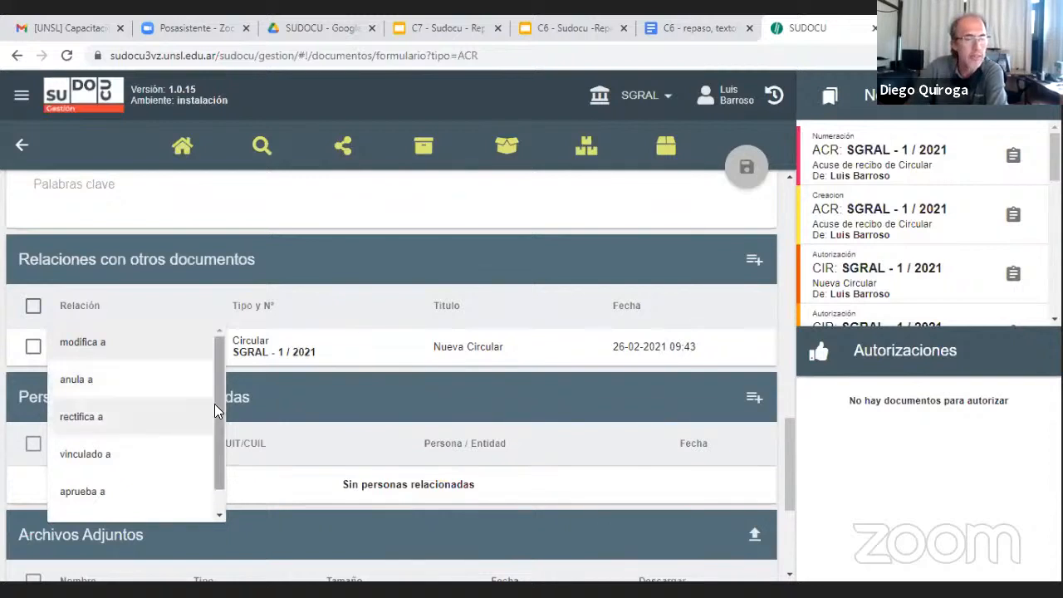
drag(220, 397, 220, 427)
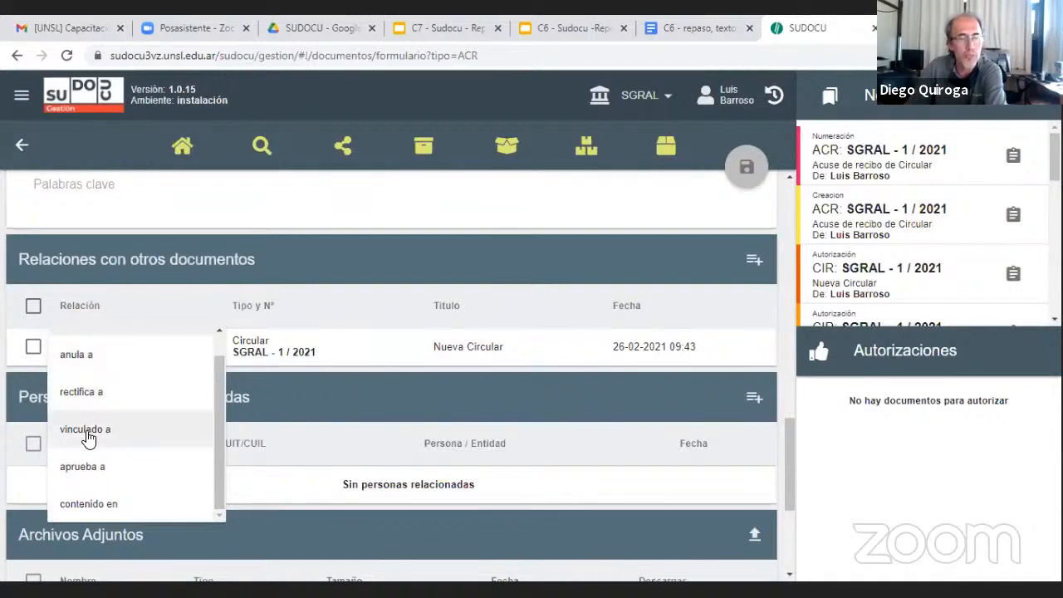
click(88, 434)
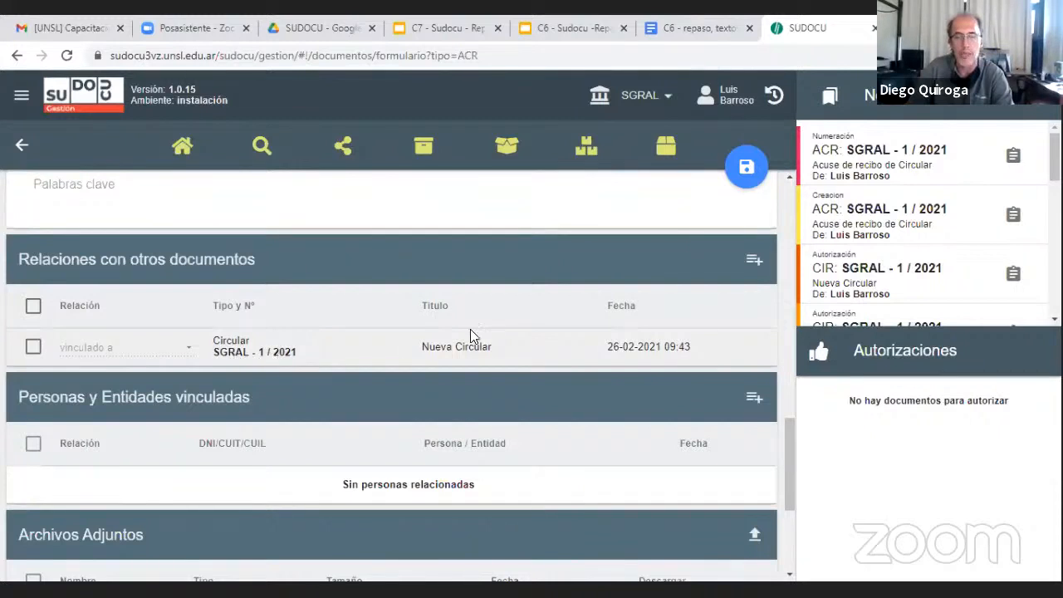
Save the Acuse de Recibo draft with its related circular and return to the documents list
mouse_move(748, 172)
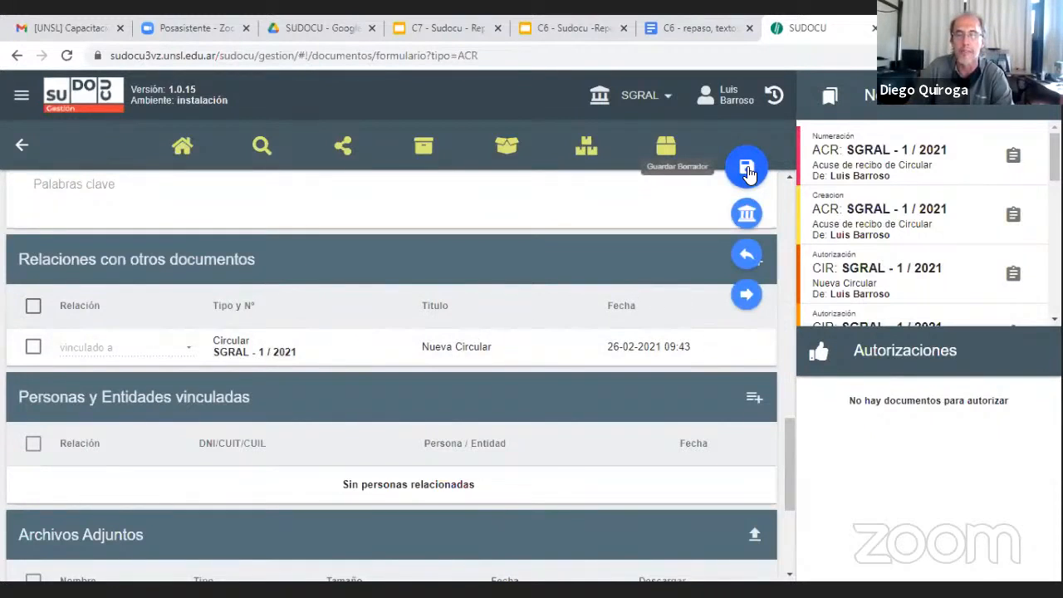
click(748, 172)
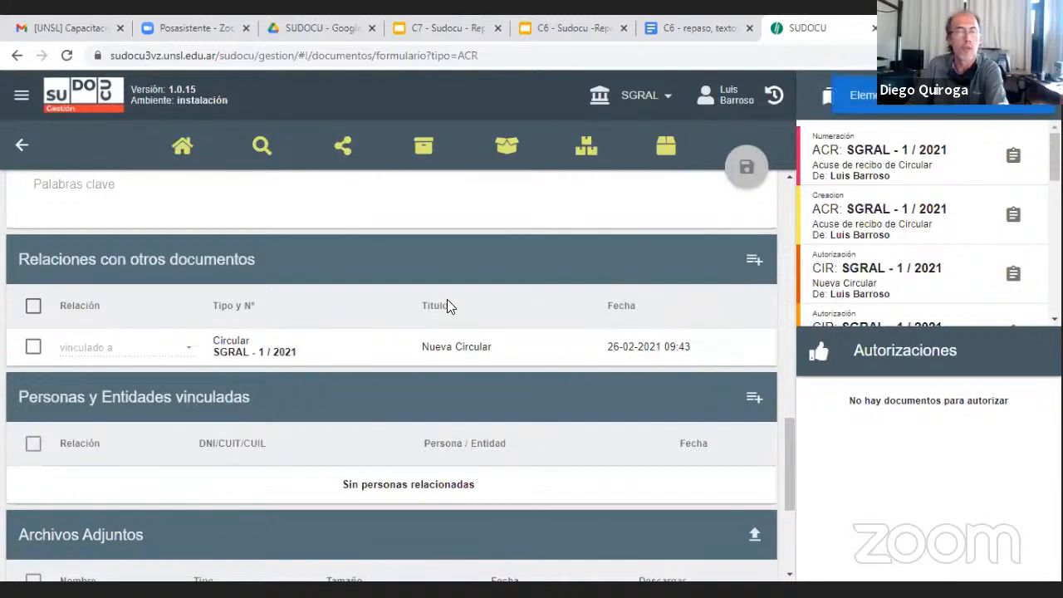
scroll(446, 304, up, 2)
scroll(440, 314, up, 6)
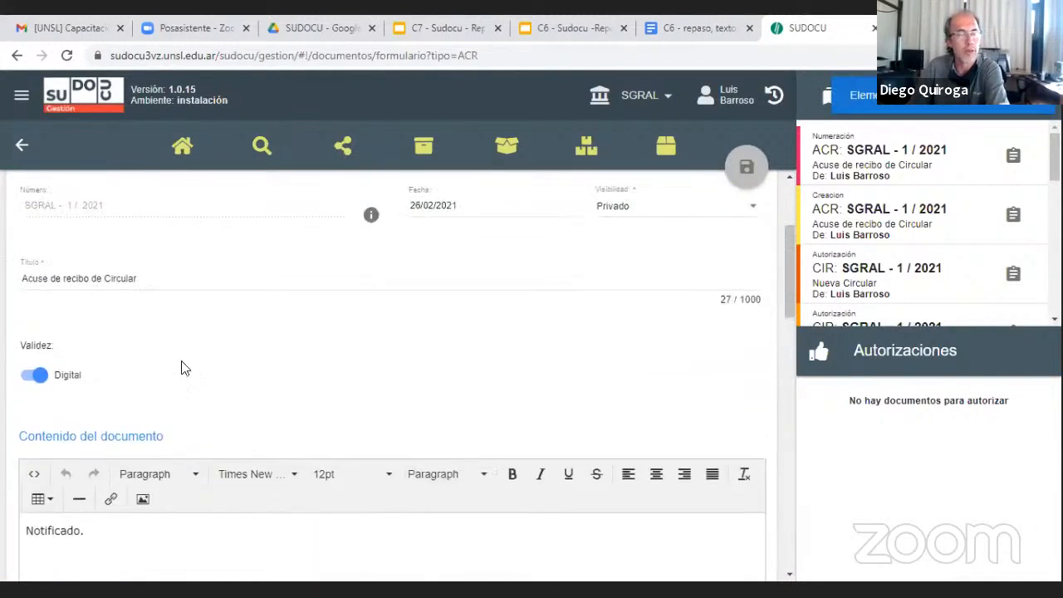
click(183, 145)
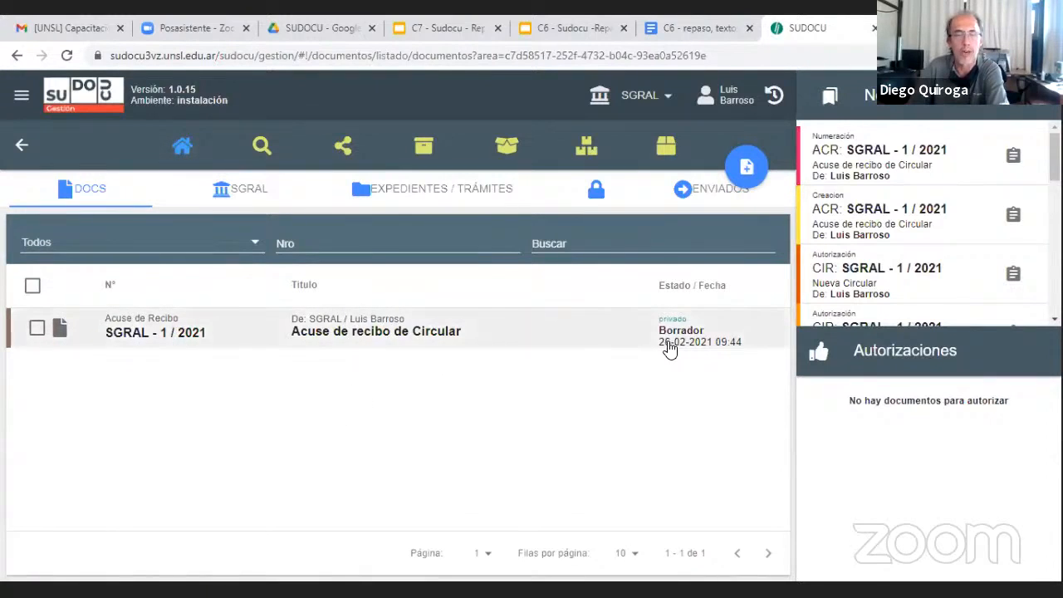
Close the draft "Acuse de recibo de Circular" for authorization and add the authorizer from MENTR, Mesa General de Entradas
click(37, 329)
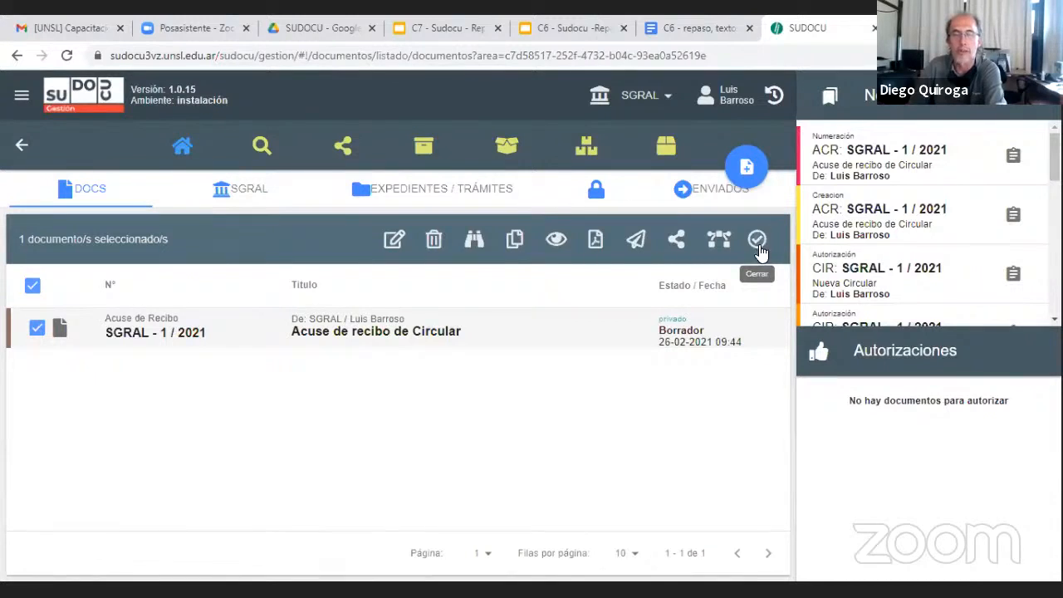
click(761, 245)
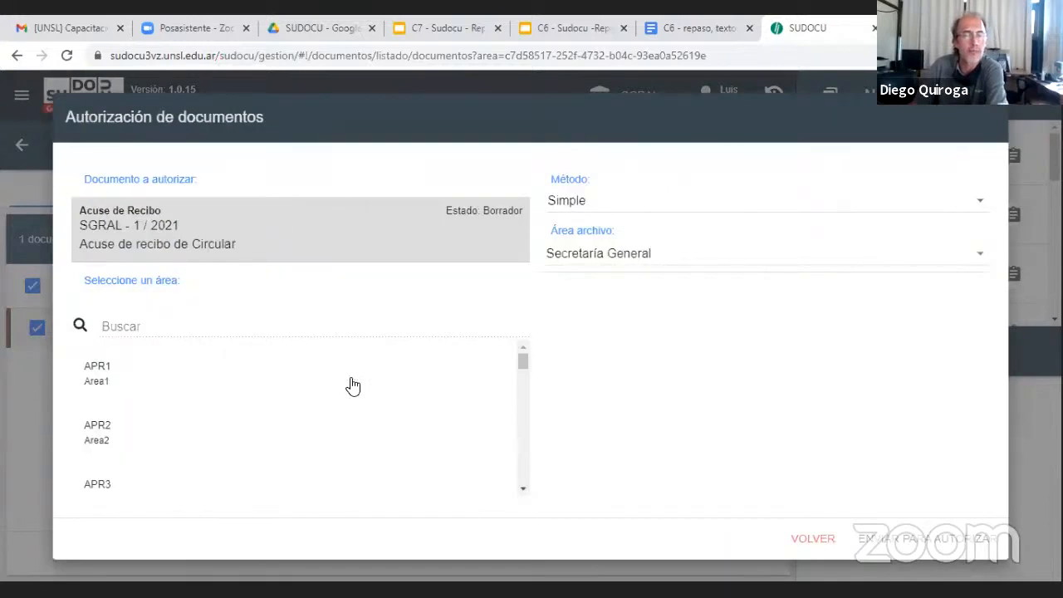
click(420, 316)
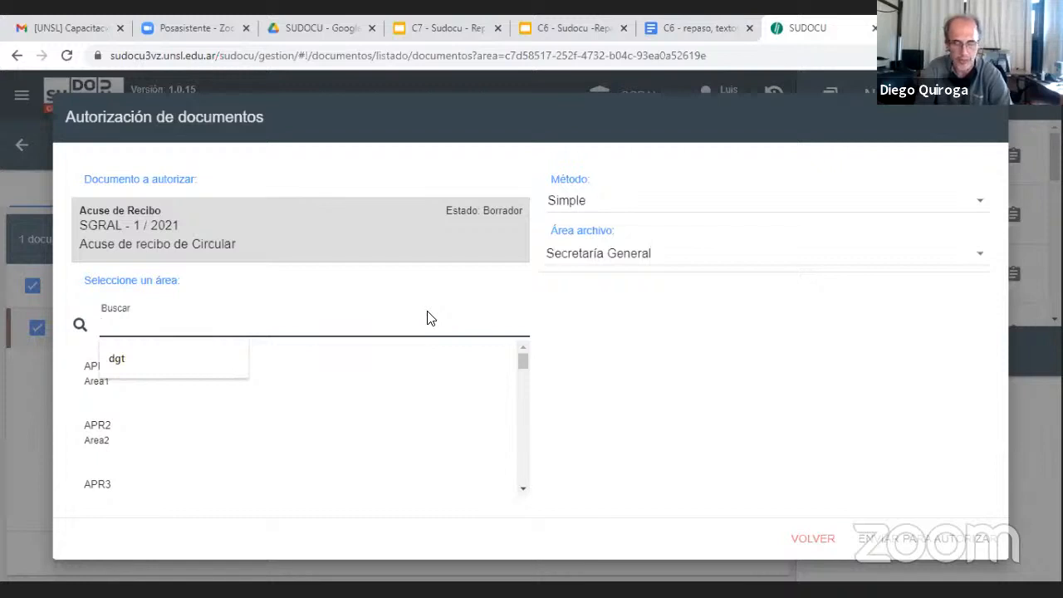
text(Mesa)
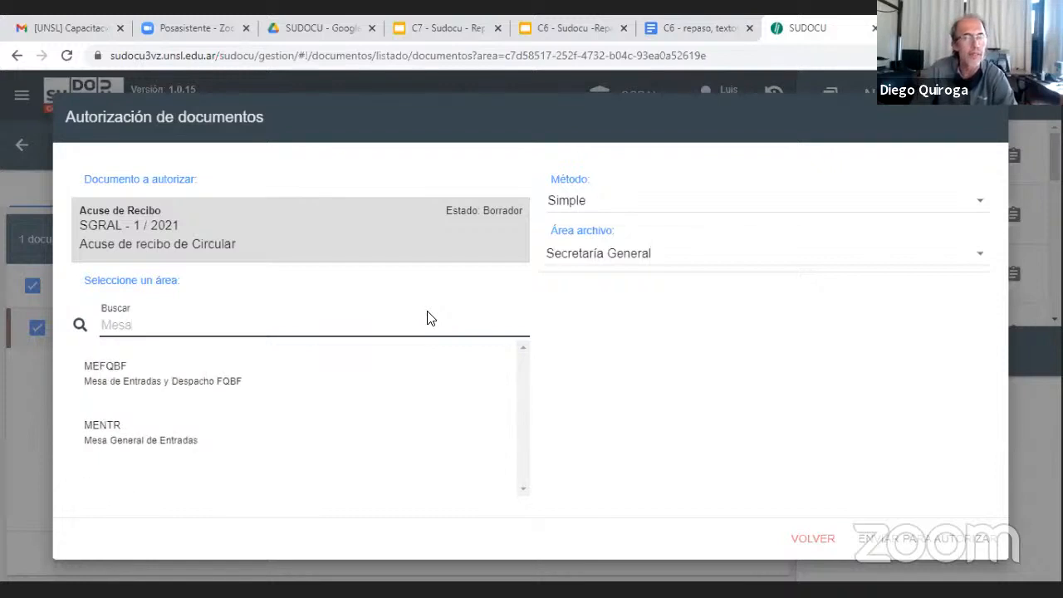
click(137, 447)
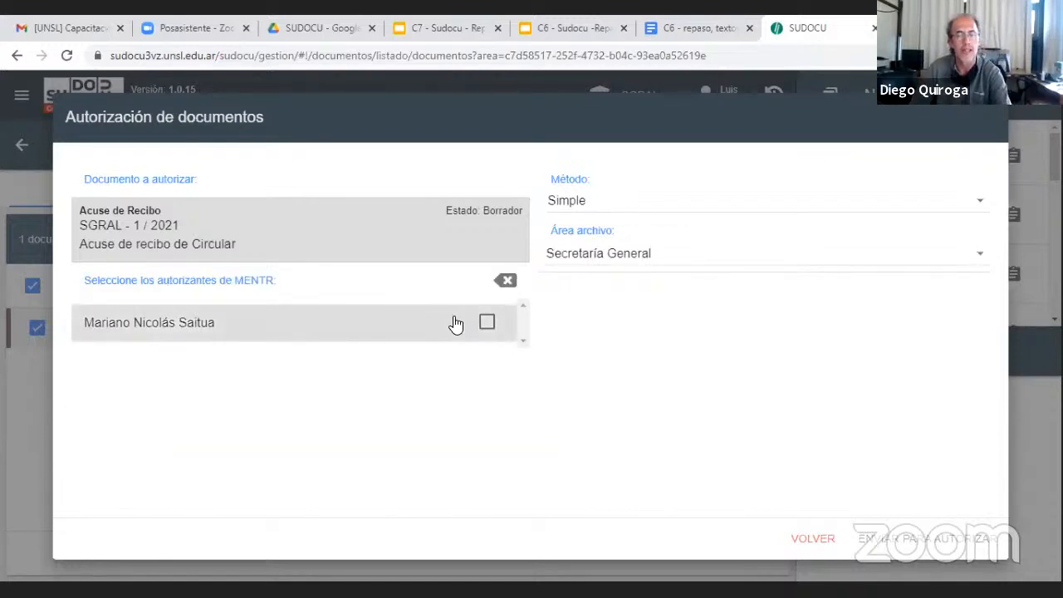
click(489, 324)
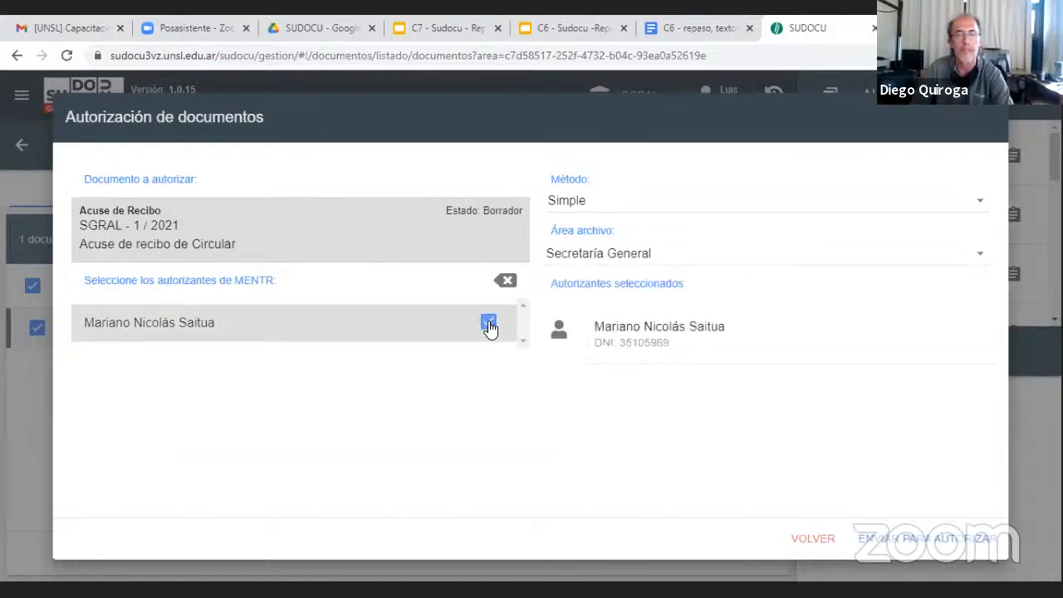
Search the areas for "general" and add the second listed authorizer of DGTI, Dirección General de Tecnología de Información
click(504, 282)
click(386, 322)
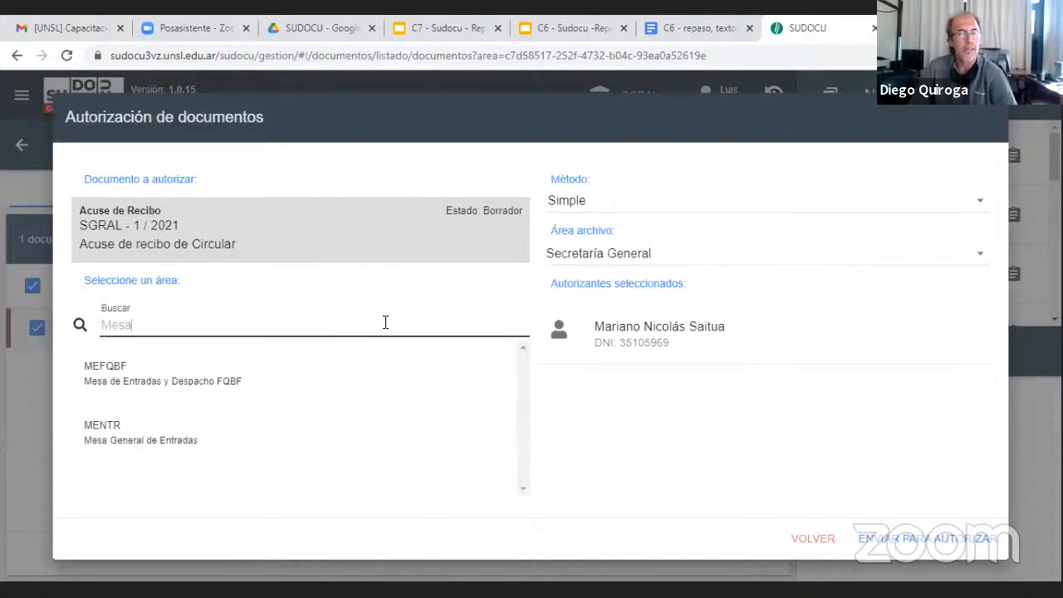
key(BackSpace)
key(BackSpace)
key(BackSpace)
key(BackSpace)
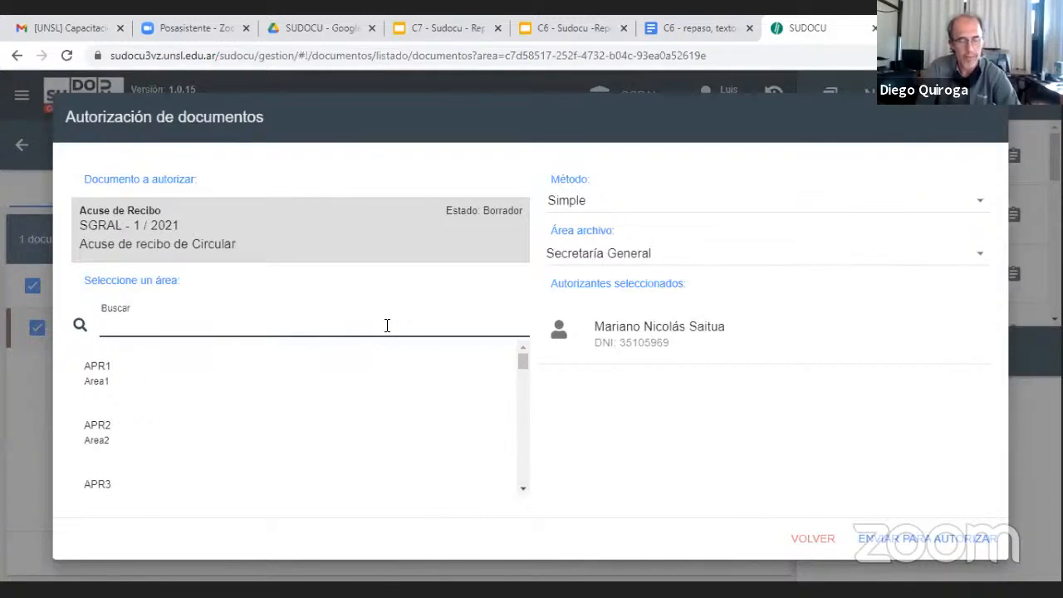
text(general)
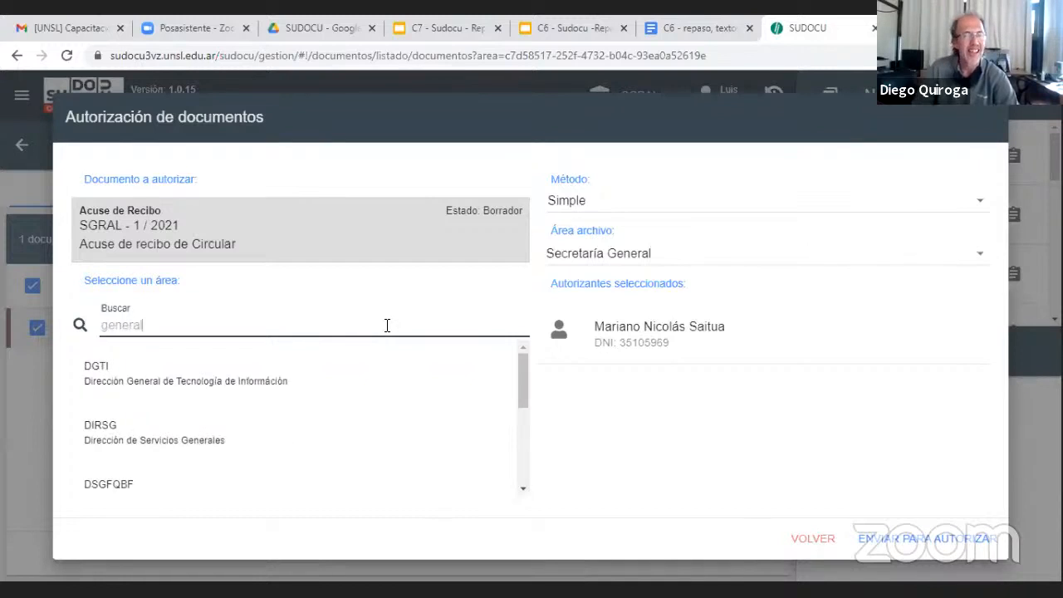
click(222, 392)
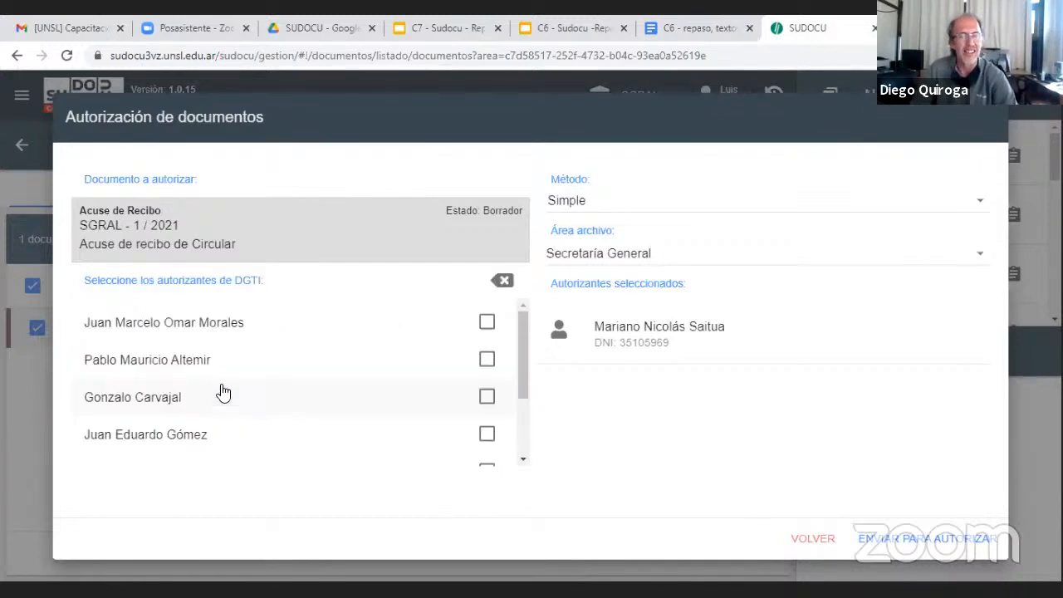
click(487, 362)
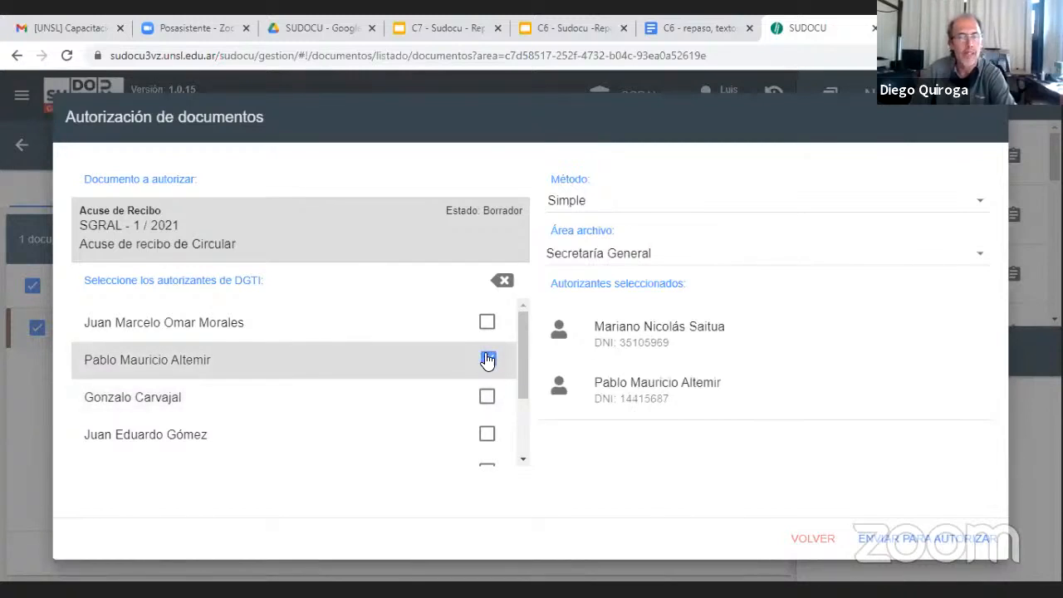
drag(520, 359, 525, 401)
scroll(524, 402, up, 2)
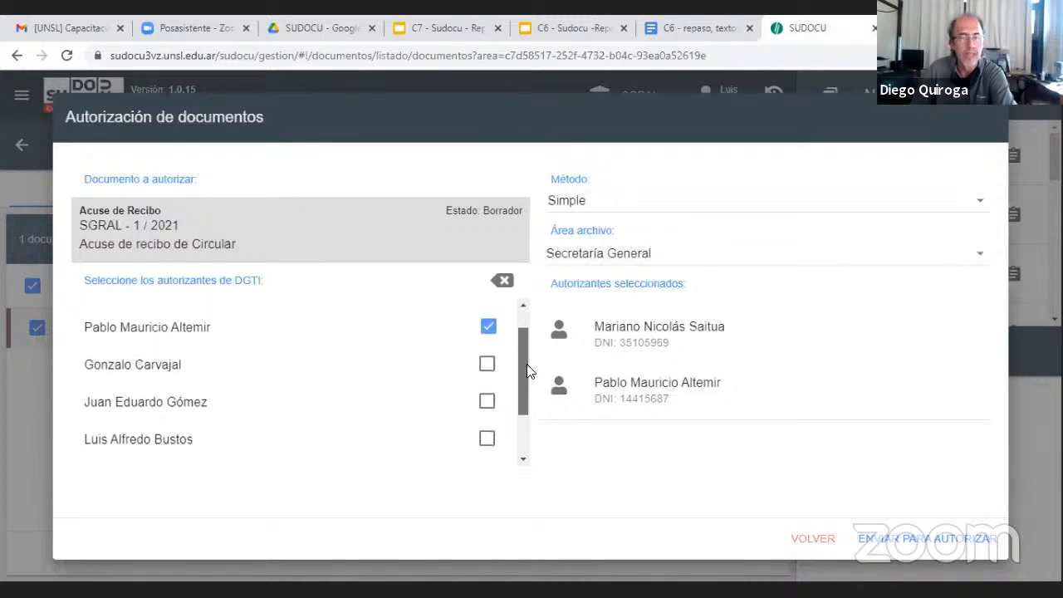
Add the third listed authorizer of SGRAL, Secretaría General, to the selected authorizers
click(503, 283)
click(177, 324)
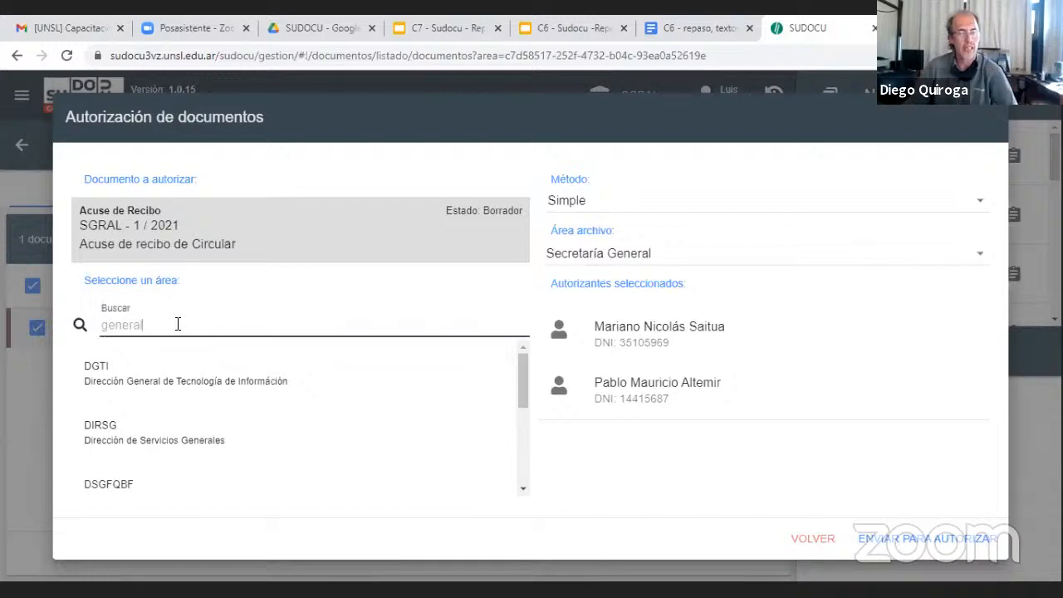
scroll(238, 387, down, 3)
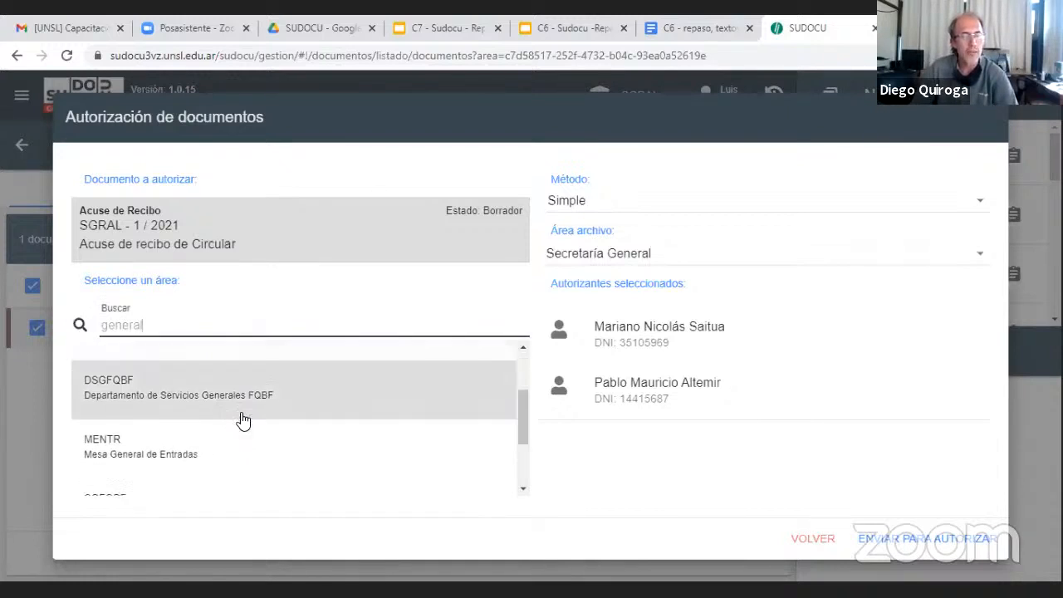
scroll(243, 422, down, 1)
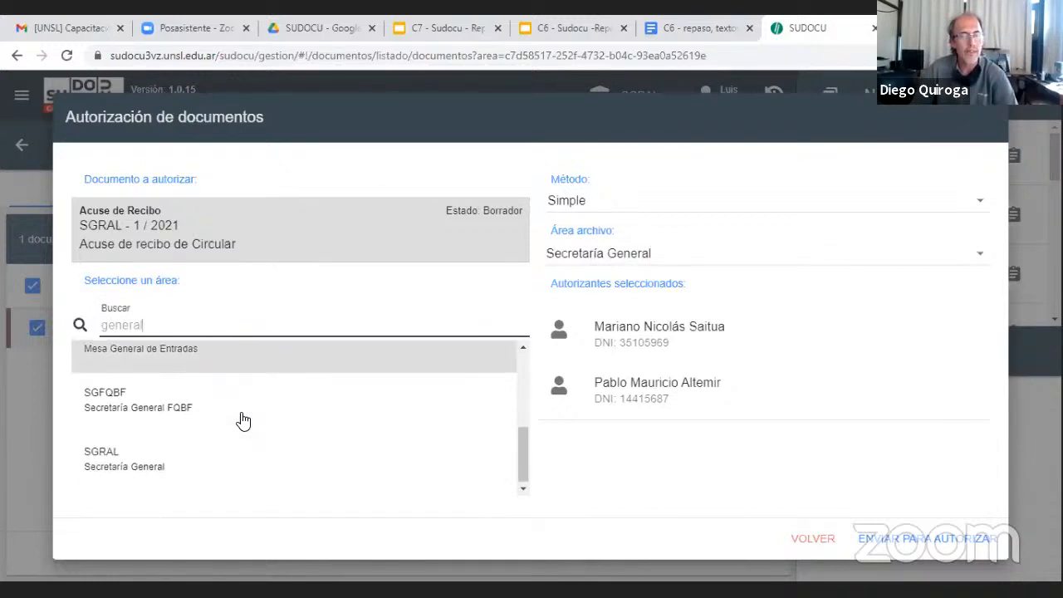
click(119, 470)
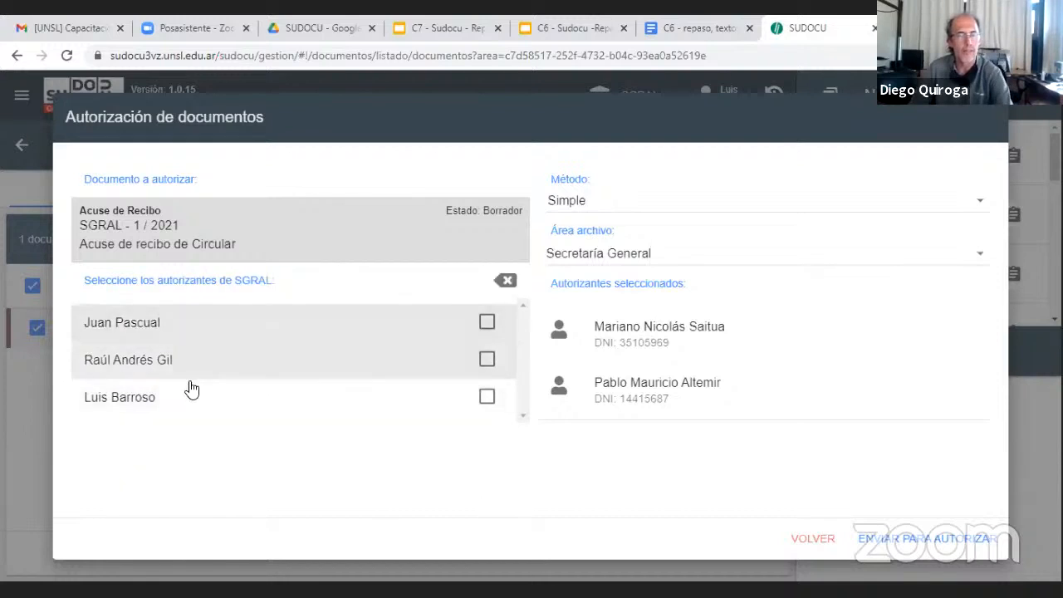
click(488, 398)
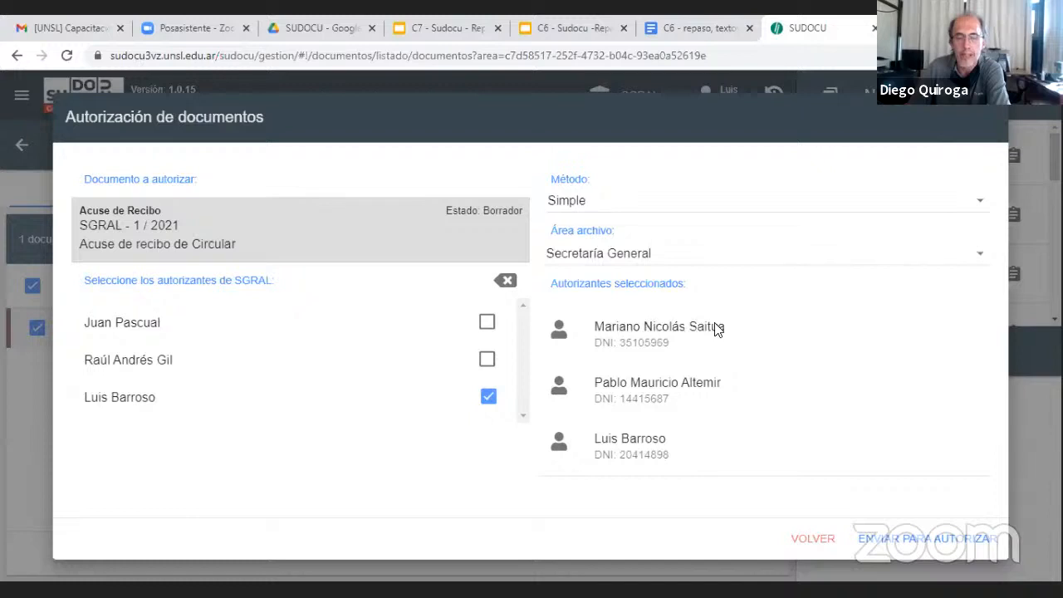
Set the authorization method to Escalonada and move the DGTI authorizer to first place in the authorizer order
click(702, 206)
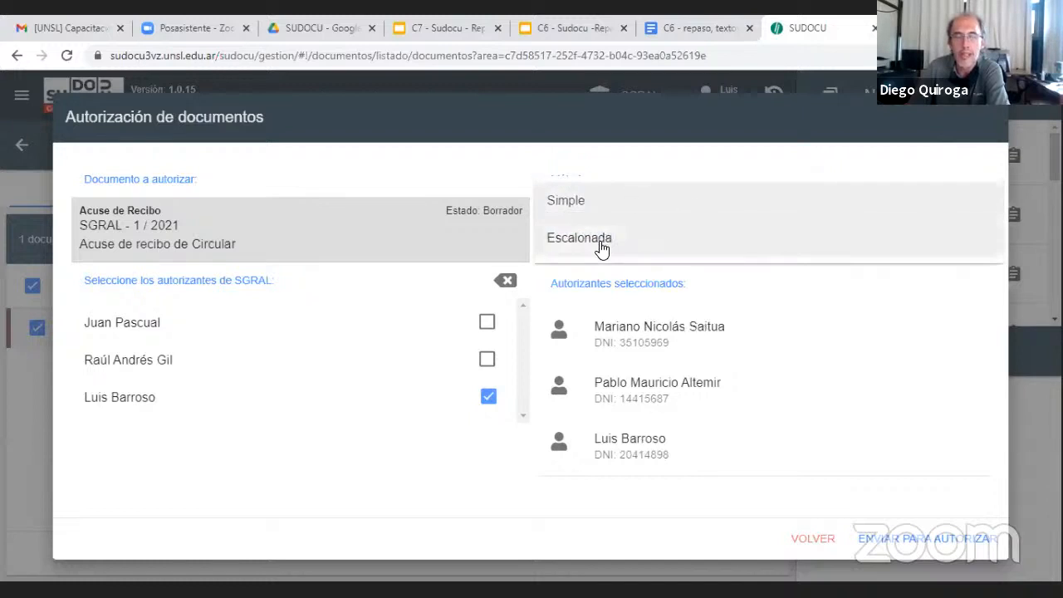
click(607, 240)
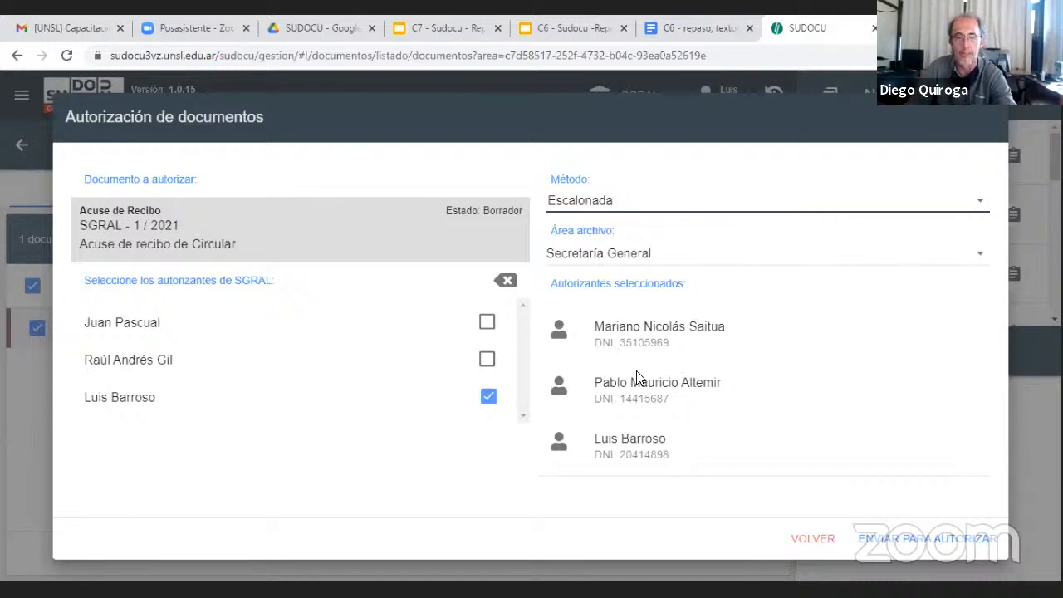
click(665, 385)
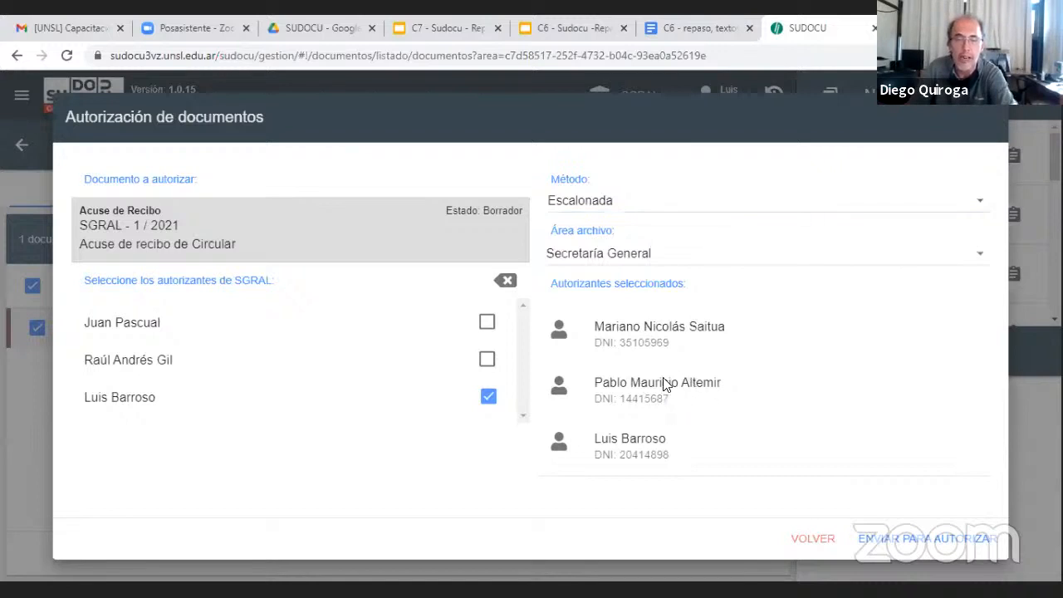
drag(665, 384, 705, 315)
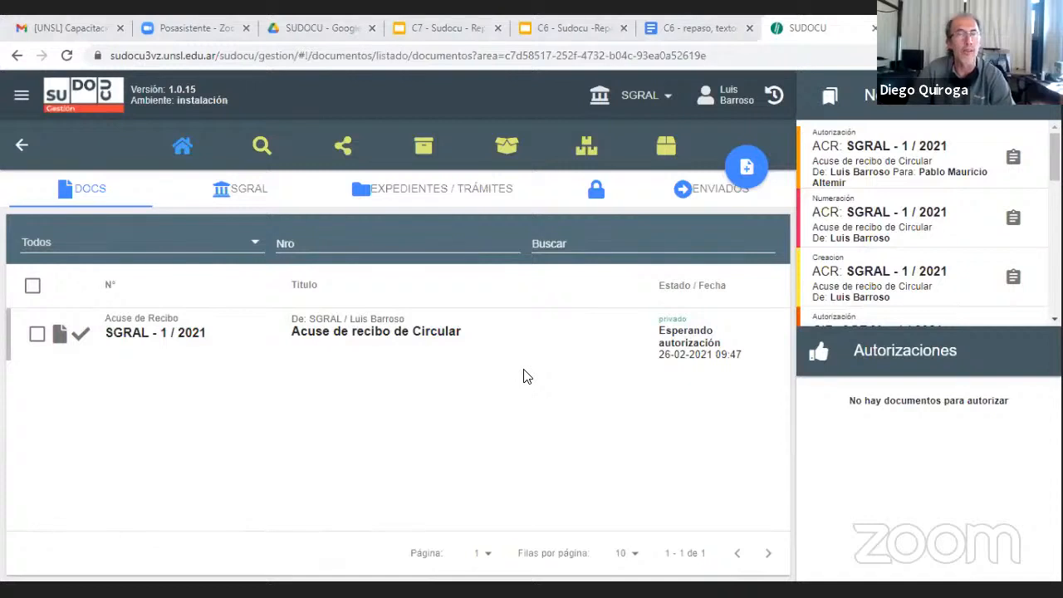
Switch to the Google Slides presentation "C7 - Sudocu - Repaso Comunicaciones" and present it from the "Tipos de Comunicaciones" slide
click(422, 25)
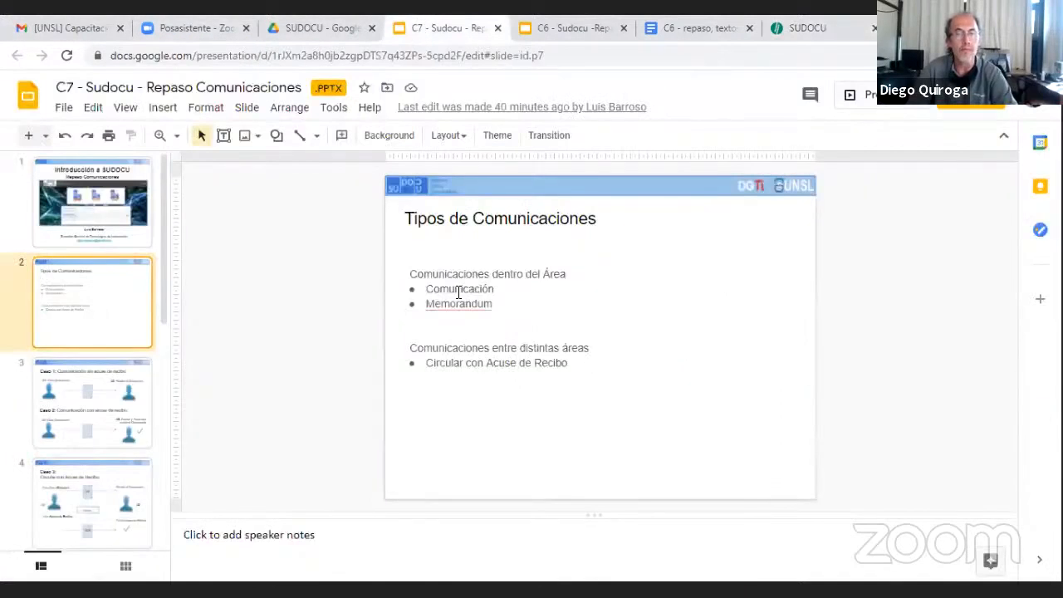
click(847, 100)
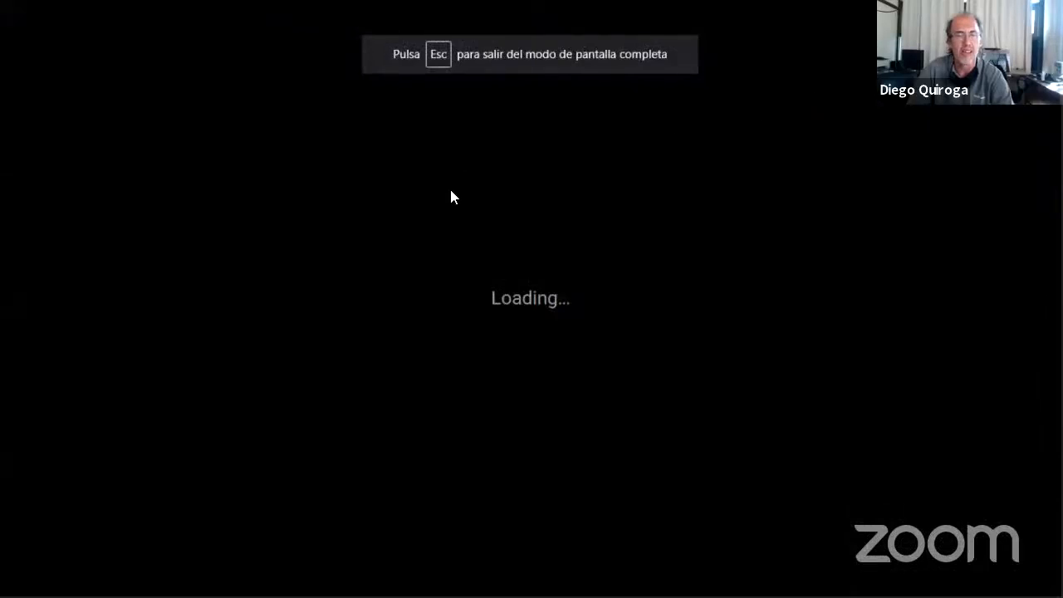